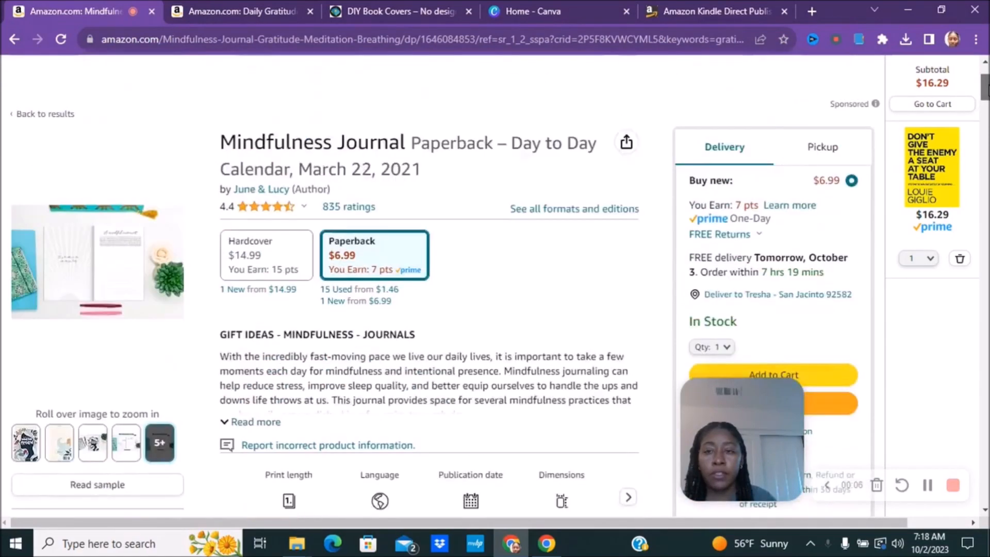
Examine the From the Publisher images, text and journal comparison table on the Mindfulness Journal product page
{"action": "scroll", "coordinate": [442, 285], "scroll_direction": "down", "scroll_amount": 15}
{"action": "scroll", "coordinate": [784, 261], "scroll_direction": "down", "scroll_amount": 2}
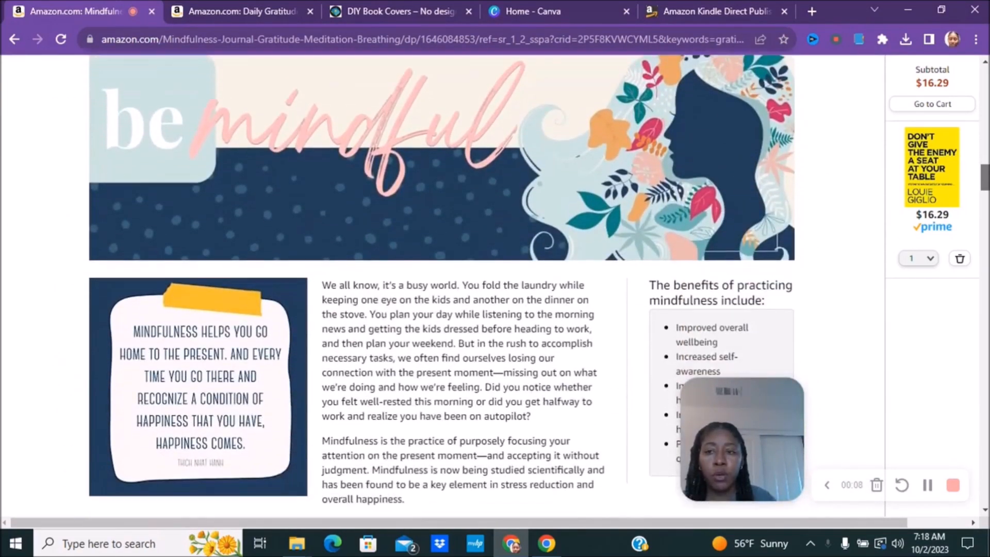
{"action": "mouse_move", "coordinate": [750, 389]}
{"action": "left_mouse_down"}
{"action": "mouse_move", "coordinate": [747, 275]}
{"action": "mouse_move", "coordinate": [755, 397]}
{"action": "left_mouse_up"}
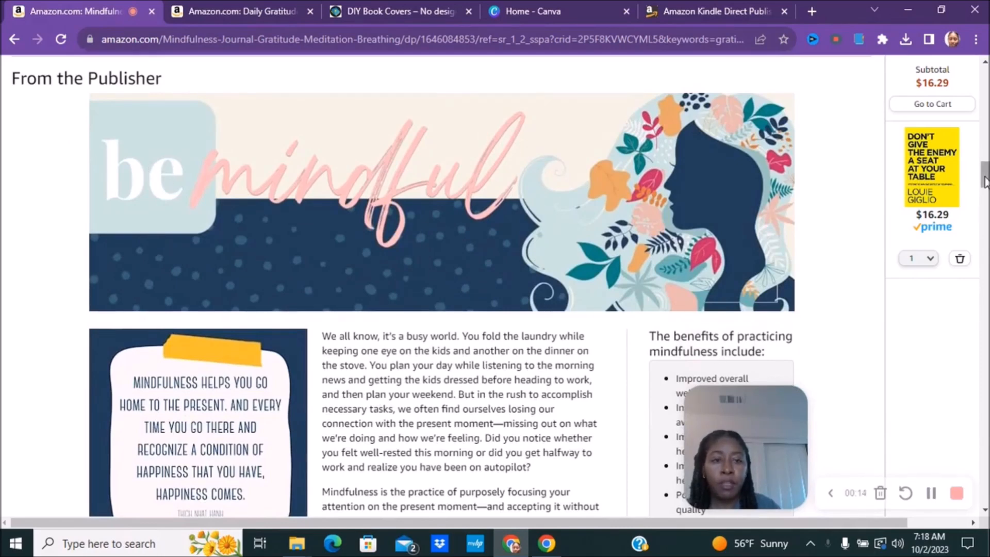
{"action": "left_click_drag", "start_coordinate": [985, 183], "coordinate": [986, 194]}
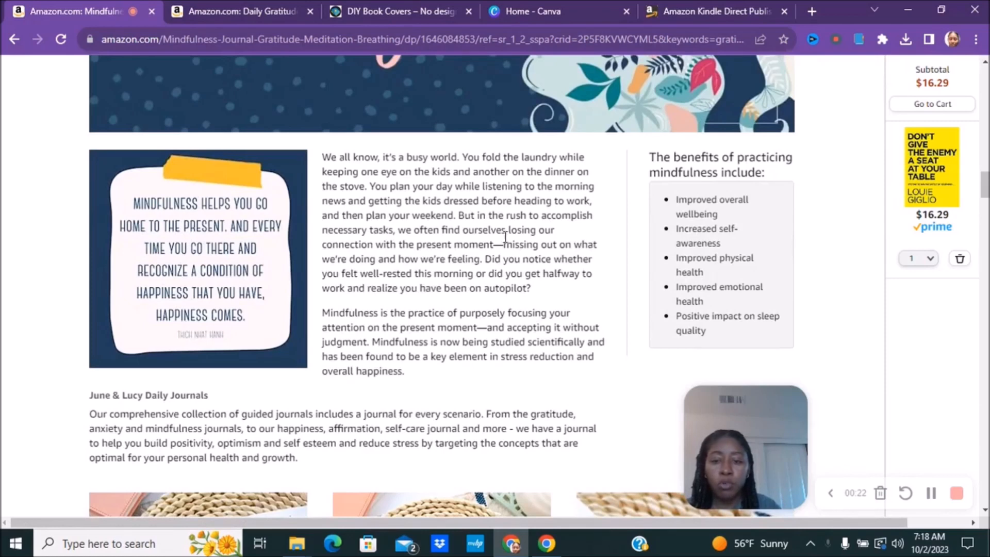
{"action": "scroll", "coordinate": [442, 286], "scroll_direction": "down", "scroll_amount": 6}
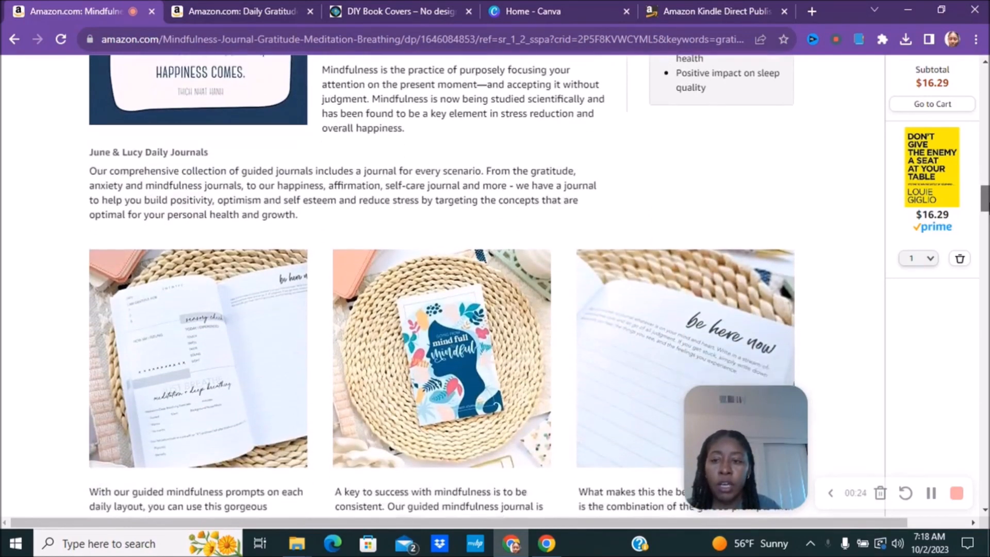
{"action": "scroll", "coordinate": [442, 286], "scroll_direction": "down", "scroll_amount": 1}
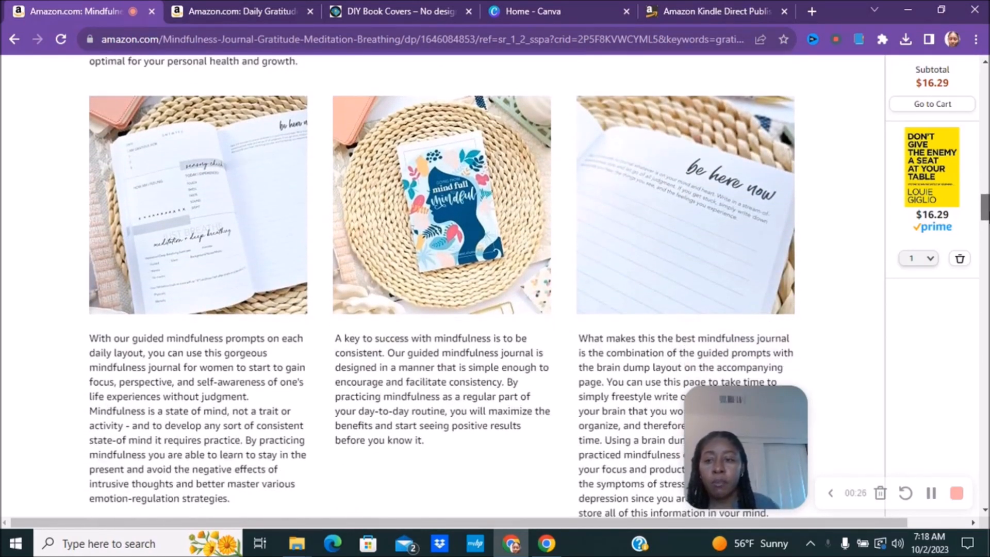
{"action": "scroll", "coordinate": [616, 227], "scroll_direction": "down", "scroll_amount": 1}
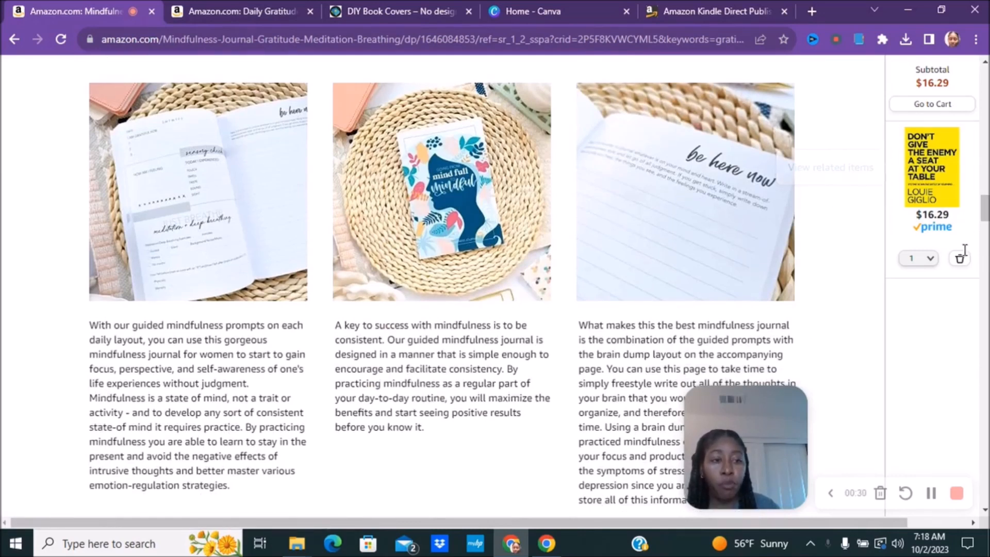
{"action": "left_click_drag", "start_coordinate": [986, 220], "coordinate": [986, 265]}
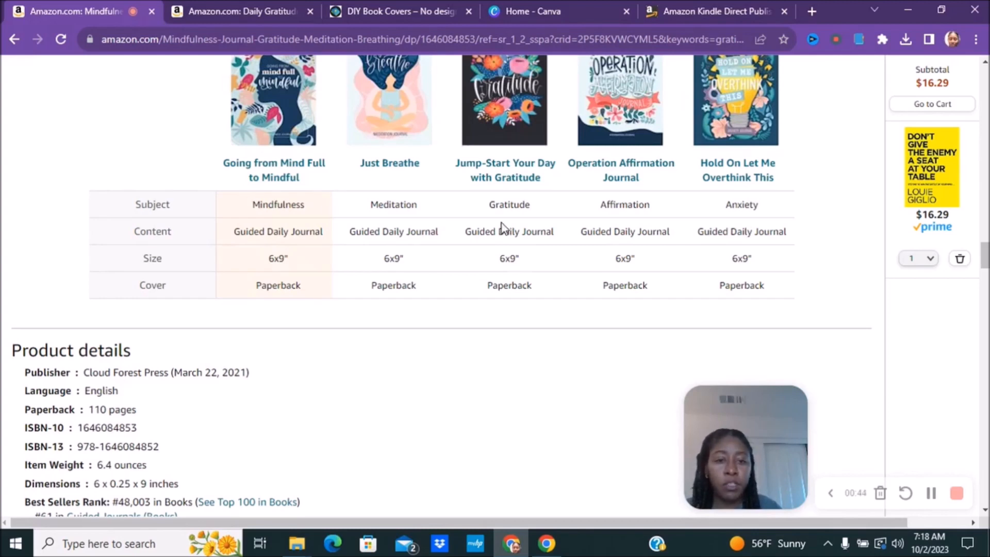
{"action": "scroll", "coordinate": [517, 230], "scroll_direction": "up", "scroll_amount": 3}
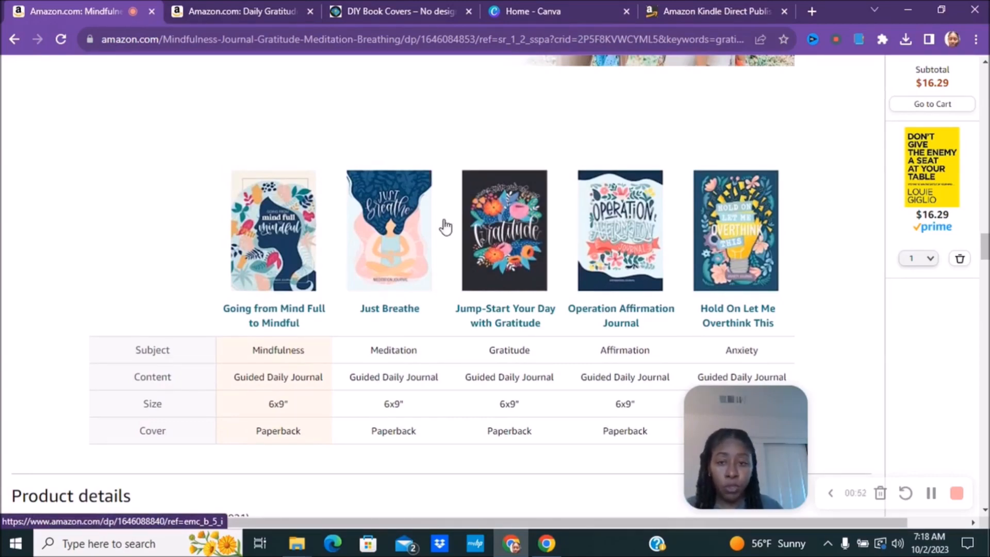
{"action": "scroll", "coordinate": [445, 227], "scroll_direction": "up", "scroll_amount": 15}
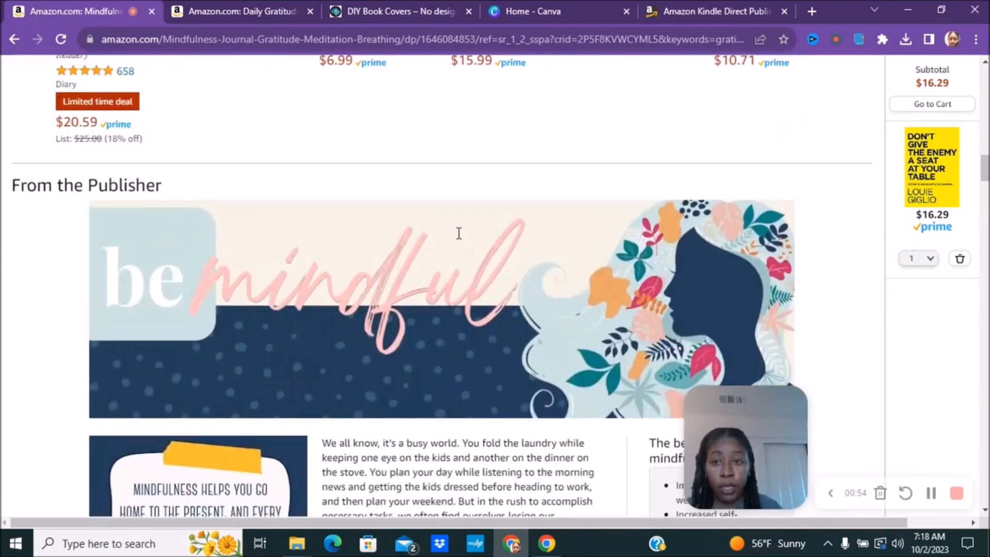
{"action": "scroll", "coordinate": [459, 233], "scroll_direction": "up", "scroll_amount": 20}
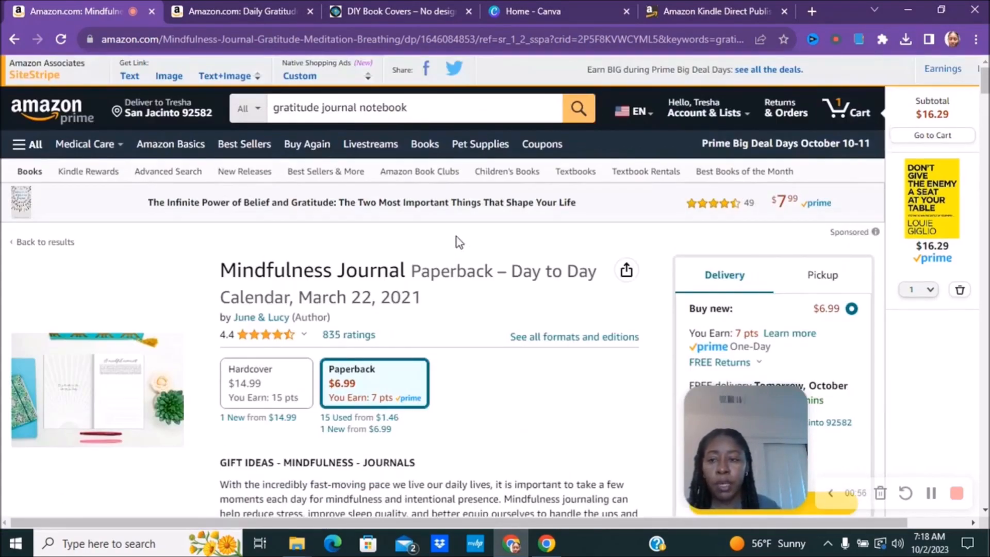
{"action": "scroll", "coordinate": [431, 250], "scroll_direction": "down", "scroll_amount": 5}
{"action": "scroll", "coordinate": [129, 416], "scroll_direction": "up", "scroll_amount": 5}
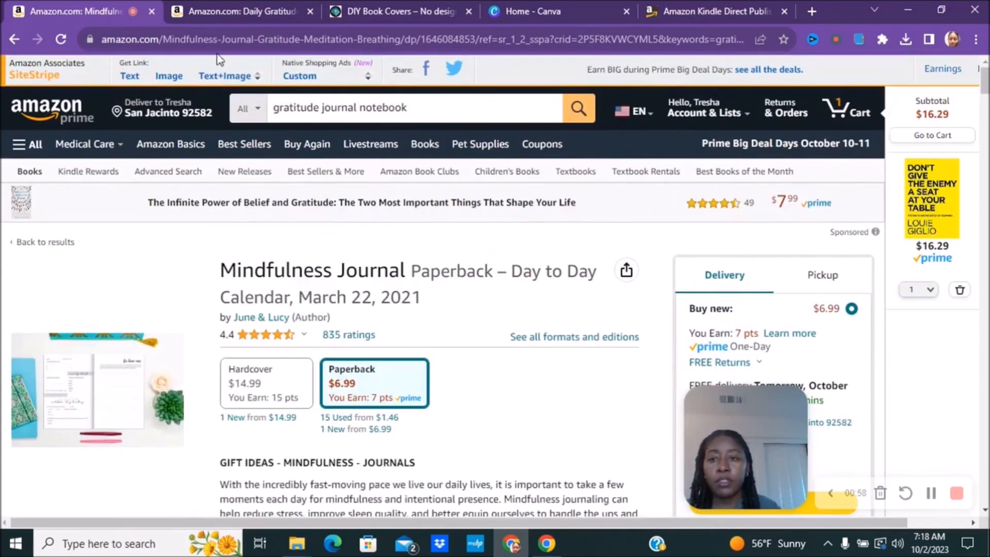
Look through the yellow Daily Gratitude Journal's product page to compare its content sections with the Mindfulness Journal's
{"action": "left_click", "coordinate": [228, 8]}
{"action": "scroll", "coordinate": [159, 341], "scroll_direction": "down", "scroll_amount": 4}
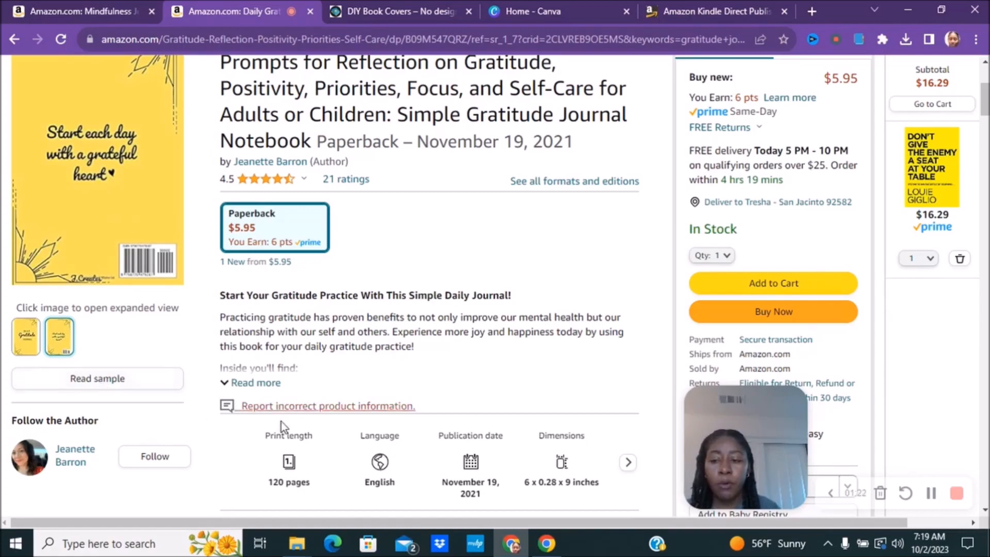
{"action": "scroll", "coordinate": [338, 363], "scroll_direction": "down", "scroll_amount": 20}
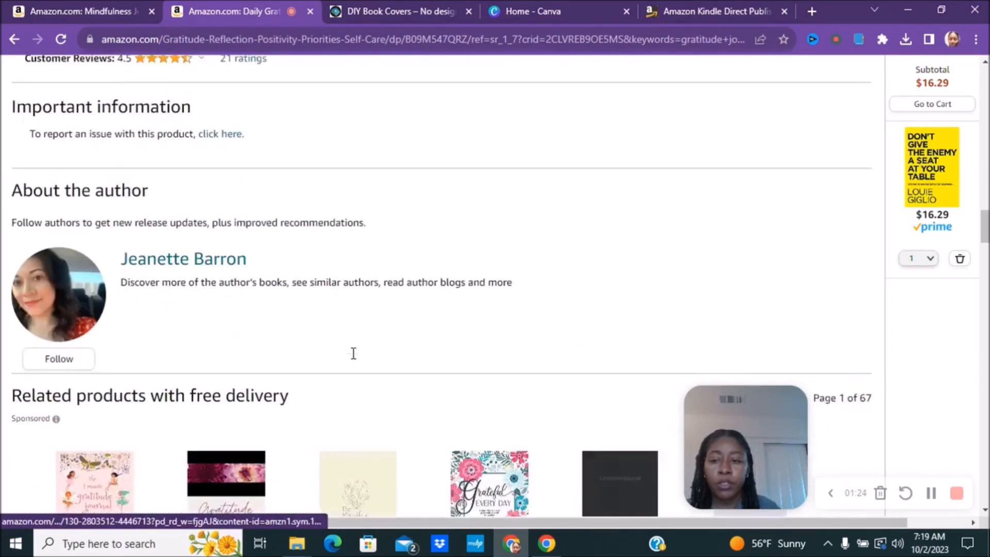
{"action": "scroll", "coordinate": [353, 352], "scroll_direction": "down", "scroll_amount": 15}
{"action": "scroll", "coordinate": [352, 366], "scroll_direction": "up", "scroll_amount": 15}
{"action": "scroll", "coordinate": [368, 376], "scroll_direction": "up", "scroll_amount": 20}
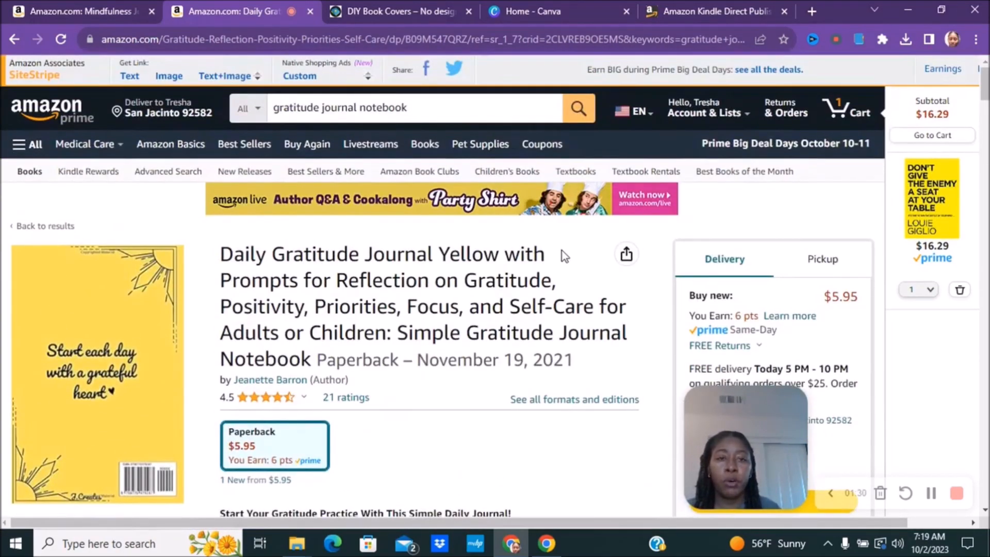
Switch to Kindle Direct Publishing and open the A+ Content Manager from the marketing resources for the Amazon.com marketplace
{"action": "left_click", "coordinate": [699, 9]}
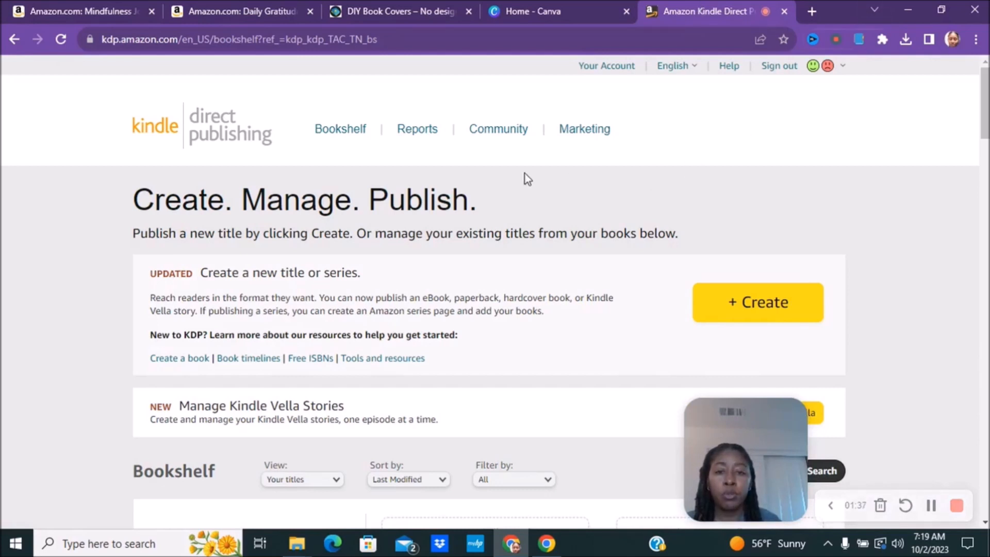
{"action": "left_click", "coordinate": [584, 132]}
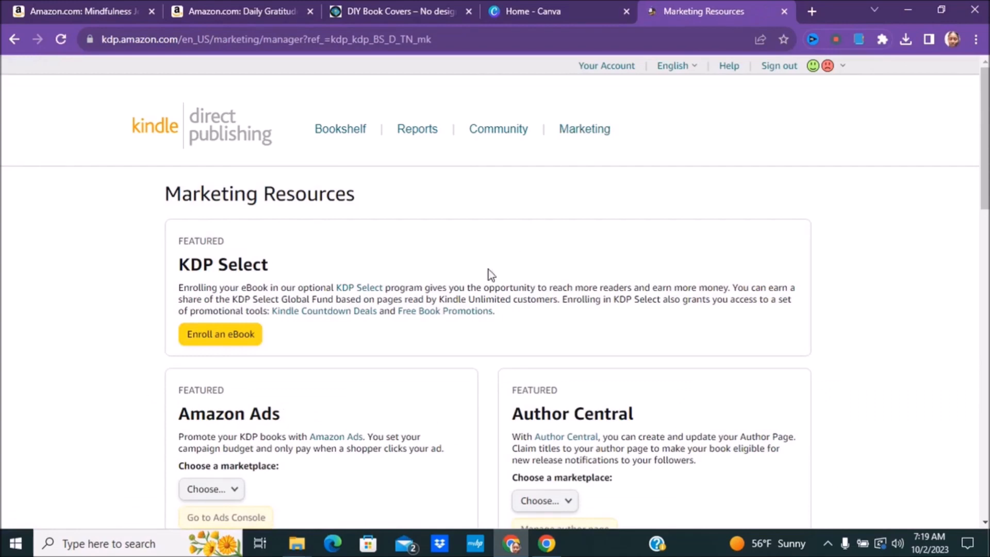
{"action": "scroll", "coordinate": [411, 327], "scroll_direction": "down", "scroll_amount": 8}
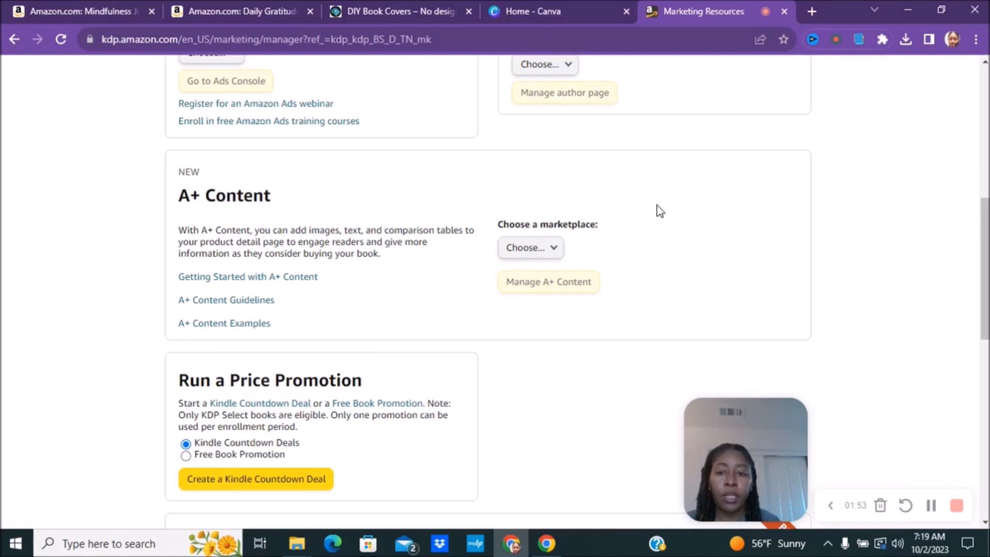
{"action": "left_click", "coordinate": [547, 251]}
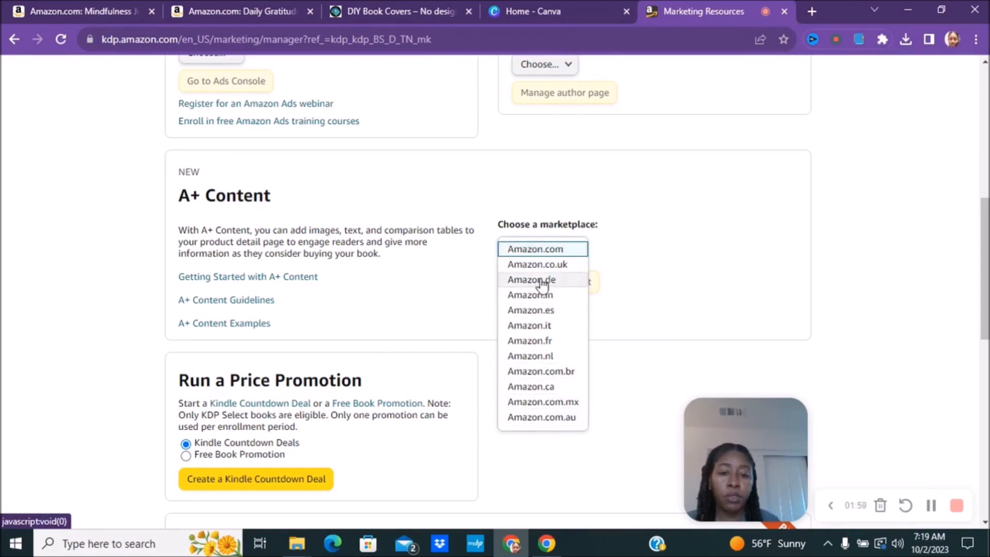
{"action": "left_click", "coordinate": [539, 250]}
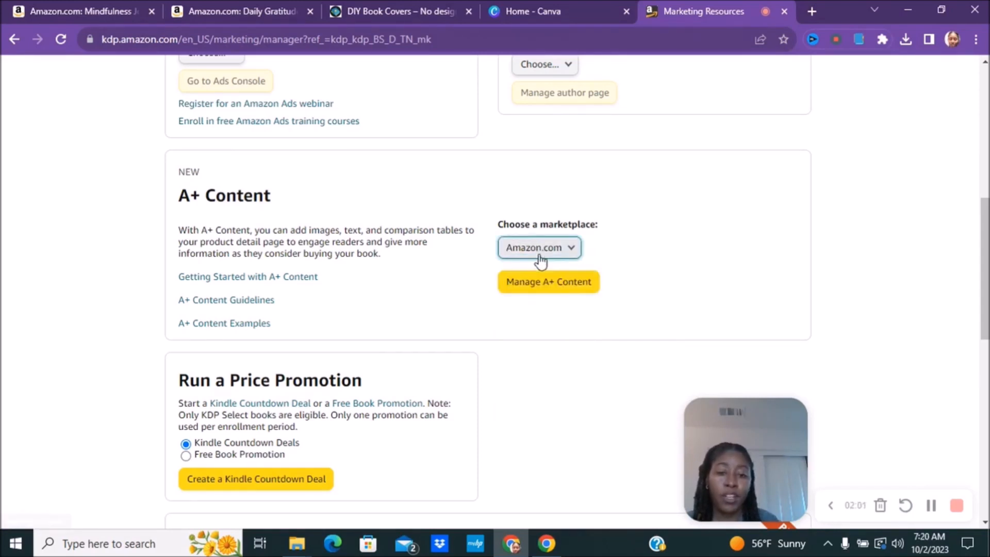
{"action": "left_click", "coordinate": [553, 285]}
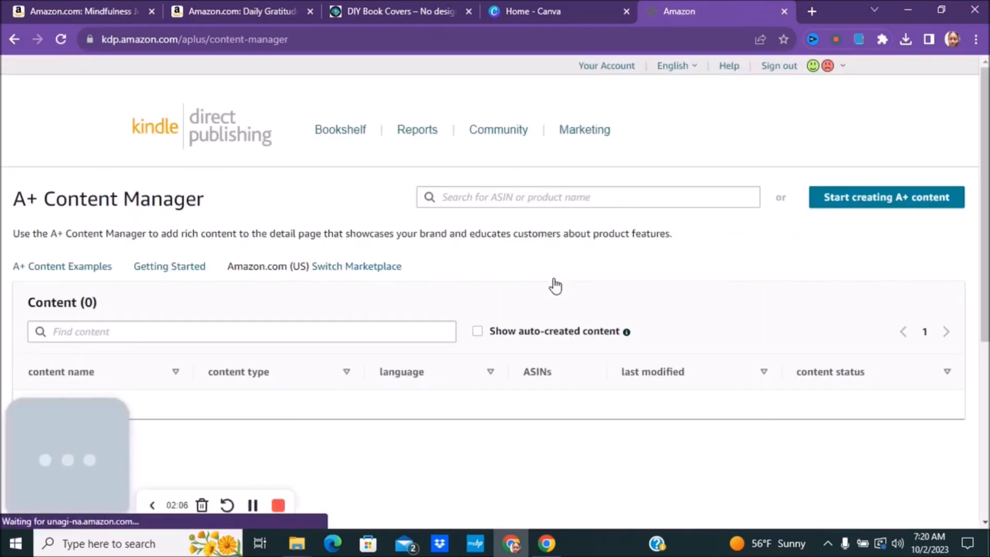
Start creating new A+ content and enter "chore" as the content name
{"action": "left_click", "coordinate": [860, 201]}
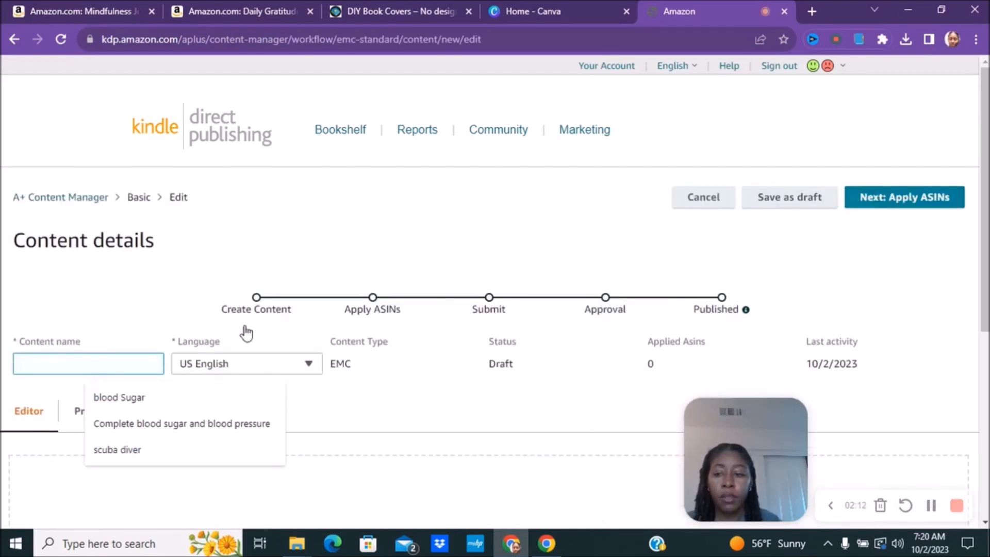
{"action": "left_click", "coordinate": [39, 363]}
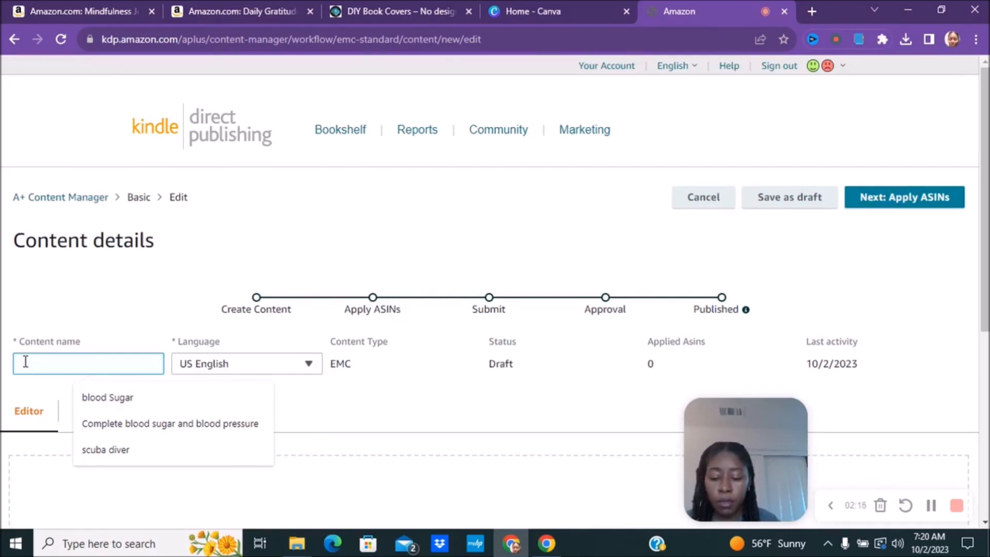
{"action": "type", "text": "dh"}
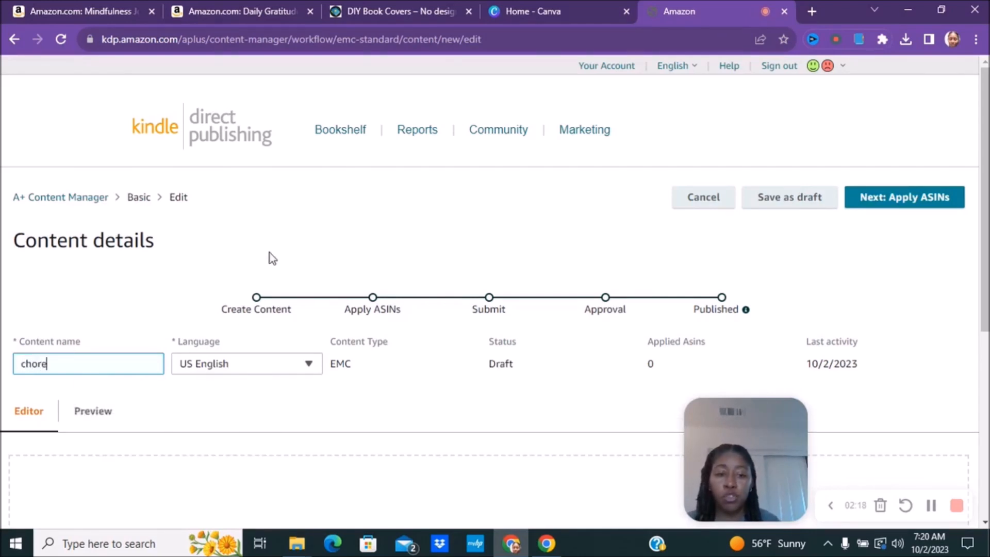
{"action": "scroll", "coordinate": [516, 268], "scroll_direction": "down", "scroll_amount": 6}
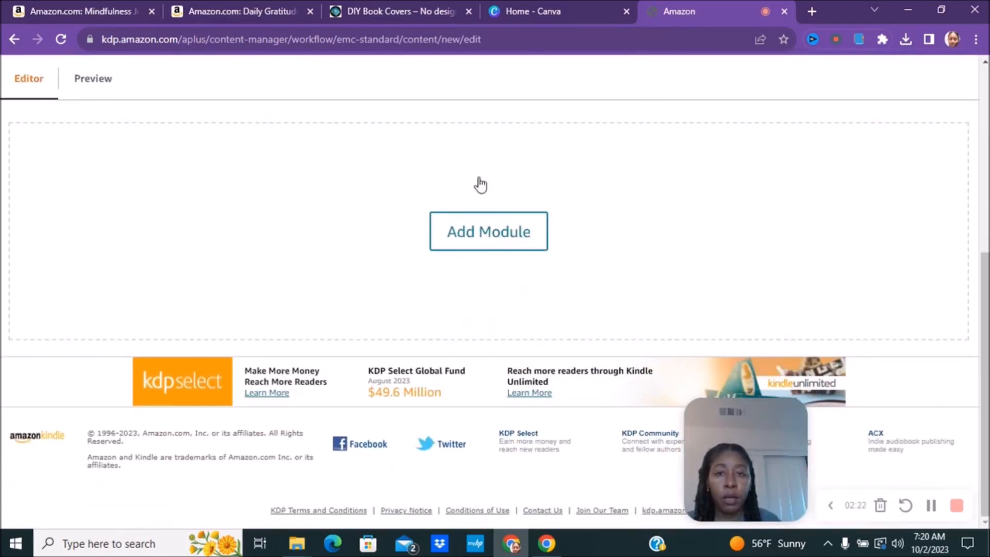
Review the layout of the From the Publisher section on the Mindfulness Journal product page again
{"action": "left_click", "coordinate": [122, 11]}
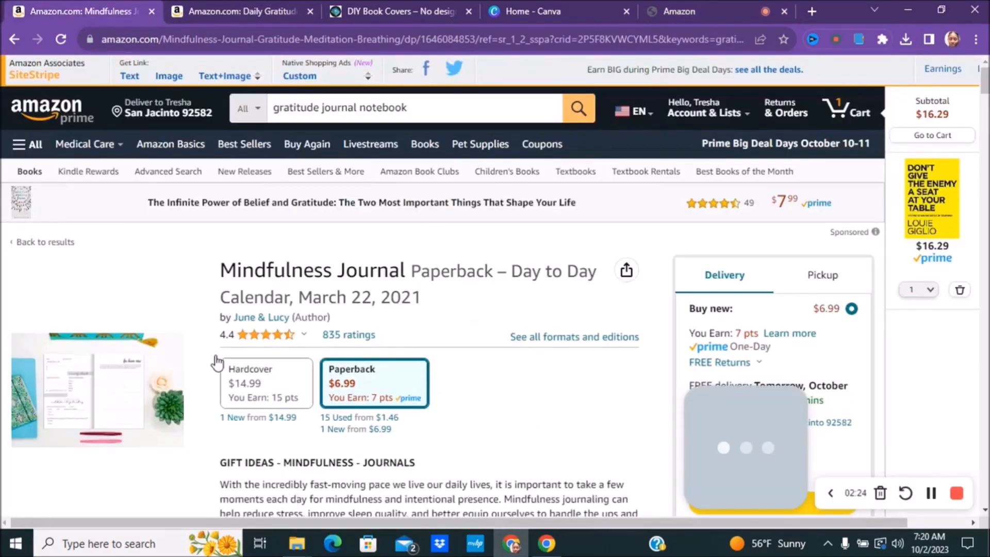
{"action": "scroll", "coordinate": [570, 440], "scroll_direction": "down", "scroll_amount": 5}
{"action": "scroll", "coordinate": [570, 439], "scroll_direction": "down", "scroll_amount": 15}
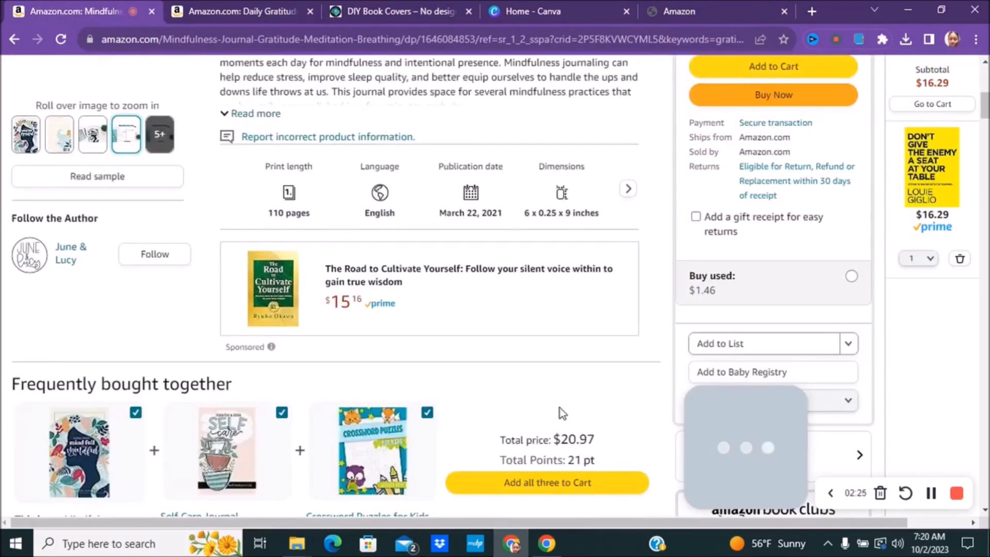
{"action": "scroll", "coordinate": [552, 414], "scroll_direction": "down", "scroll_amount": 10}
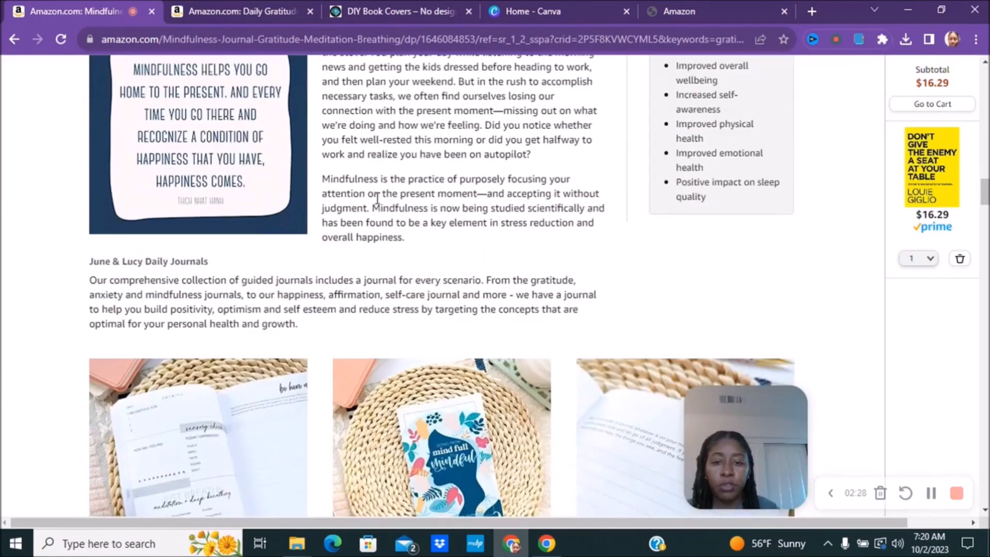
{"action": "scroll", "coordinate": [551, 274], "scroll_direction": "up", "scroll_amount": 10}
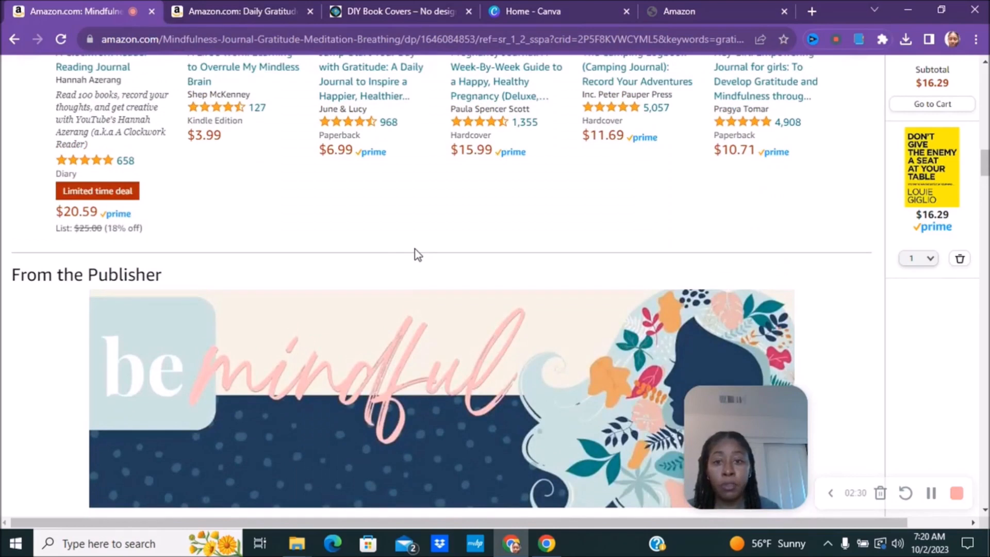
{"action": "scroll", "coordinate": [428, 468], "scroll_direction": "up", "scroll_amount": 15}
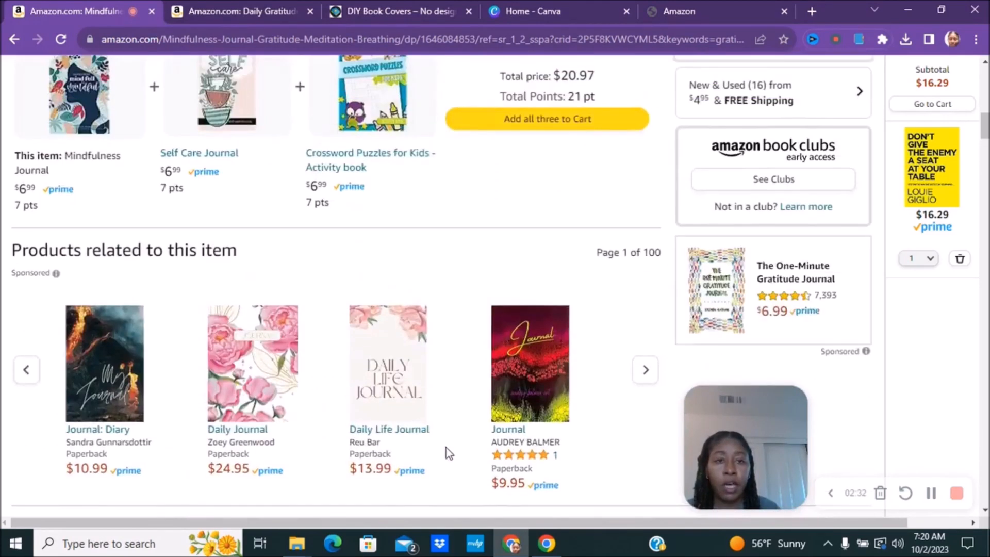
Return to the A+ content editor and look through the module layouts available to add
{"action": "left_click", "coordinate": [686, 10]}
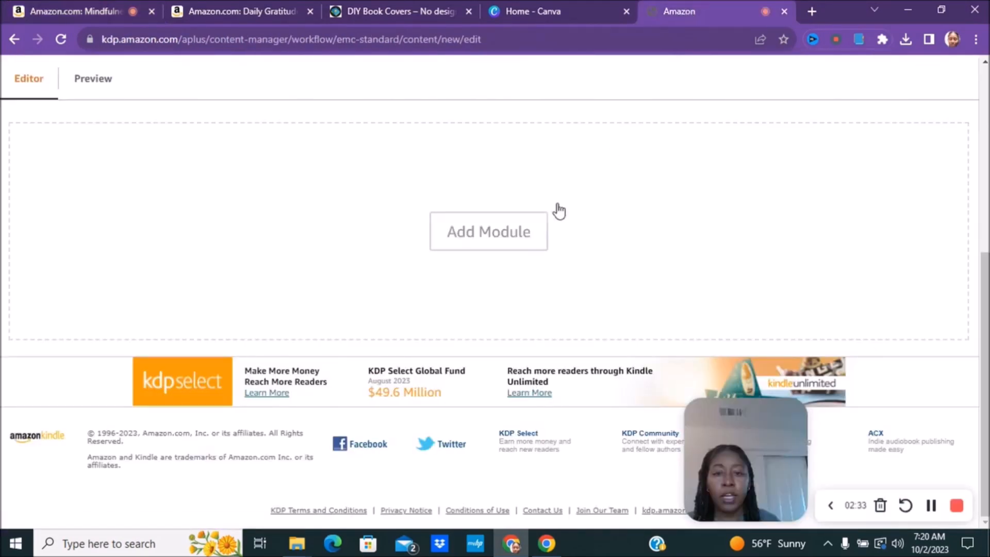
{"action": "scroll", "coordinate": [730, 258], "scroll_direction": "down", "scroll_amount": 4}
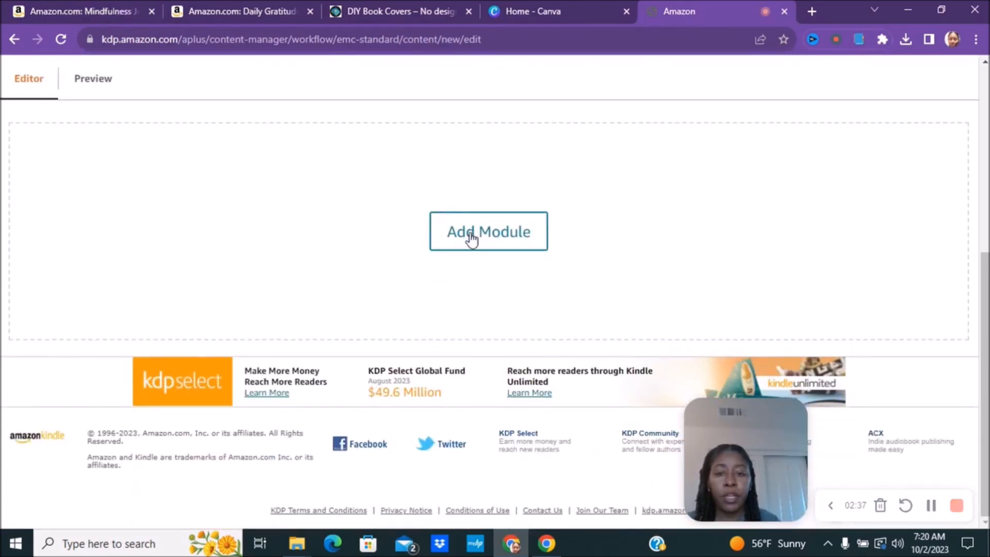
{"action": "left_click", "coordinate": [471, 238]}
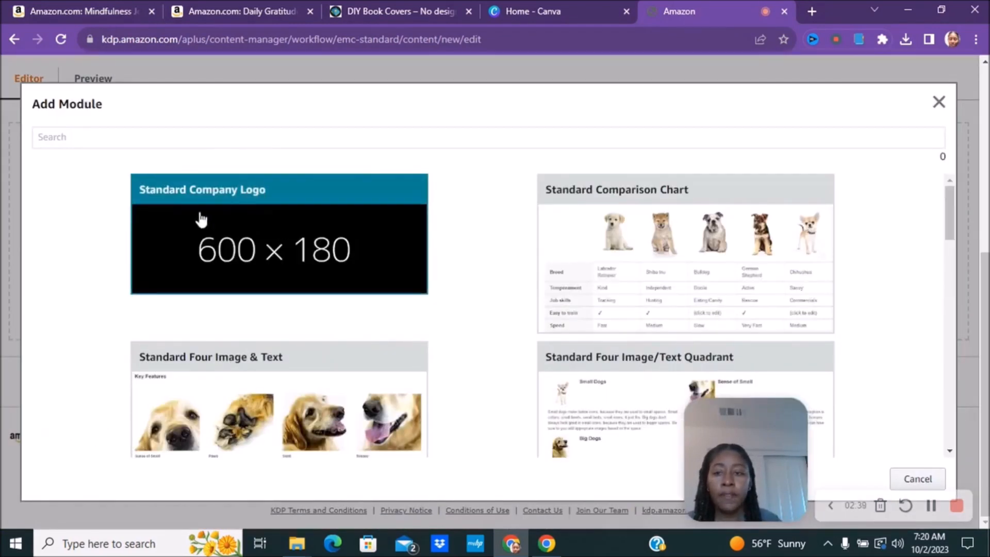
{"action": "scroll", "coordinate": [334, 328], "scroll_direction": "down", "scroll_amount": 1}
{"action": "scroll", "coordinate": [334, 328], "scroll_direction": "up", "scroll_amount": 1}
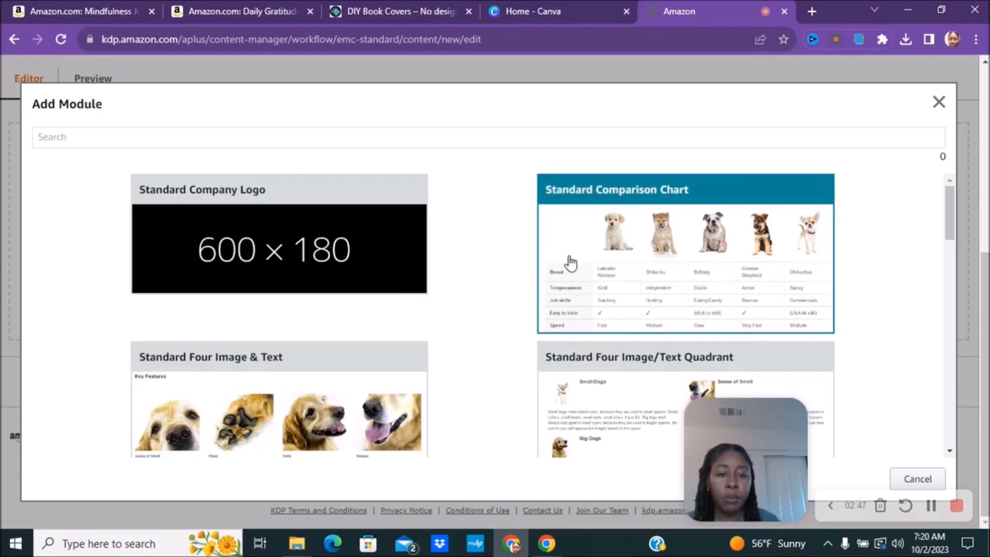
{"action": "scroll", "coordinate": [597, 326], "scroll_direction": "down", "scroll_amount": 3}
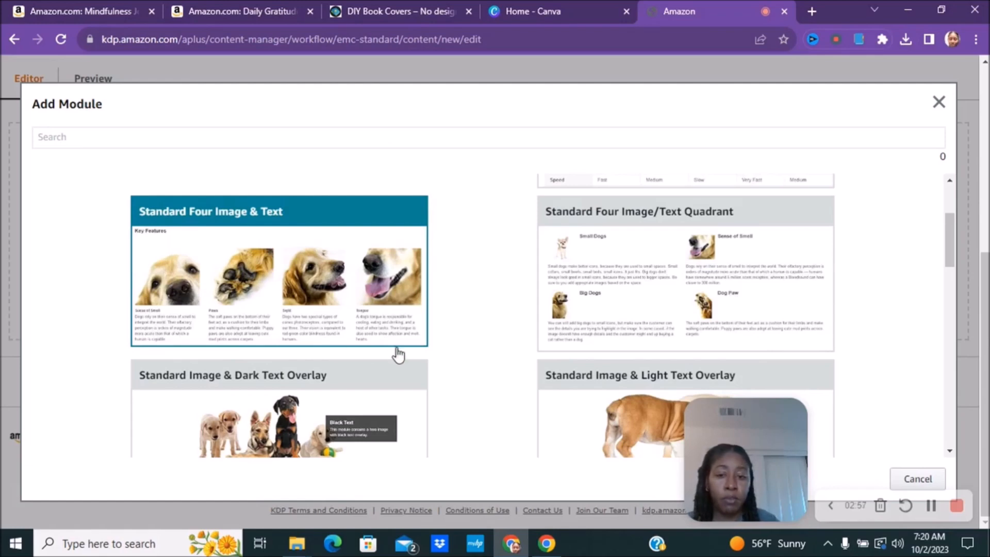
{"action": "scroll", "coordinate": [390, 335], "scroll_direction": "down", "scroll_amount": 4}
{"action": "scroll", "coordinate": [390, 334], "scroll_direction": "up", "scroll_amount": 1}
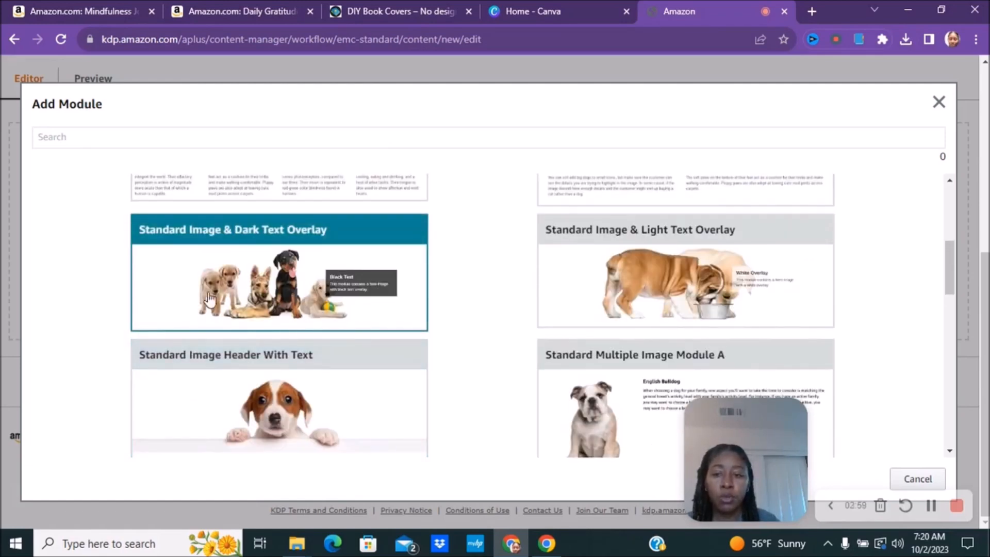
{"action": "scroll", "coordinate": [495, 320], "scroll_direction": "down", "scroll_amount": 1}
{"action": "scroll", "coordinate": [490, 323], "scroll_direction": "up", "scroll_amount": 2}
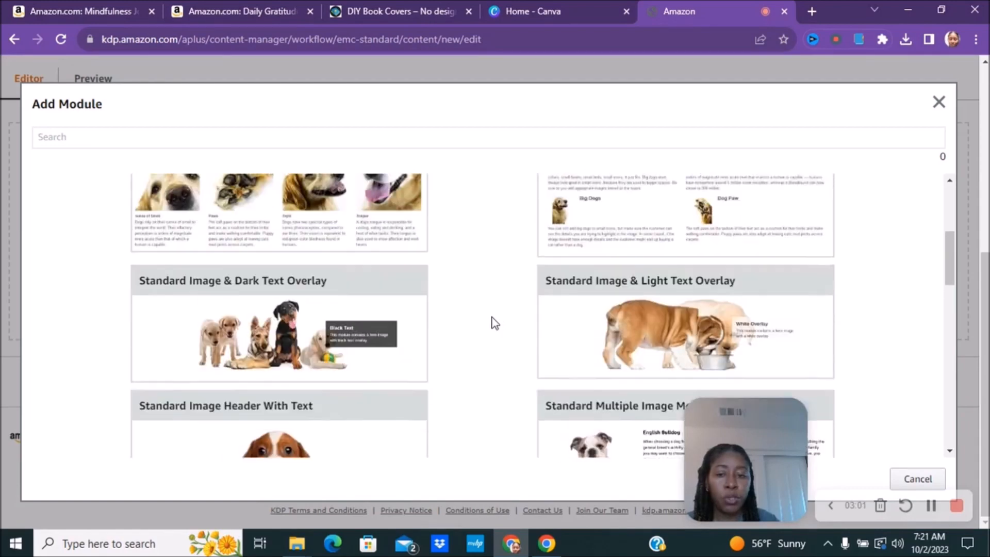
{"action": "left_click", "coordinate": [600, 339]}
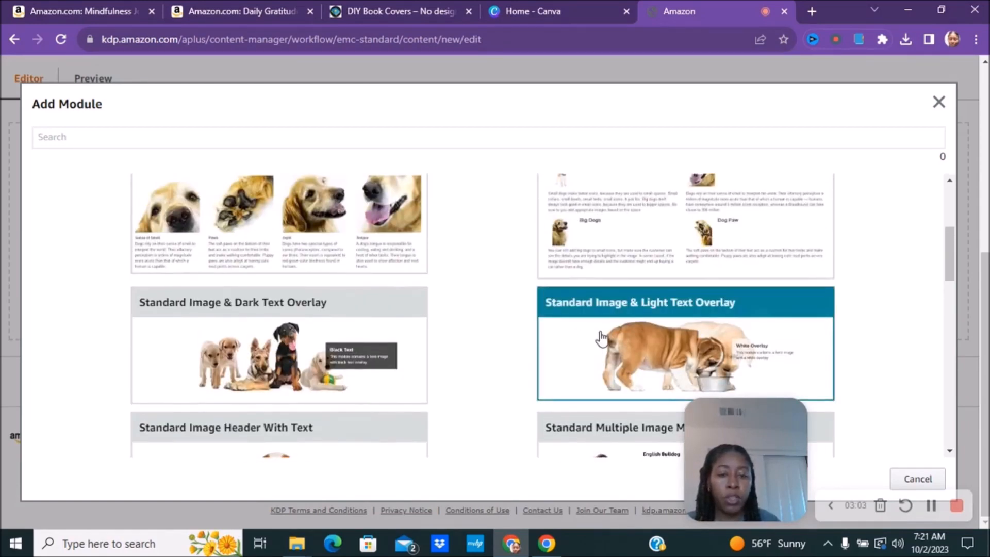
{"action": "scroll", "coordinate": [606, 339], "scroll_direction": "down", "scroll_amount": 2}
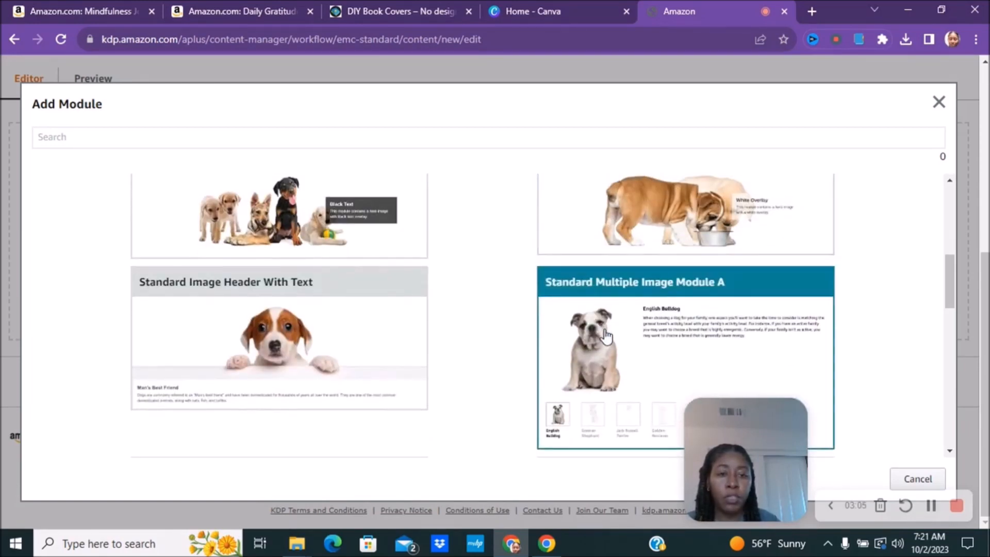
{"action": "scroll", "coordinate": [577, 336], "scroll_direction": "down", "scroll_amount": 4}
{"action": "scroll", "coordinate": [519, 330], "scroll_direction": "down", "scroll_amount": 3}
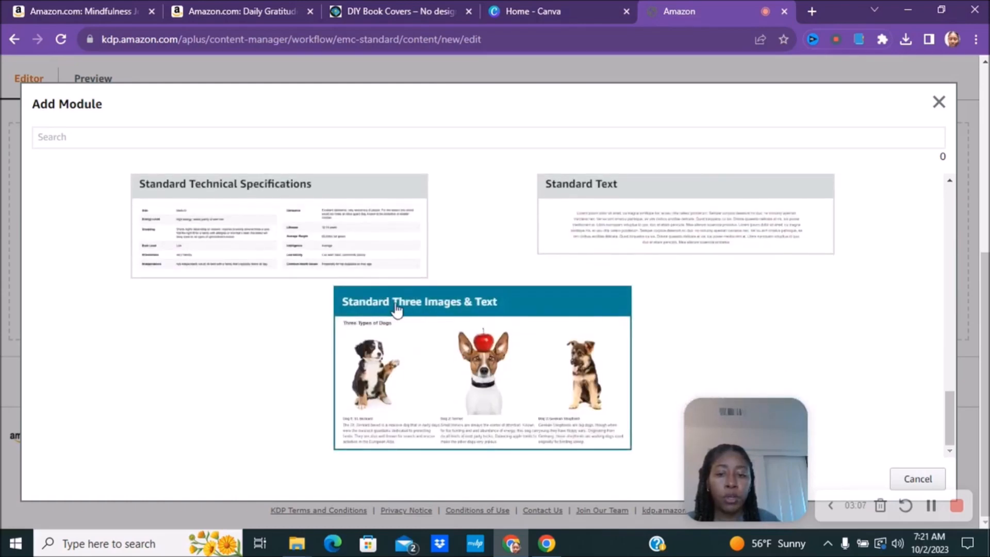
{"action": "scroll", "coordinate": [593, 340], "scroll_direction": "up", "scroll_amount": 6}
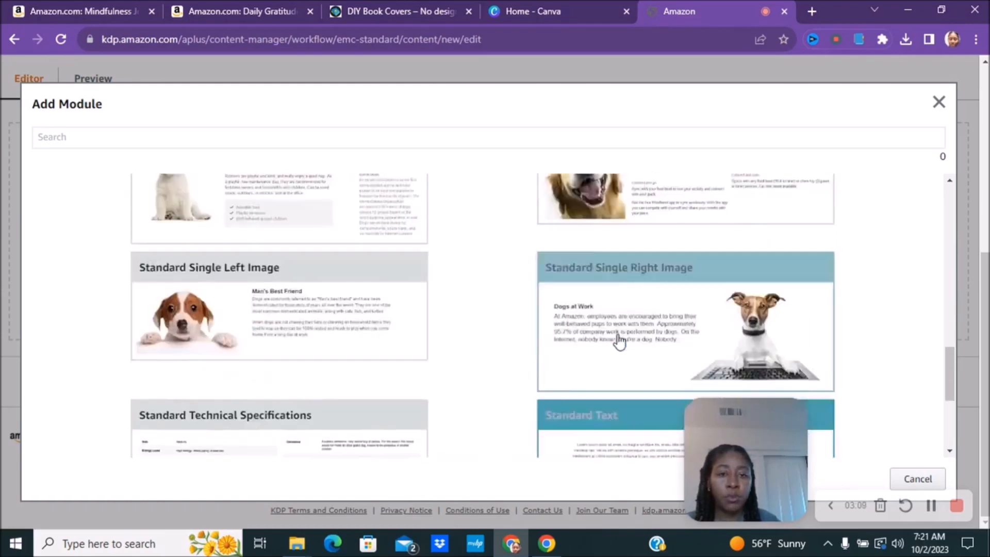
{"action": "scroll", "coordinate": [626, 349], "scroll_direction": "up", "scroll_amount": 4}
{"action": "scroll", "coordinate": [608, 330], "scroll_direction": "down", "scroll_amount": 1}
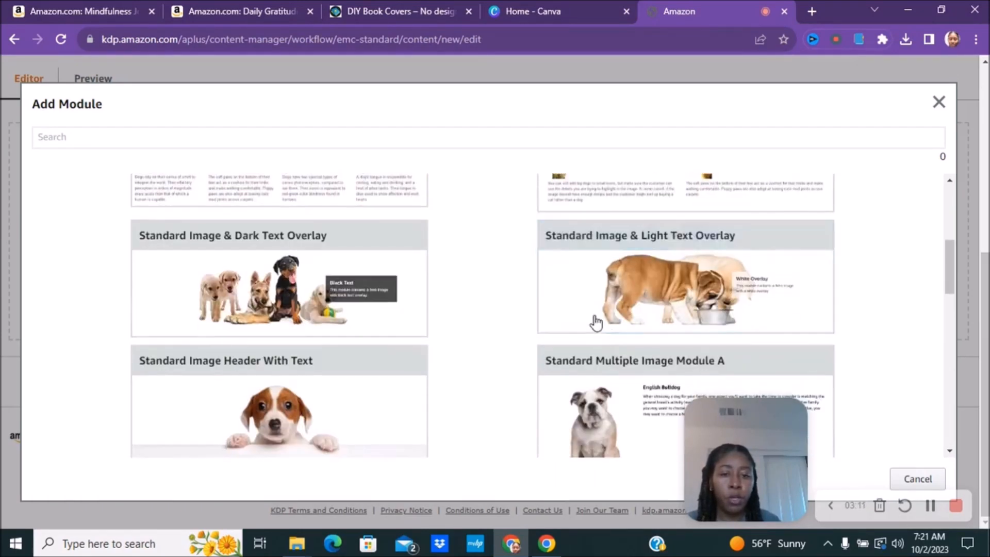
Add the Standard Image & Light Text Overlay module and open its background image upload to check the required size
{"action": "left_click", "coordinate": [593, 319]}
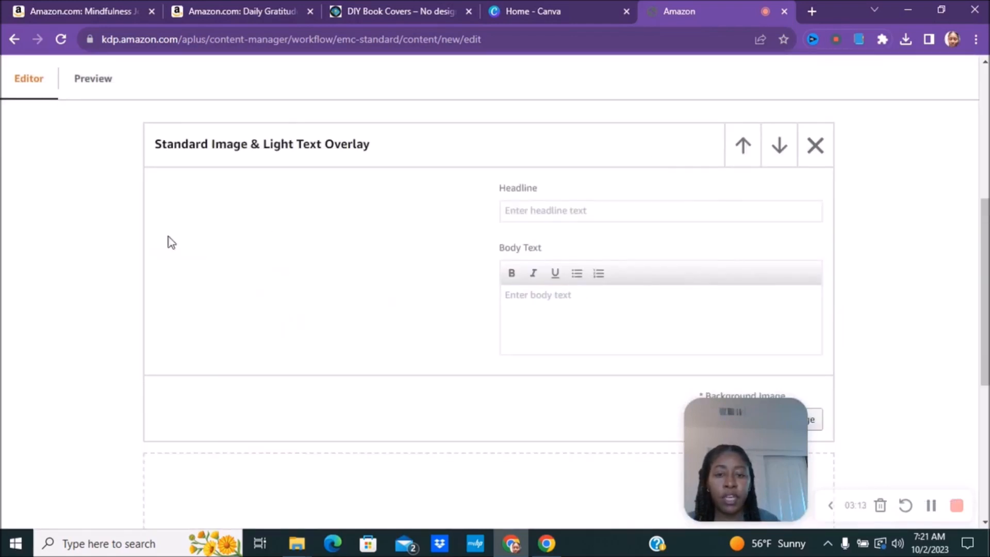
{"action": "scroll", "coordinate": [776, 277], "scroll_direction": "down", "scroll_amount": 4}
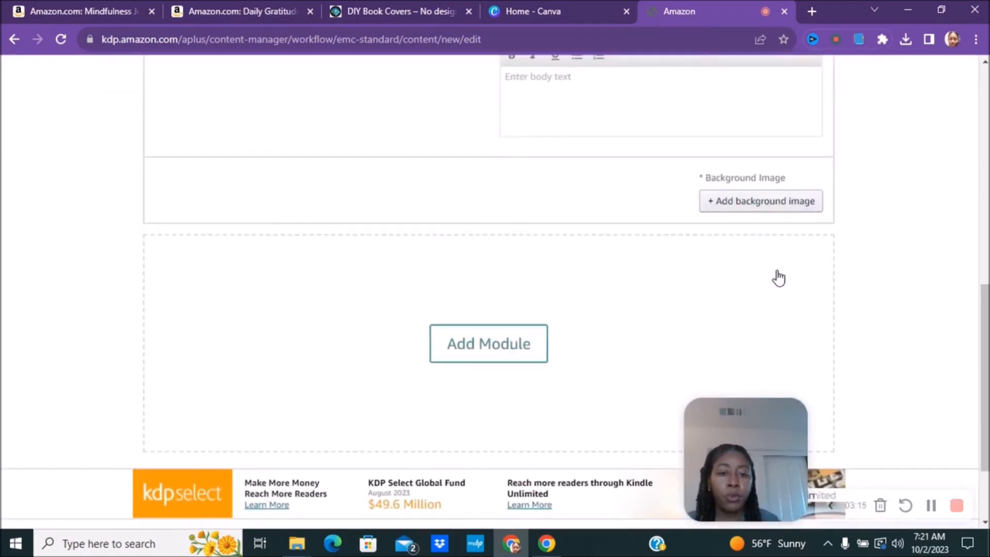
{"action": "left_click", "coordinate": [740, 204]}
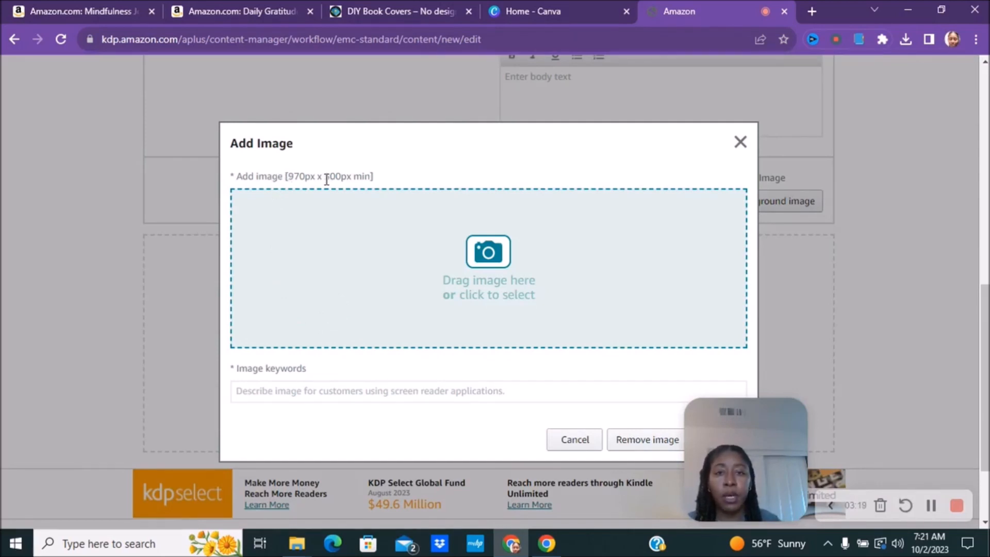
Switch to Canva and create a custom-size design of 970 × 300 px, rechecking the required image size in Kindle Direct Publishing
{"action": "left_click", "coordinate": [514, 11]}
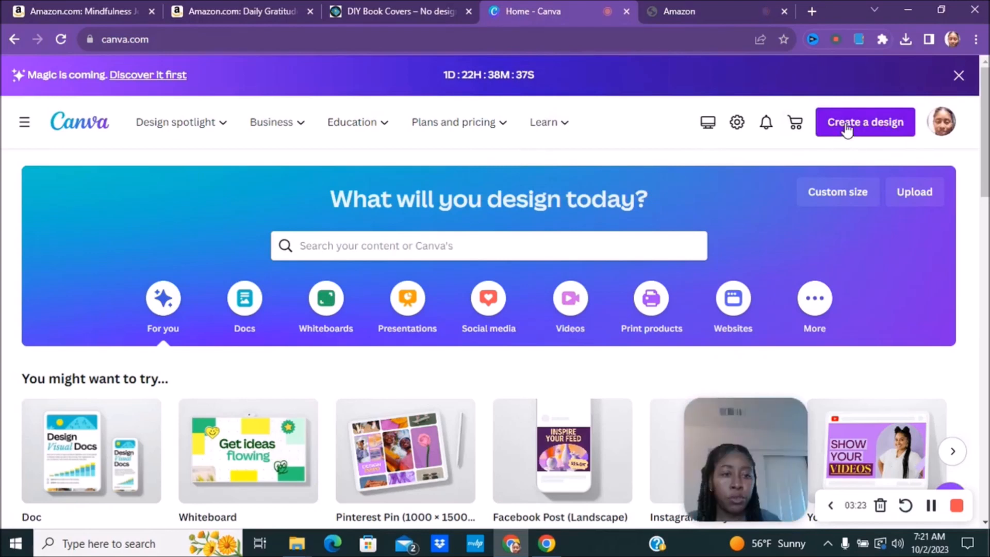
{"action": "left_click", "coordinate": [850, 193]}
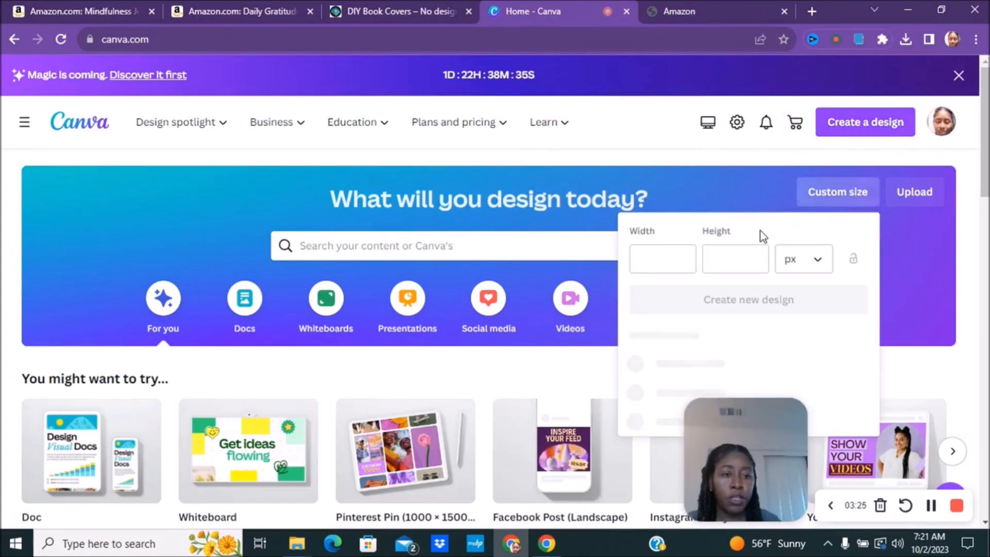
{"action": "left_click", "coordinate": [674, 255]}
{"action": "type", "text": "970"}
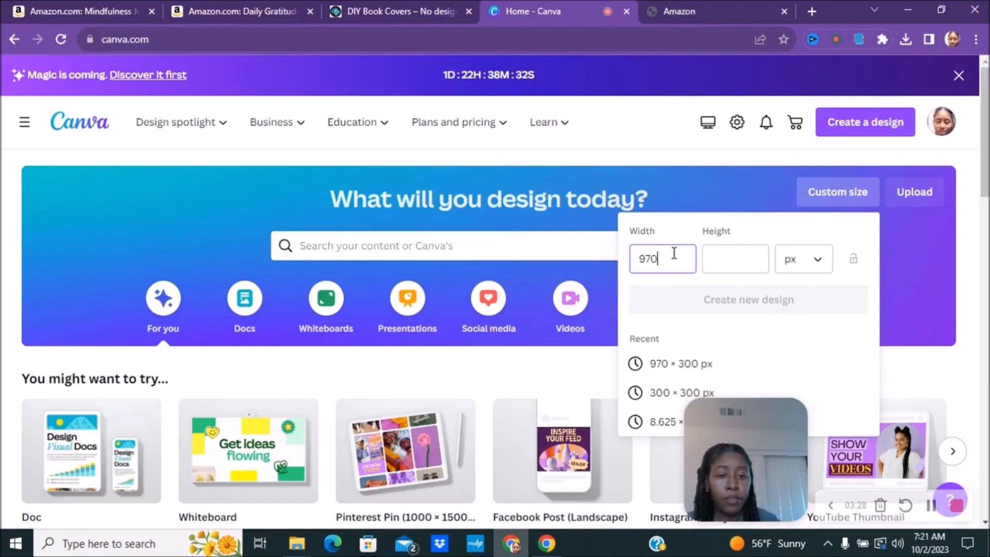
{"action": "left_click", "coordinate": [735, 253]}
{"action": "type", "text": "300"}
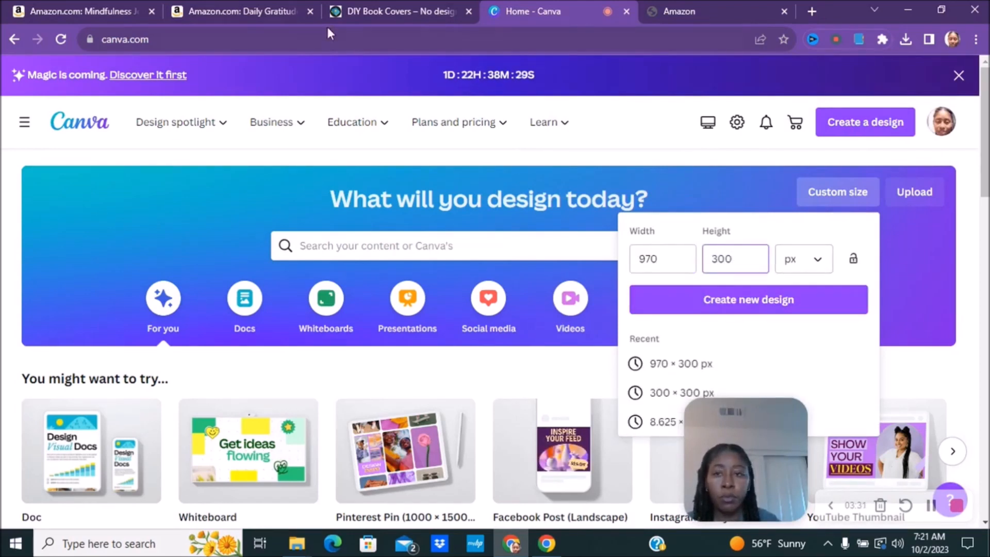
{"action": "left_click", "coordinate": [683, 12]}
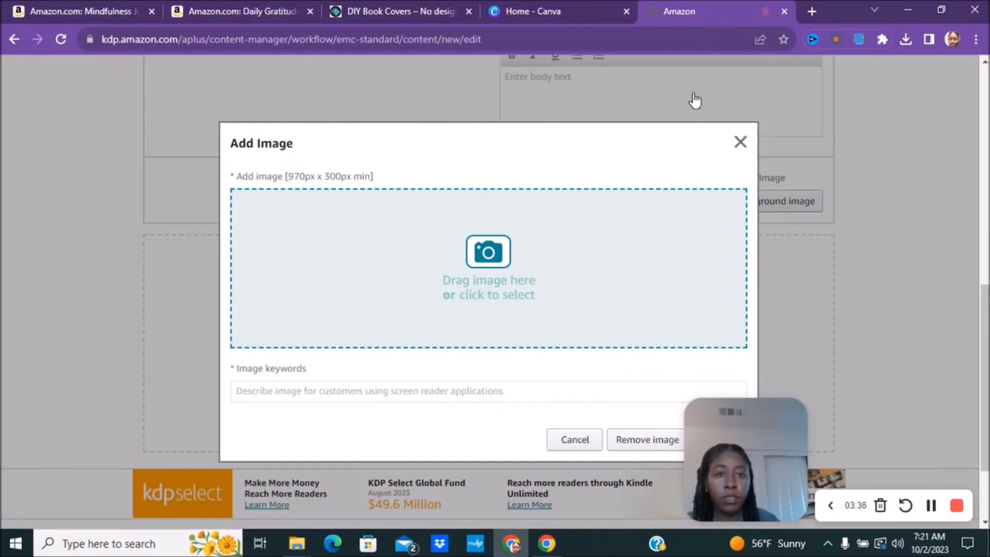
{"action": "left_click", "coordinate": [547, 13]}
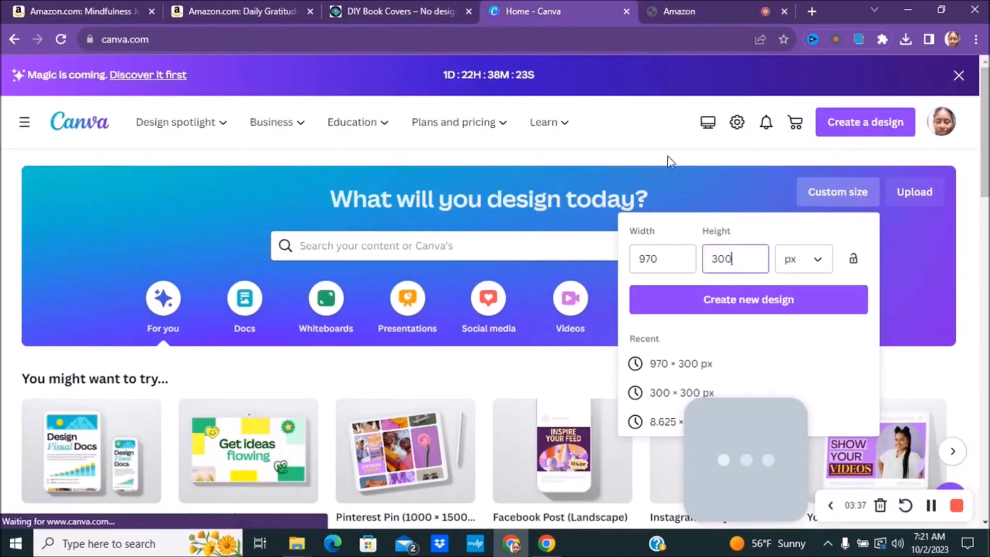
{"action": "left_click", "coordinate": [777, 301]}
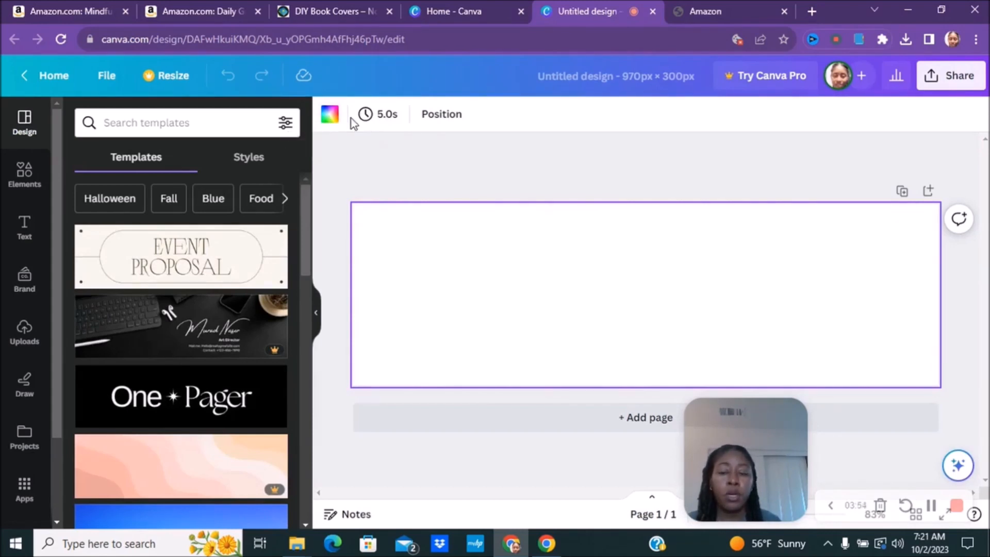
Fill the banner background with the blue-to-pink-purple gradient from the default colors
{"action": "left_click", "coordinate": [330, 117]}
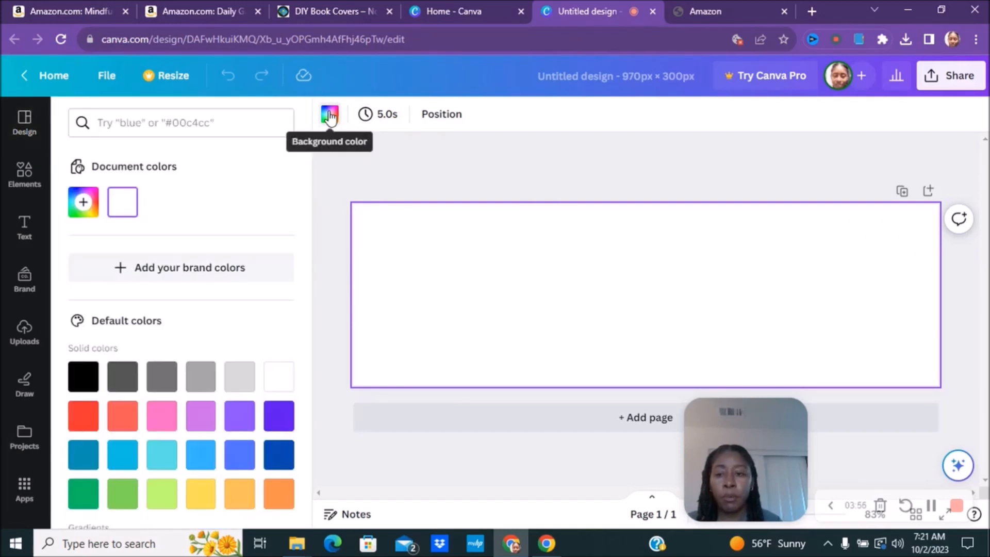
{"action": "left_click_drag", "start_coordinate": [309, 315], "coordinate": [308, 456]}
{"action": "left_click", "coordinate": [198, 427]}
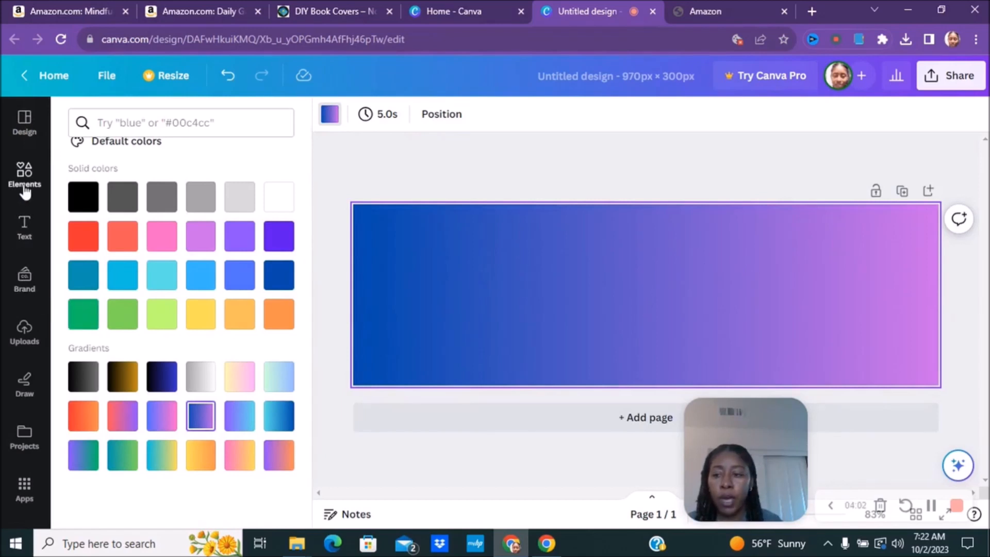
Add the uploaded portrait photo to the banner, enlarge it to nearly full banner height and position it near the center
{"action": "left_click", "coordinate": [24, 333]}
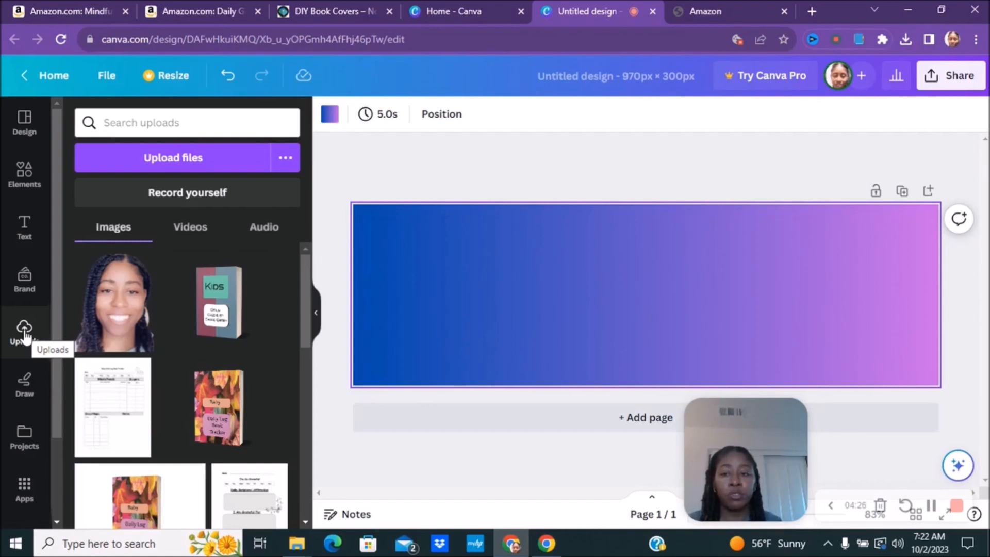
{"action": "left_click", "coordinate": [114, 310]}
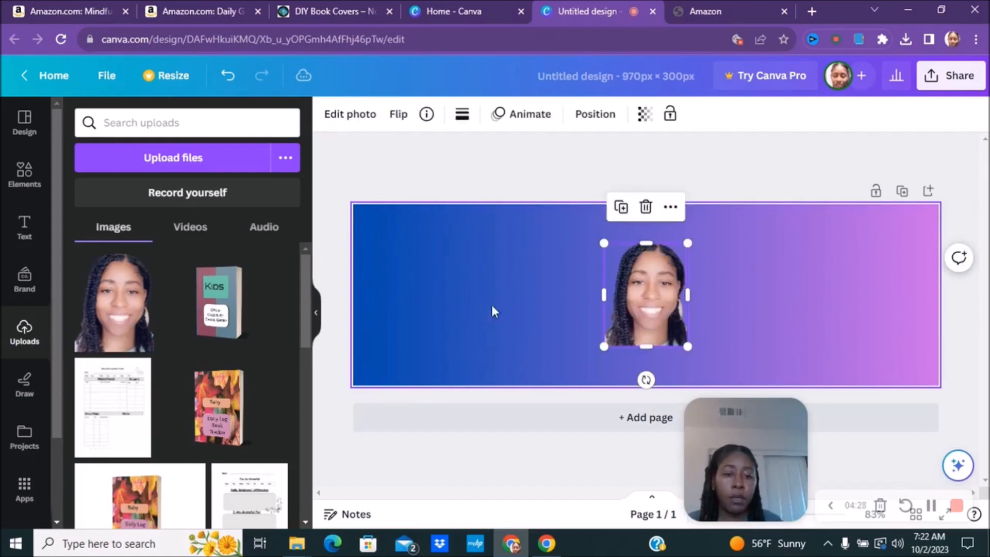
{"action": "left_click_drag", "start_coordinate": [601, 242], "coordinate": [582, 215]}
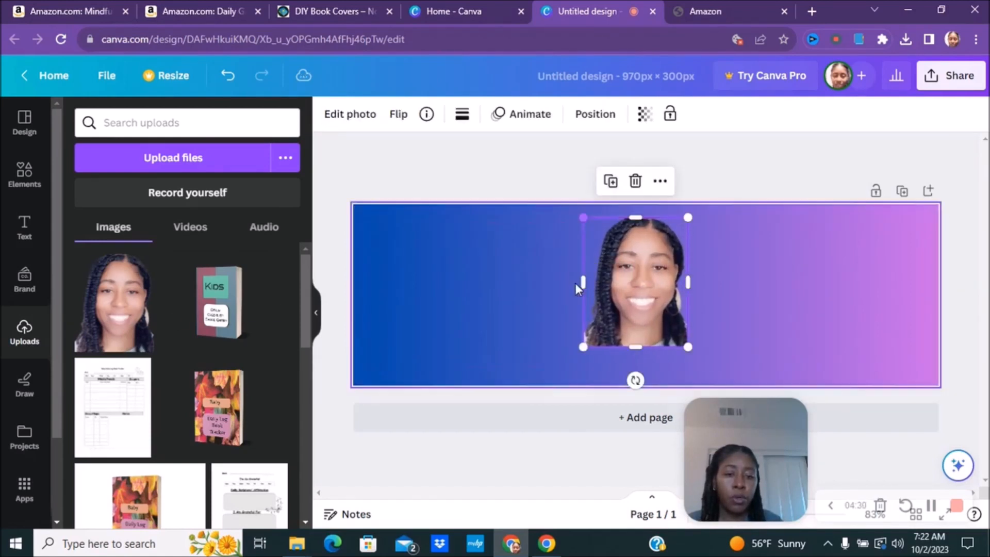
{"action": "left_click_drag", "start_coordinate": [690, 344], "coordinate": [729, 369]}
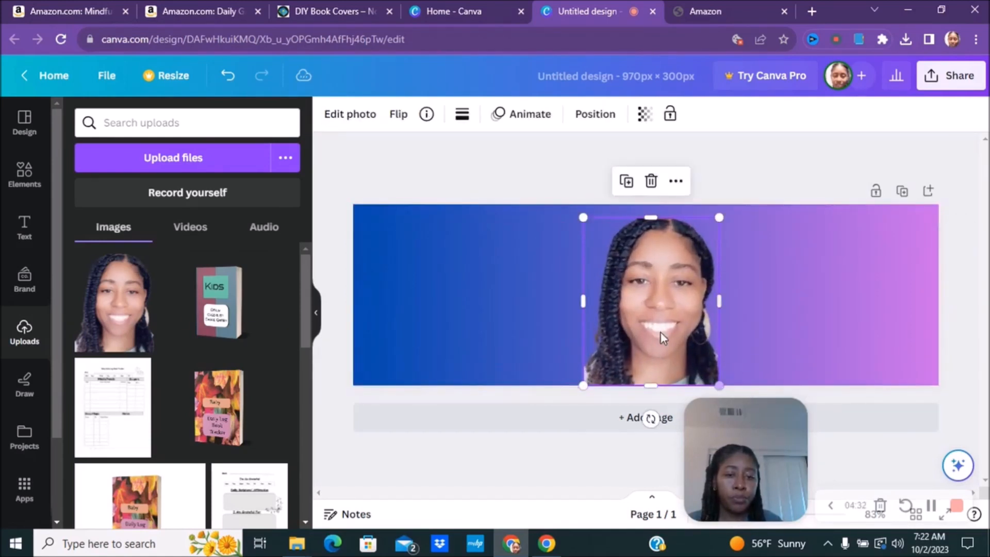
{"action": "left_click_drag", "start_coordinate": [660, 332], "coordinate": [632, 315]}
{"action": "left_click", "coordinate": [775, 321]}
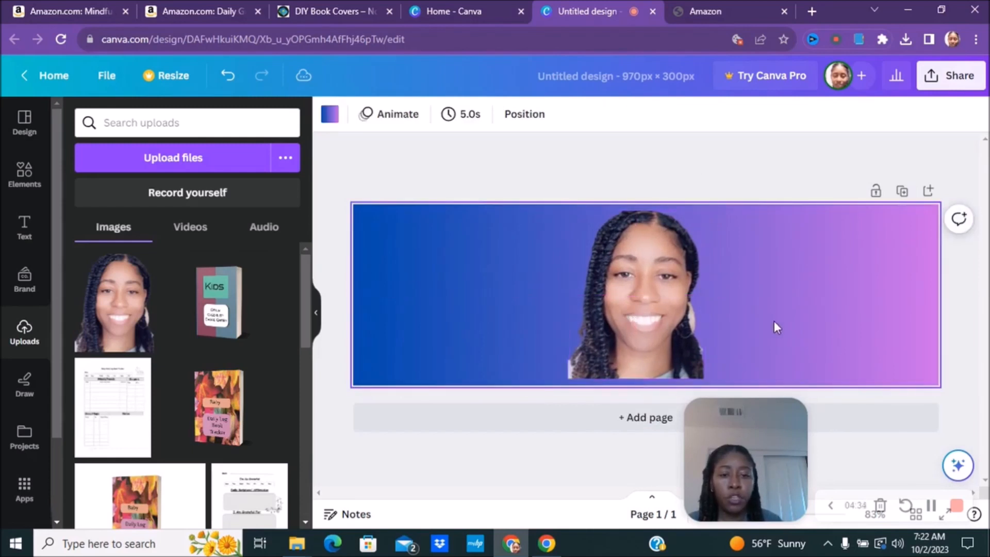
Add a default heading text and place it to the left of the portrait photo
{"action": "left_click", "coordinate": [25, 225]}
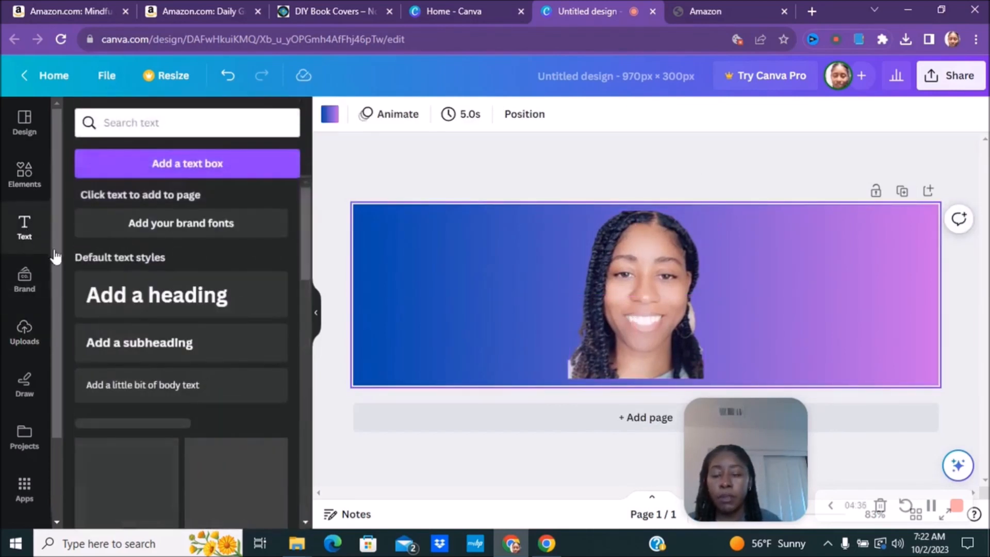
{"action": "left_click", "coordinate": [156, 312]}
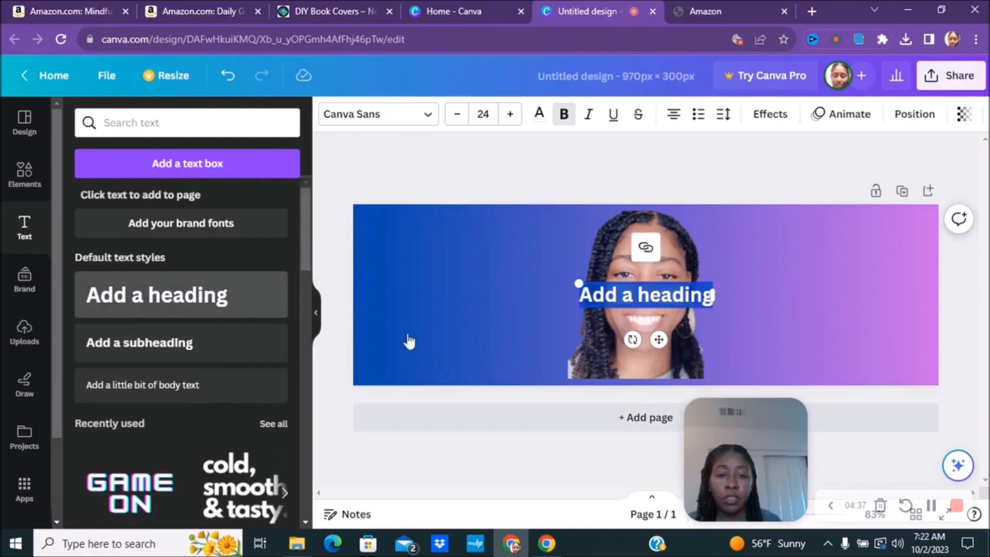
{"action": "left_click_drag", "start_coordinate": [636, 279], "coordinate": [462, 279]}
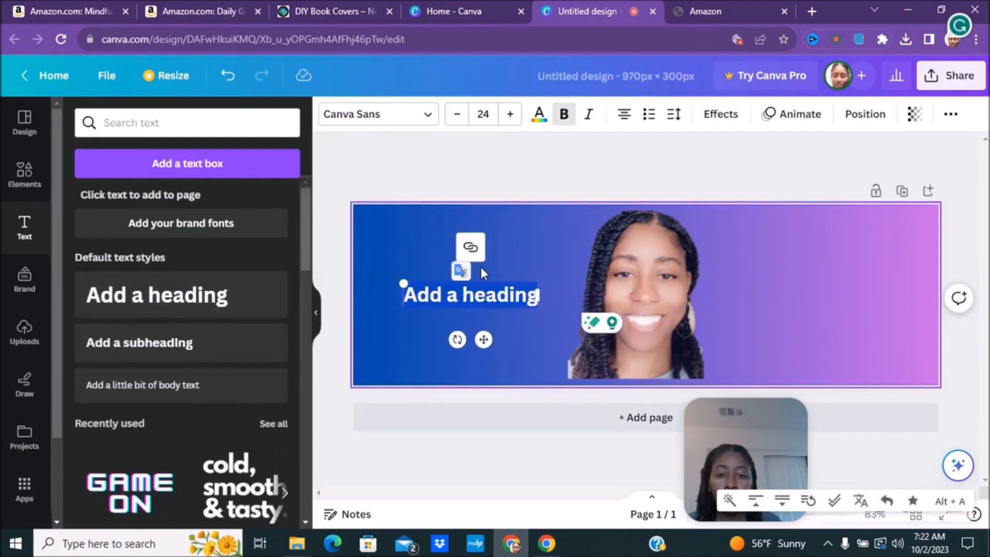
{"action": "right_click", "coordinate": [497, 299]}
{"action": "left_click", "coordinate": [485, 336]}
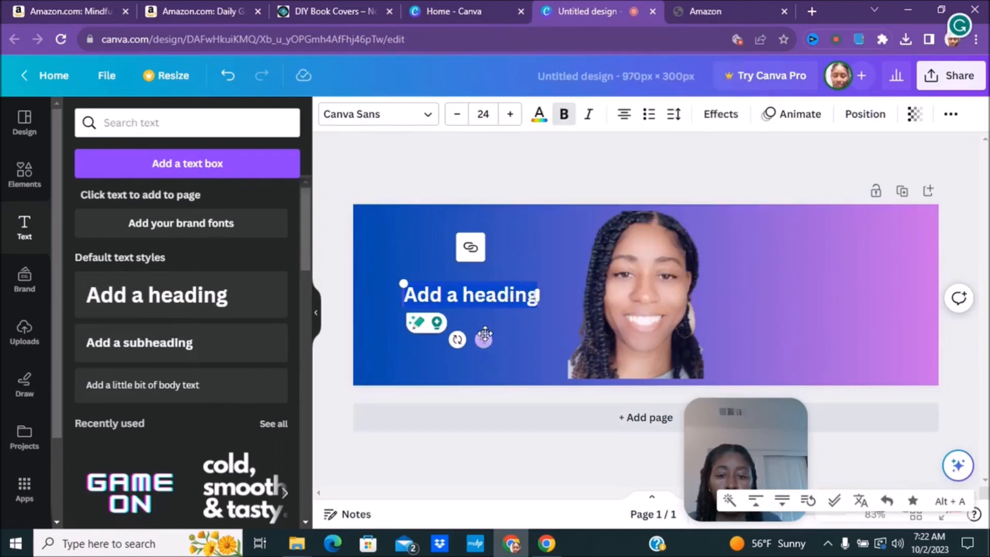
{"action": "left_click", "coordinate": [475, 302]}
{"action": "left_click", "coordinate": [473, 283]}
Duplicate the heading and place the copy to the right of the portrait, level with the original
{"action": "right_click", "coordinate": [476, 283]}
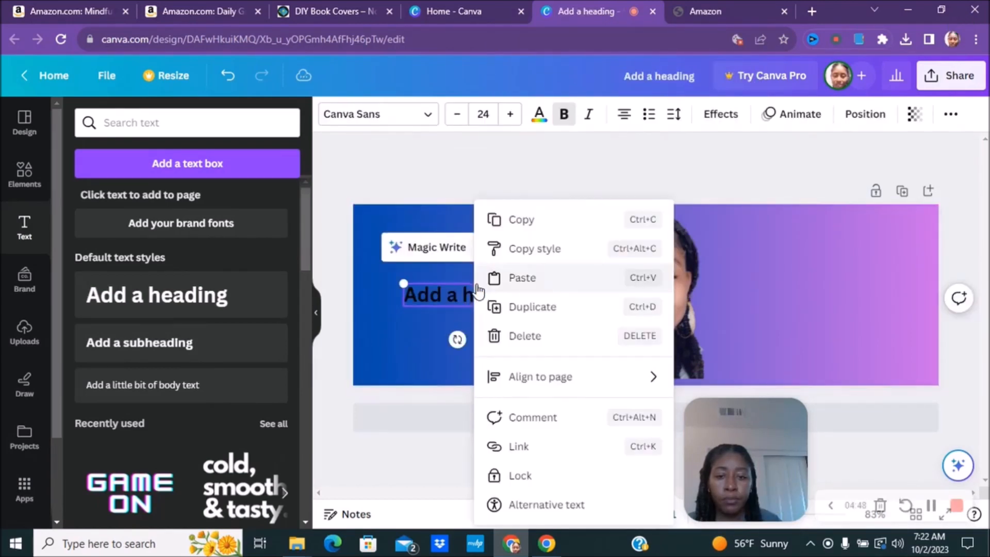
{"action": "left_click", "coordinate": [537, 307]}
{"action": "left_click_drag", "start_coordinate": [495, 305], "coordinate": [824, 291]}
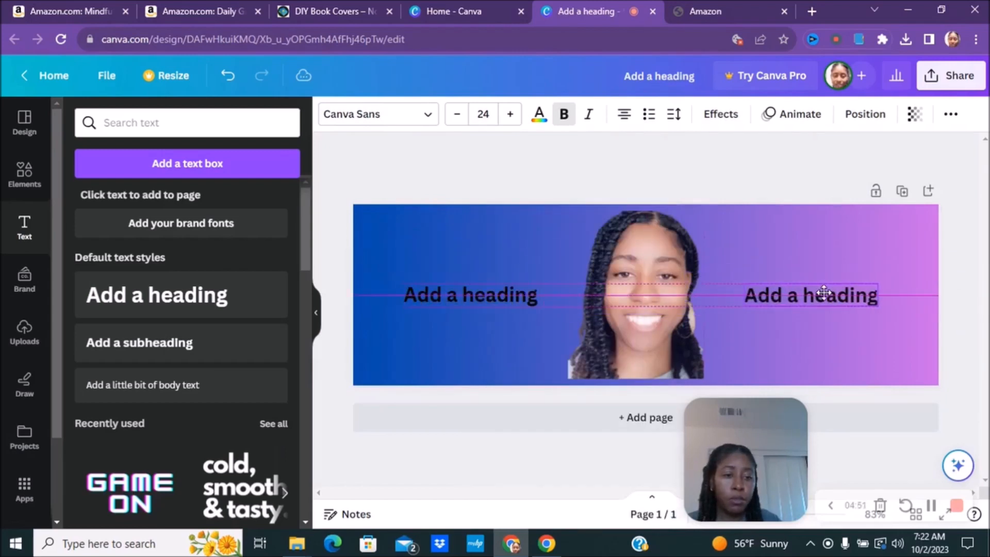
Set the font of both headings beside the portrait to The Seasons
{"action": "left_click", "coordinate": [486, 292]}
{"action": "left_click", "coordinate": [486, 292]}
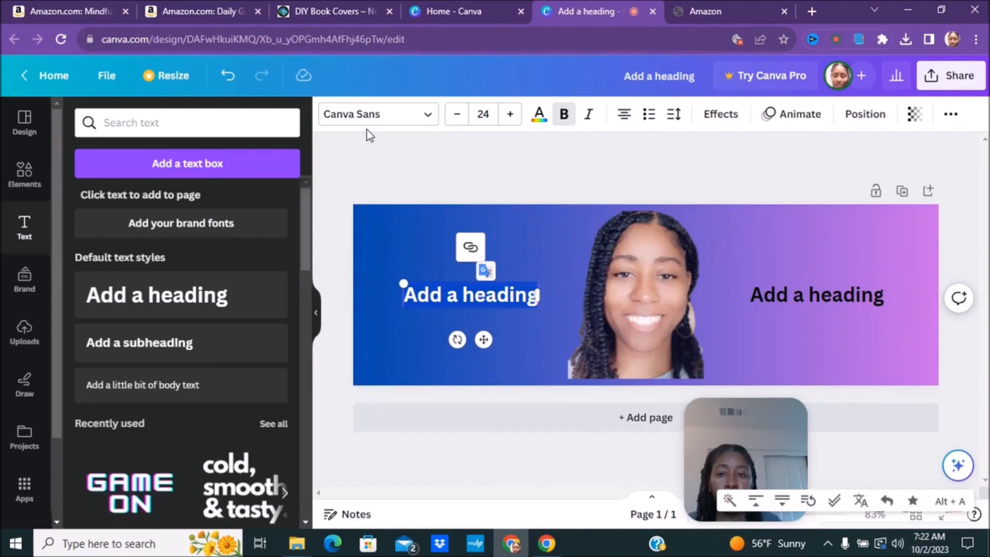
{"action": "left_click", "coordinate": [371, 113]}
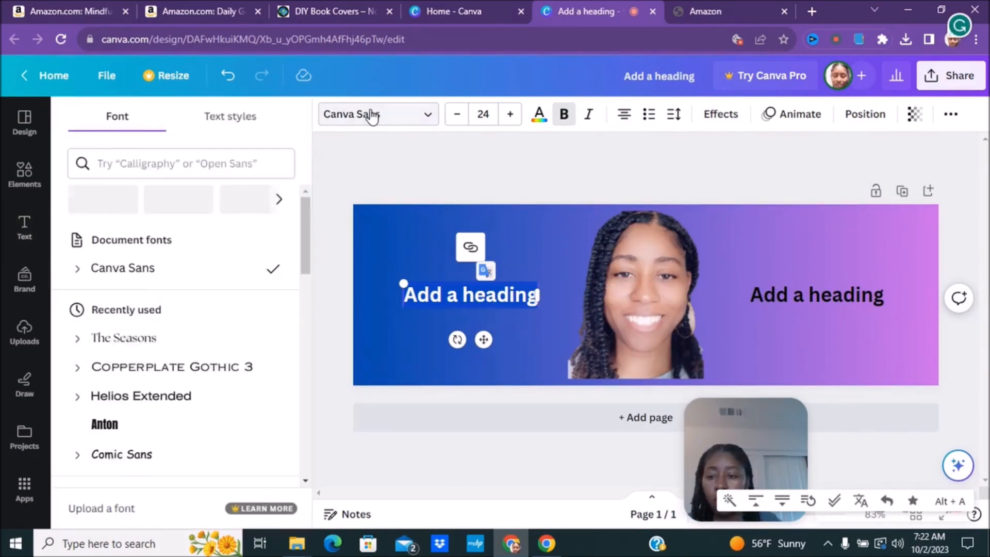
{"action": "left_click", "coordinate": [147, 341]}
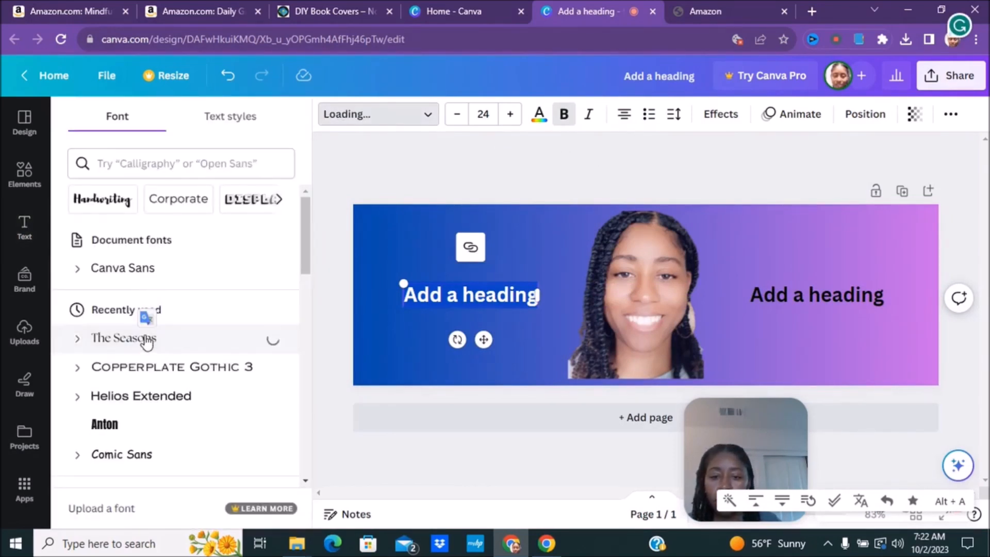
{"action": "left_click", "coordinate": [799, 295]}
{"action": "left_click", "coordinate": [427, 118]}
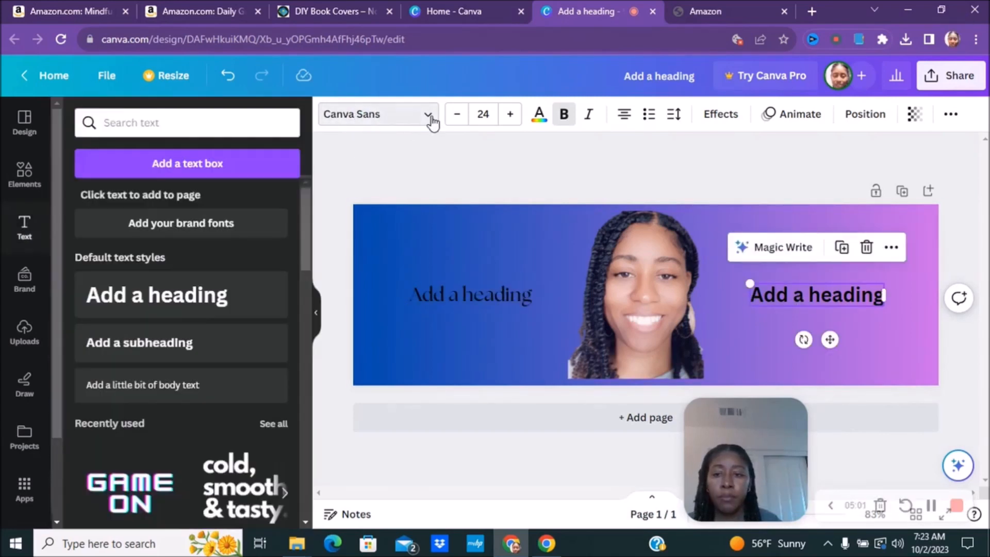
{"action": "left_click", "coordinate": [403, 123]}
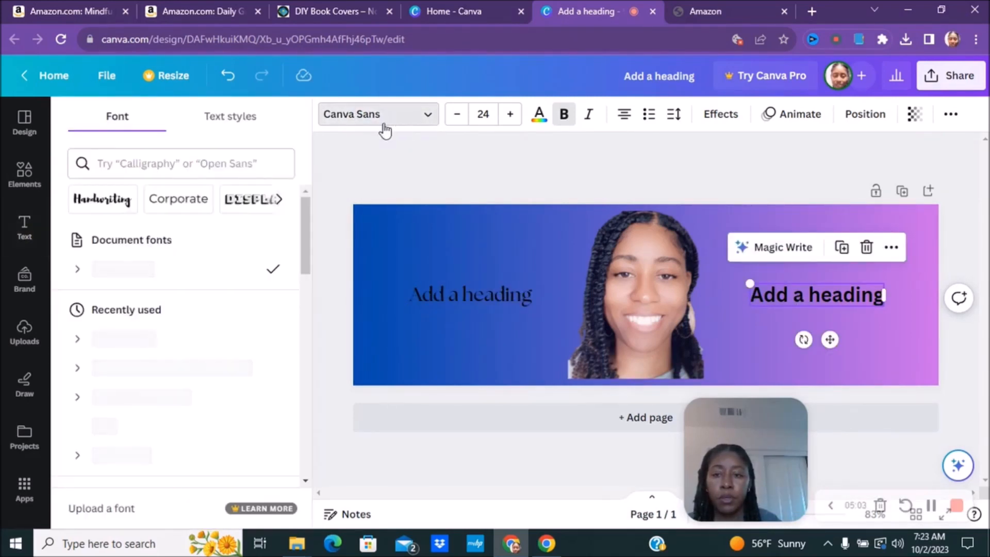
{"action": "left_click", "coordinate": [156, 299]}
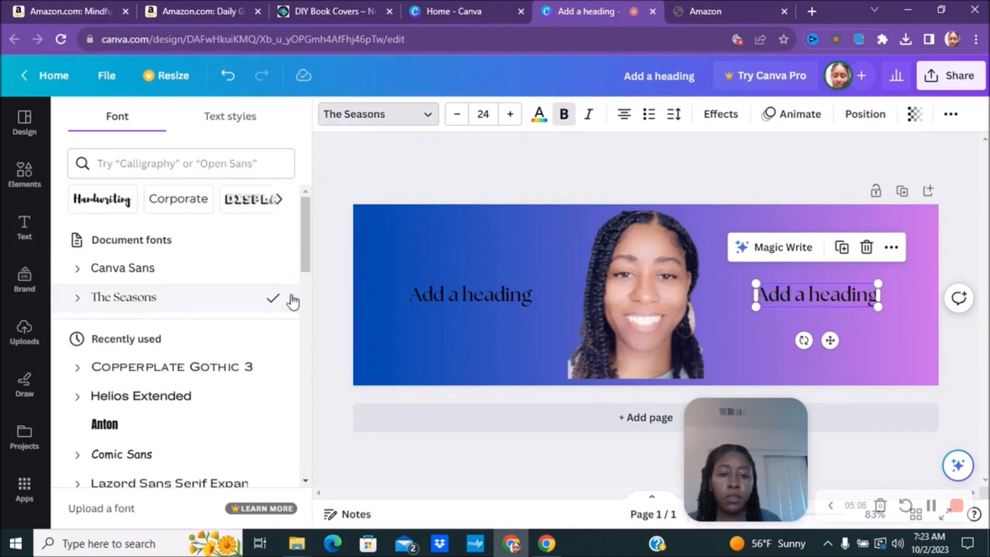
Replace the heading before the portrait with the author's first name and middle initial, and the heading after it with the last name
{"action": "left_click", "coordinate": [450, 299]}
{"action": "left_click", "coordinate": [451, 299]}
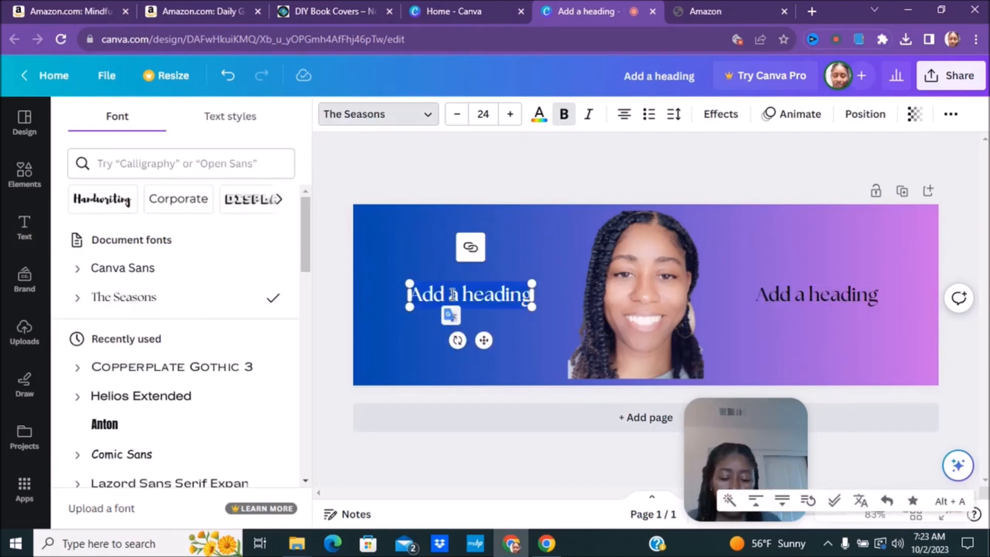
{"action": "type", "text": "Tresha"}
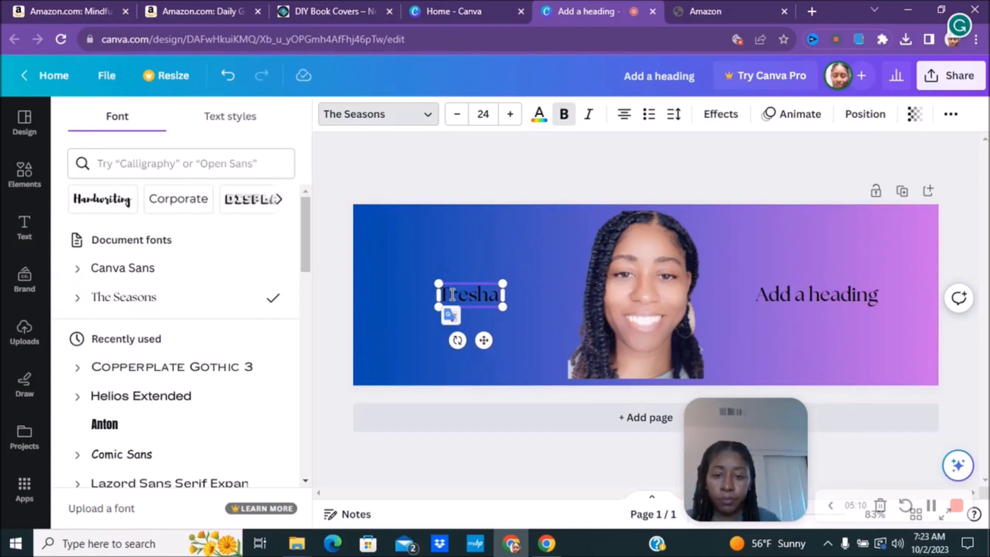
{"action": "type", "text": " D"}
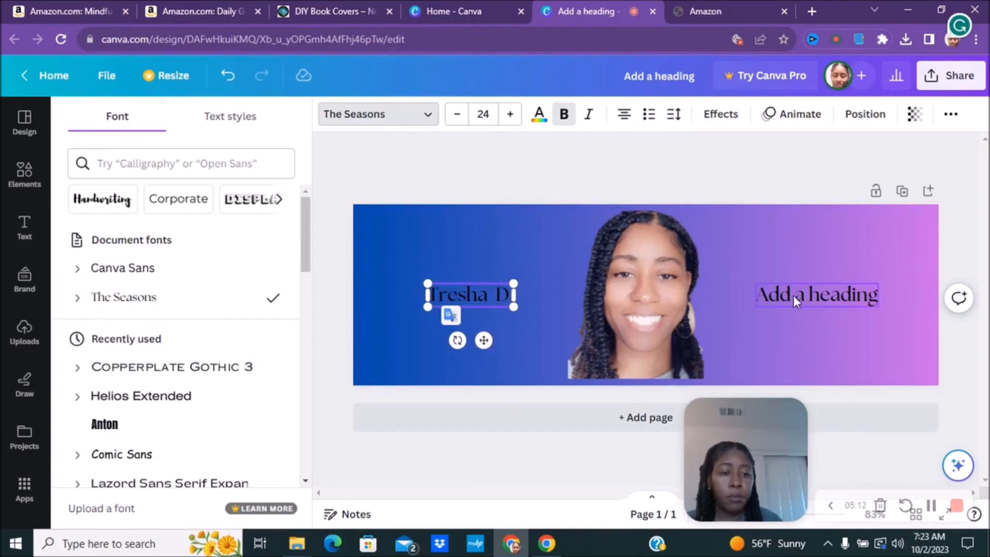
{"action": "left_click", "coordinate": [793, 299]}
{"action": "double_click", "coordinate": [793, 295]}
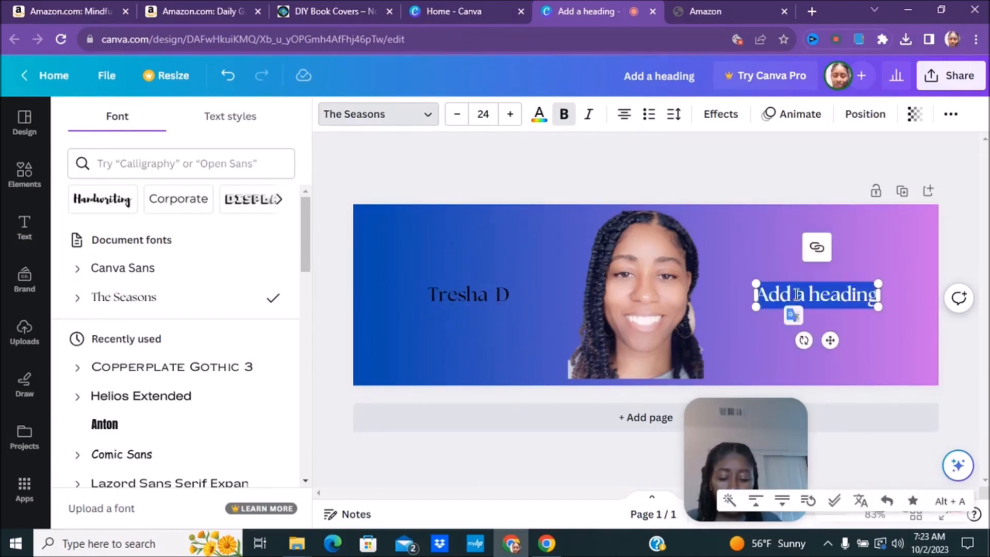
{"action": "type", "text": "Mcfad"}
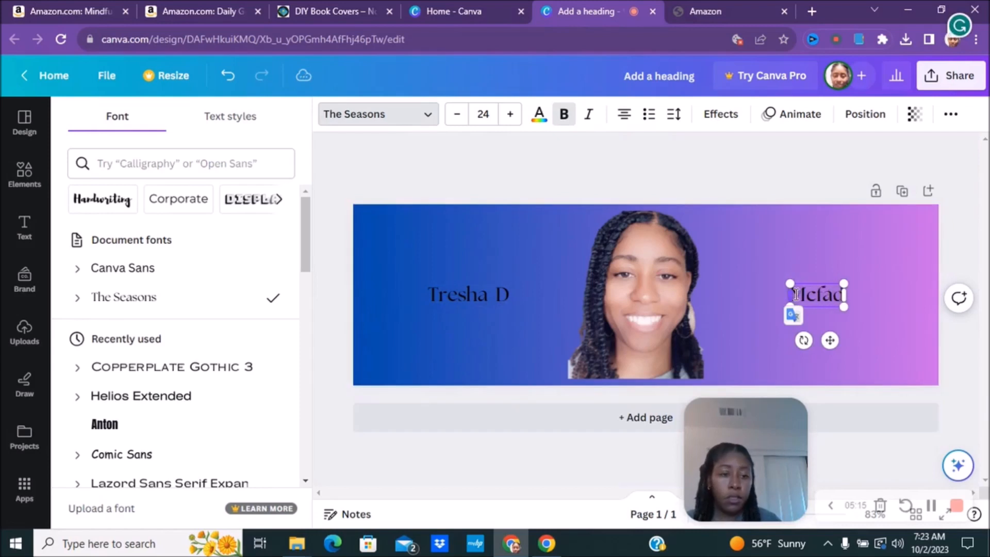
{"action": "type", "text": "den"}
{"action": "left_click", "coordinate": [862, 295]}
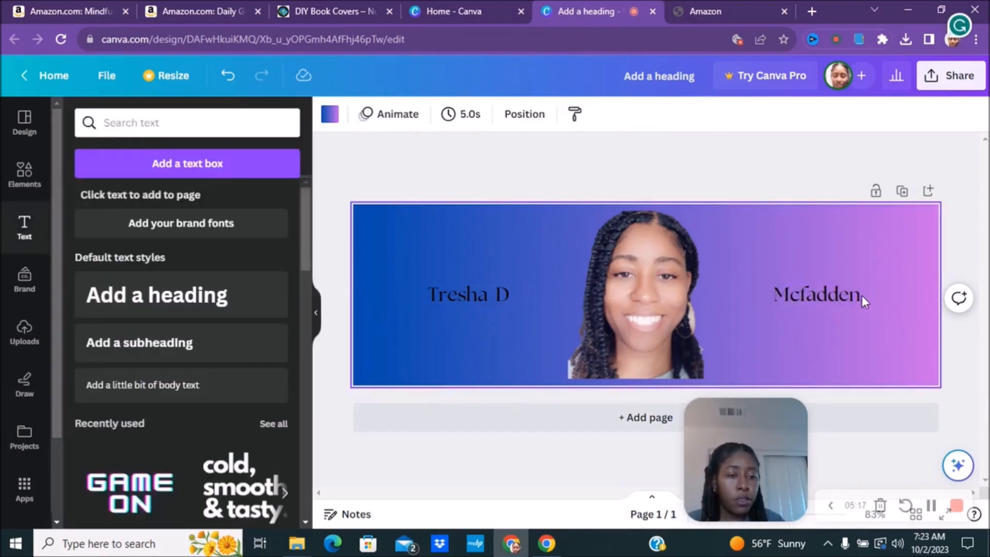
Increase the last-name heading's font size to 45
{"action": "left_click", "coordinate": [834, 292]}
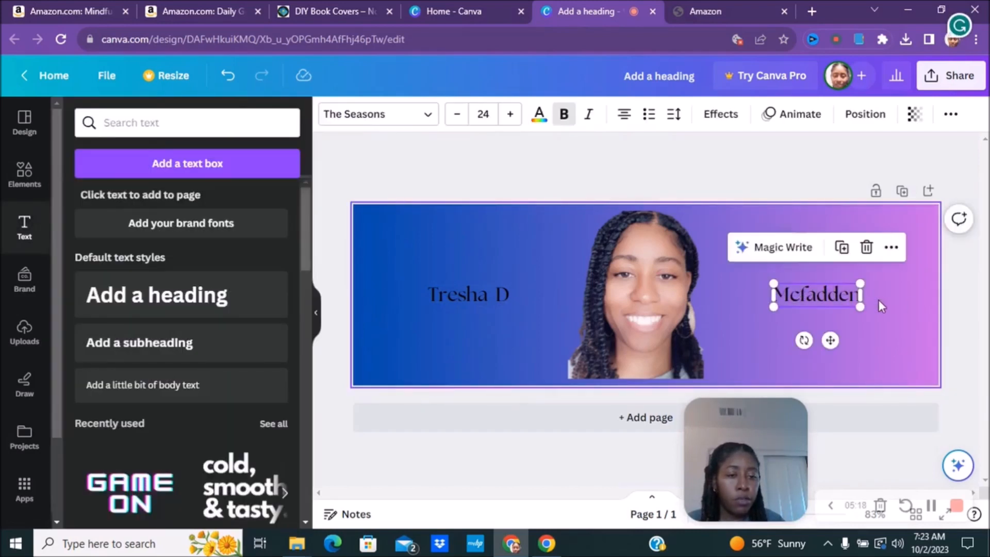
{"action": "left_click", "coordinate": [512, 118]}
{"action": "left_click", "coordinate": [511, 118]}
{"action": "left_click", "coordinate": [512, 118]}
{"action": "left_click", "coordinate": [512, 118]}
{"action": "left_click", "coordinate": [512, 118]}
Increase the first-name heading's font size to 39
{"action": "left_click", "coordinate": [503, 292]}
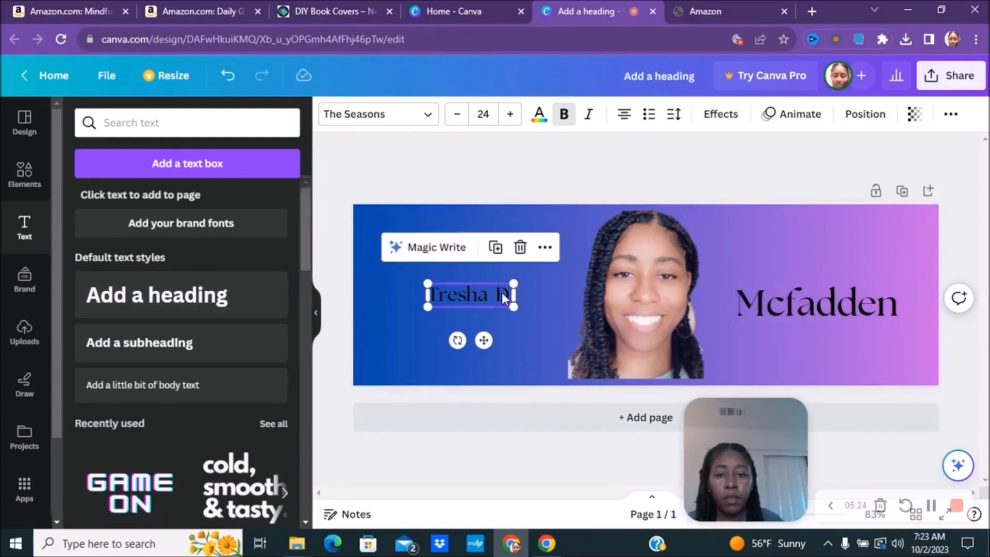
{"action": "left_click", "coordinate": [510, 114]}
{"action": "left_click", "coordinate": [510, 114]}
{"action": "left_click", "coordinate": [510, 114]}
{"action": "left_click", "coordinate": [510, 114]}
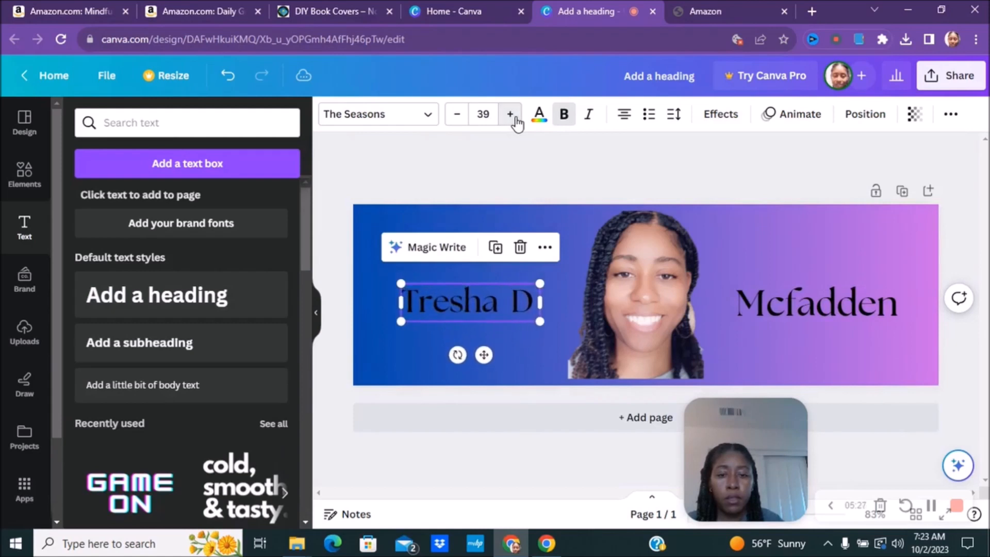
{"action": "left_click", "coordinate": [542, 353]}
Shrink the portrait photo and center it with space below, then shift the first-name heading up and outward to match
{"action": "left_click", "coordinate": [653, 282]}
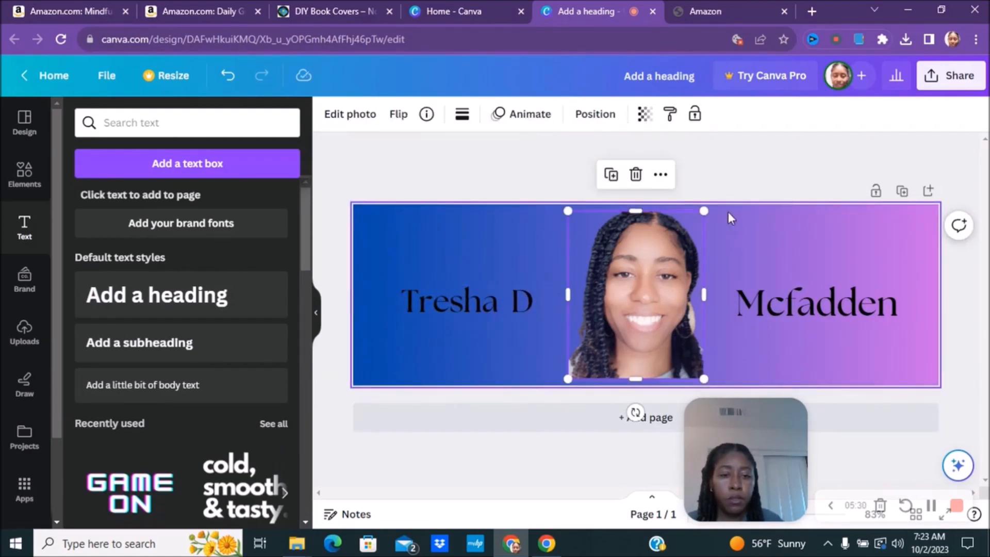
{"action": "left_click_drag", "start_coordinate": [702, 209], "coordinate": [665, 252]}
{"action": "left_click_drag", "start_coordinate": [620, 313], "coordinate": [641, 275]}
{"action": "left_click_drag", "start_coordinate": [426, 303], "coordinate": [411, 287]}
Place a copy of the last-name heading below the portrait and change its text to "Log Books, Journal and More"
{"action": "left_click_drag", "start_coordinate": [781, 308], "coordinate": [625, 360]}
{"action": "left_click", "coordinate": [842, 236]}
{"action": "double_click", "coordinate": [624, 360]}
{"action": "type", "text": "Log"}
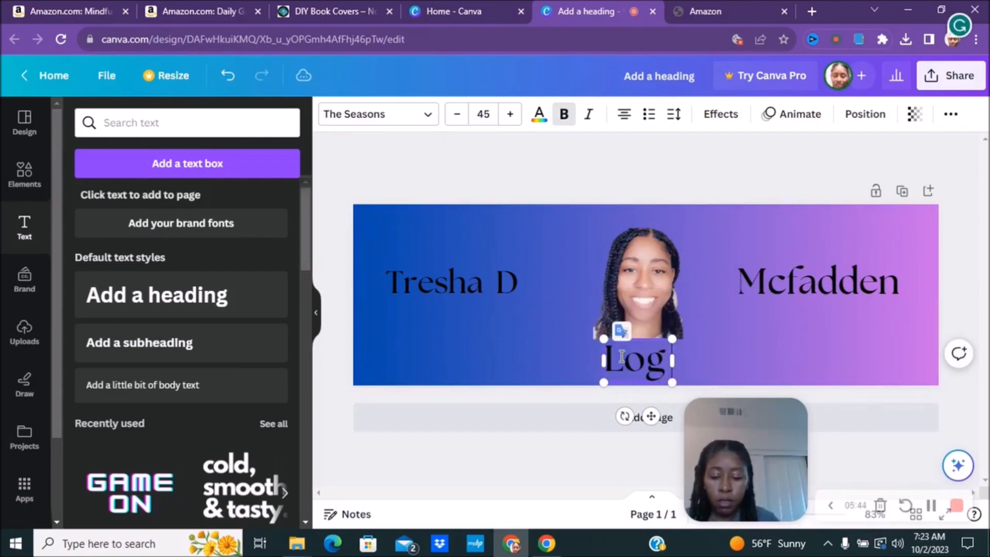
{"action": "type", "text": " Books, Jor"}
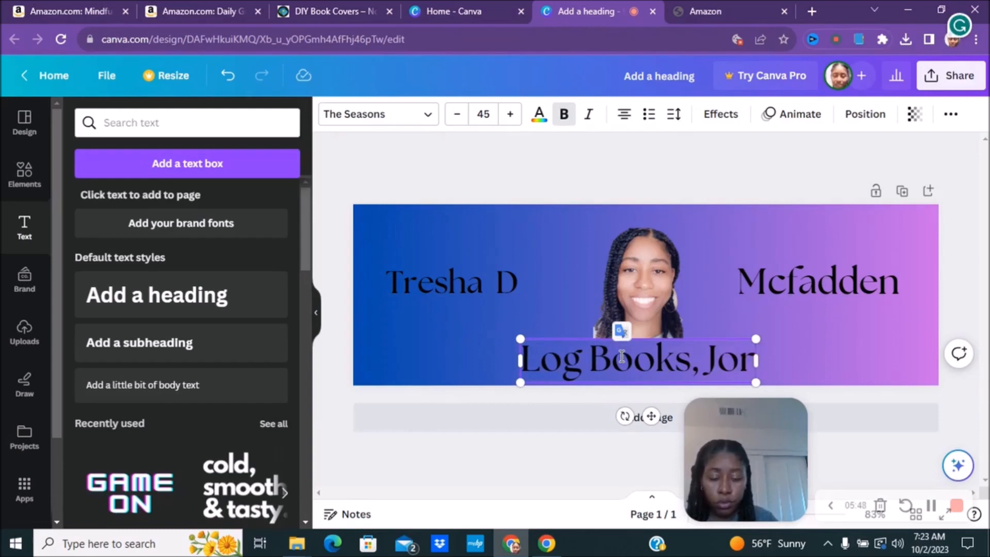
{"action": "key", "text": "BackSpace"}
{"action": "type", "text": "urnal"}
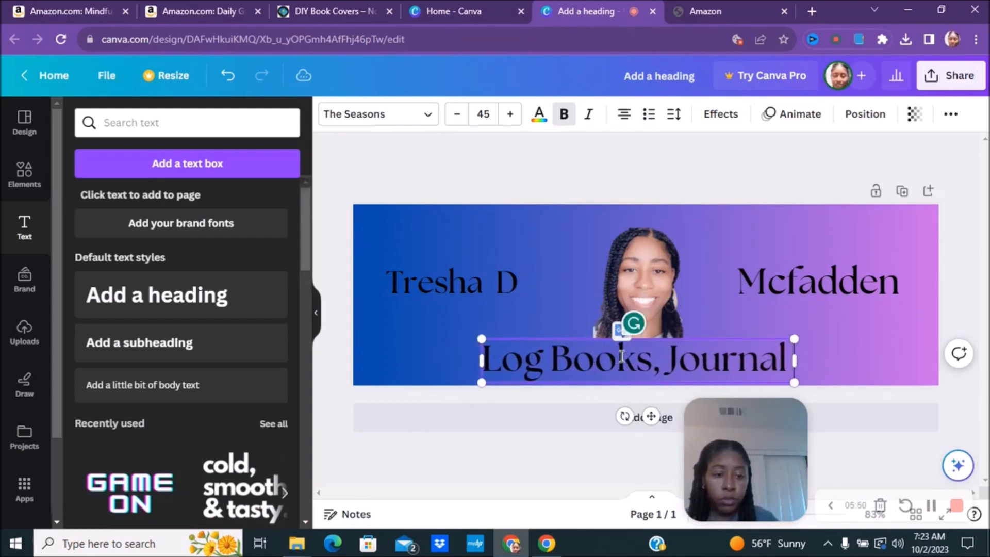
{"action": "type", "text": " and More"}
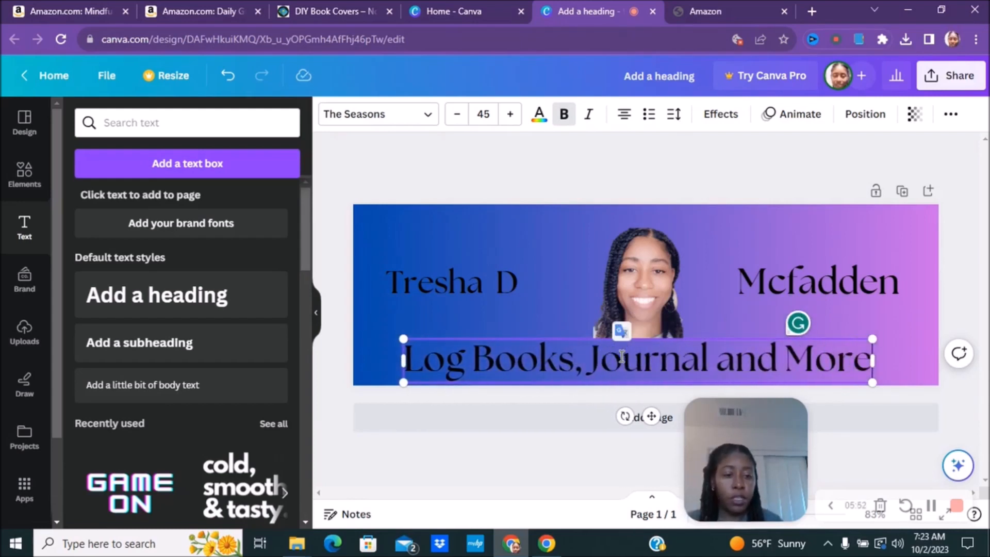
{"action": "left_click", "coordinate": [650, 209]}
Add a rounded square shape, stretch it into a wide box and place it behind the first-name heading
{"action": "left_click", "coordinate": [450, 280]}
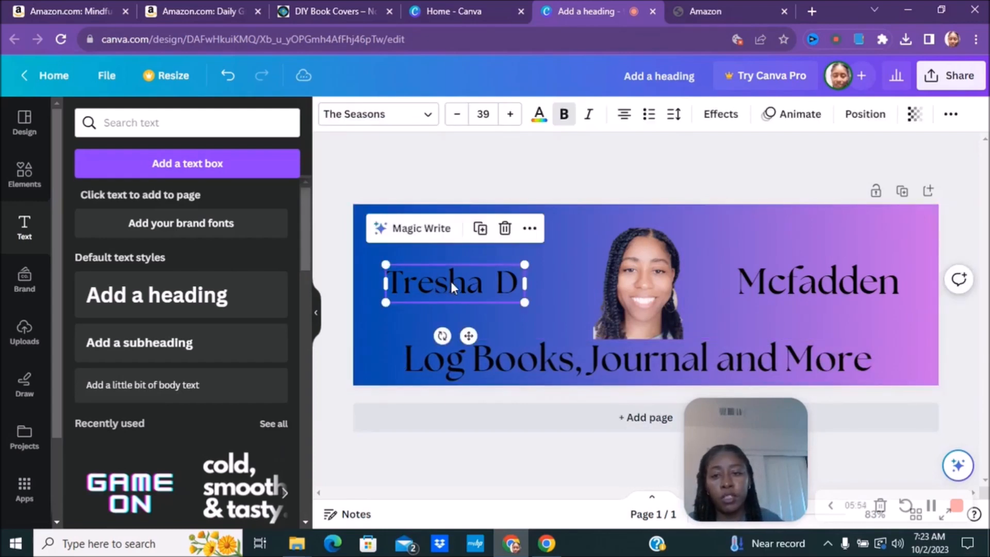
{"action": "left_click", "coordinate": [12, 175]}
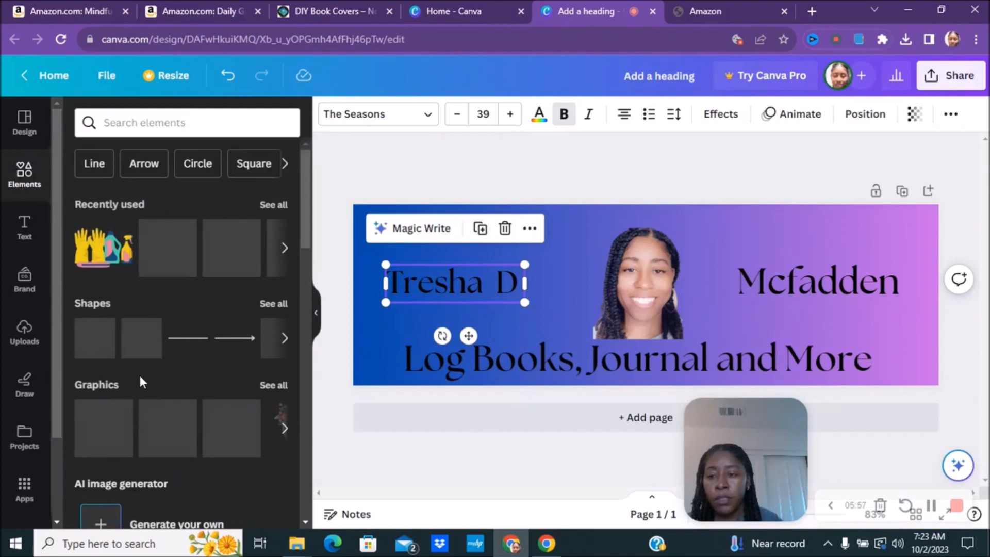
{"action": "left_click", "coordinate": [150, 330]}
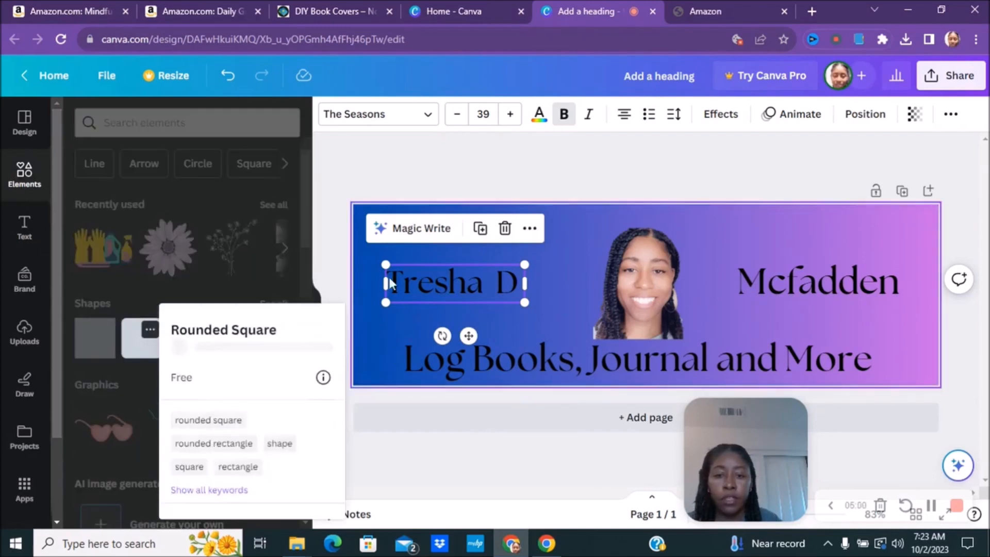
{"action": "left_click", "coordinate": [130, 330]}
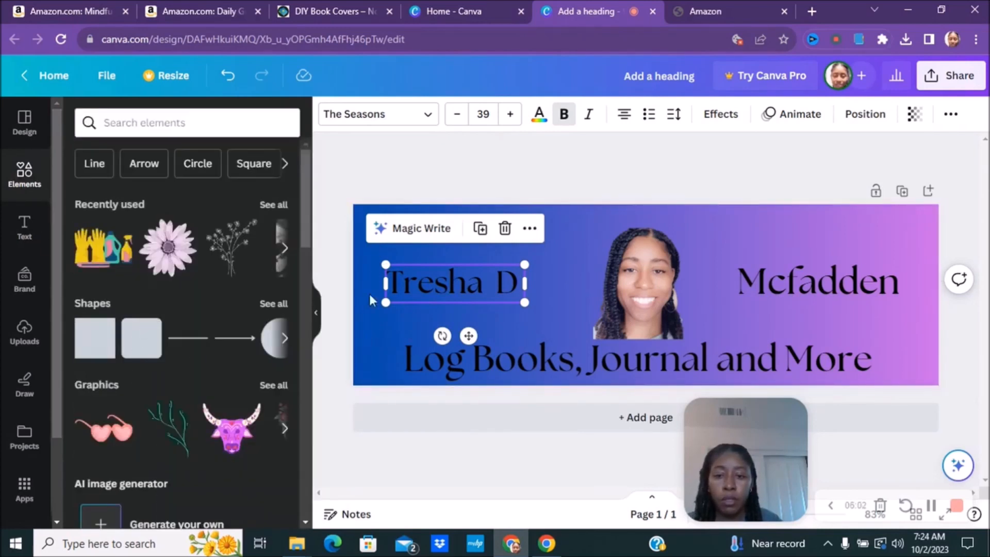
{"action": "left_click", "coordinate": [137, 339]}
{"action": "left_click_drag", "start_coordinate": [662, 287], "coordinate": [550, 276]}
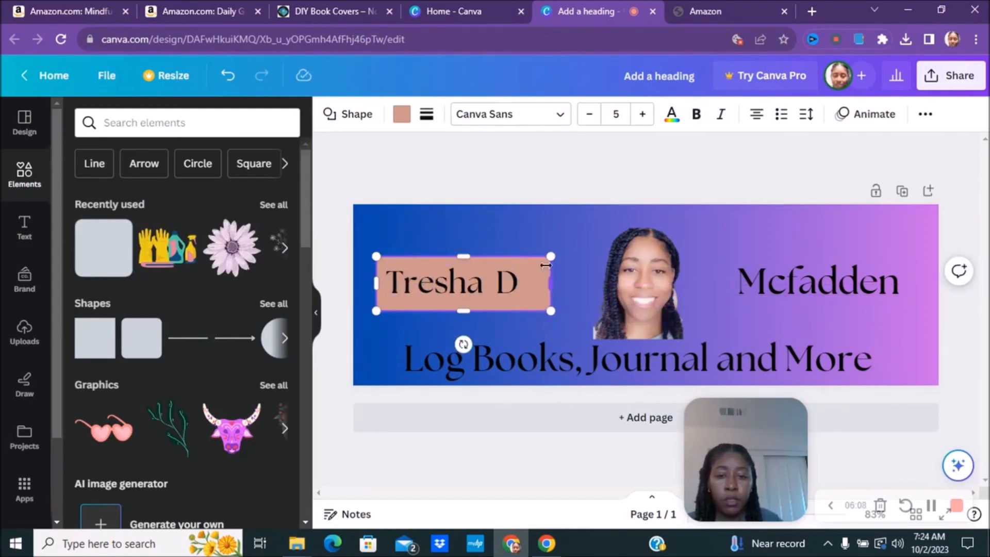
{"action": "left_click", "coordinate": [520, 278]}
{"action": "left_click", "coordinate": [480, 228]}
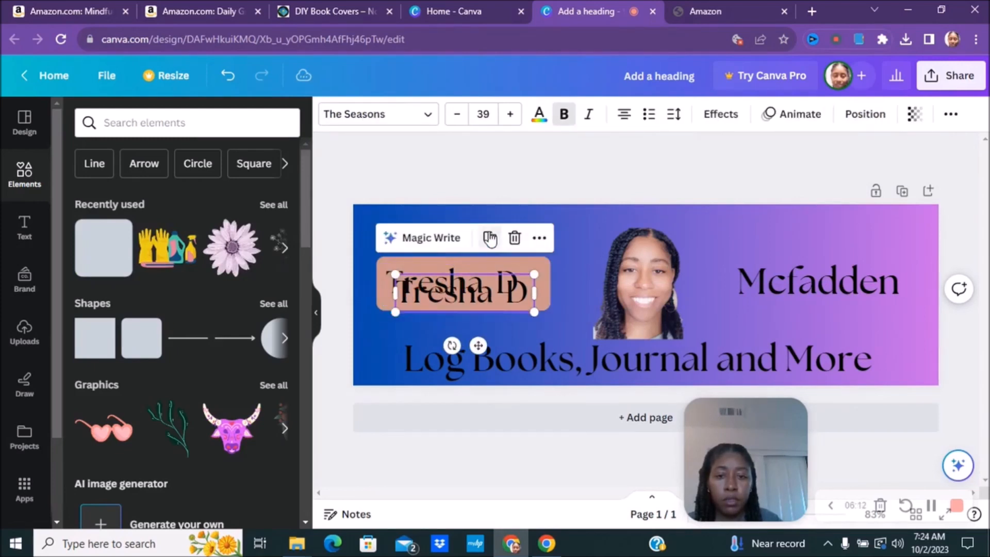
{"action": "left_click", "coordinate": [227, 76]}
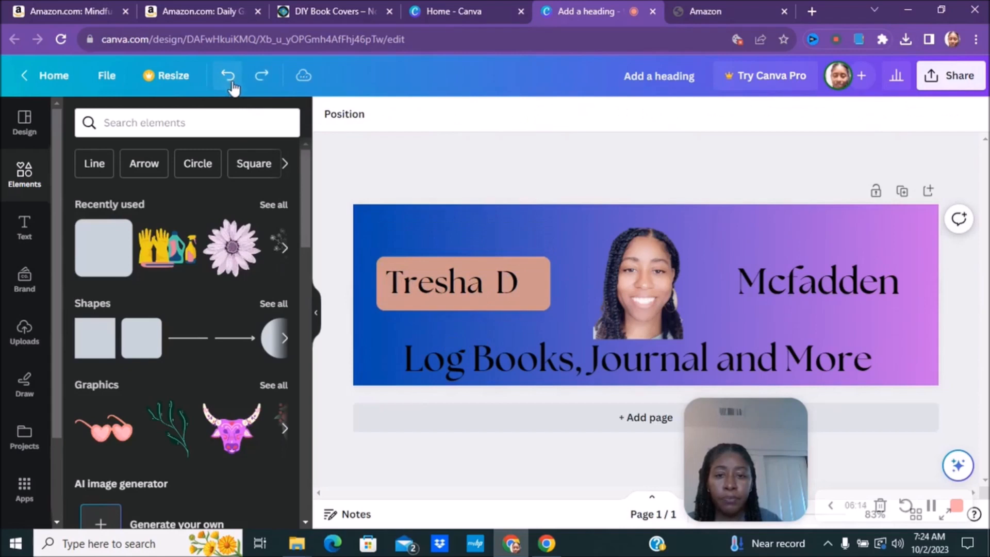
Duplicate the rounded box onto the last-name heading and the start of the tagline, and reposition the first-name heading on the original box
{"action": "left_click_drag", "start_coordinate": [505, 277], "coordinate": [458, 230]}
{"action": "left_click", "coordinate": [532, 298]}
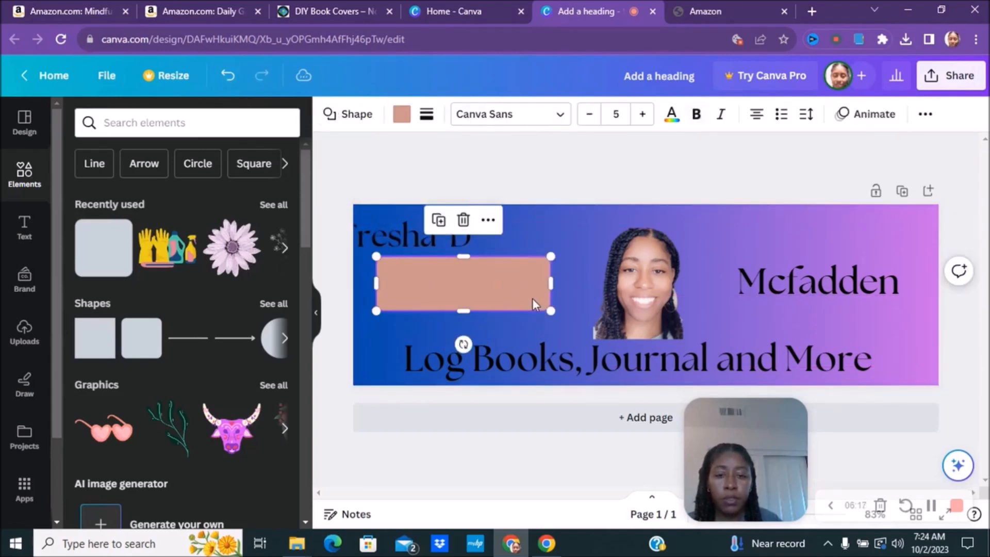
{"action": "left_click", "coordinate": [438, 220]}
{"action": "left_click", "coordinate": [448, 233]}
{"action": "left_click_drag", "start_coordinate": [489, 305], "coordinate": [825, 283]}
{"action": "left_click_drag", "start_coordinate": [505, 291], "coordinate": [511, 349]}
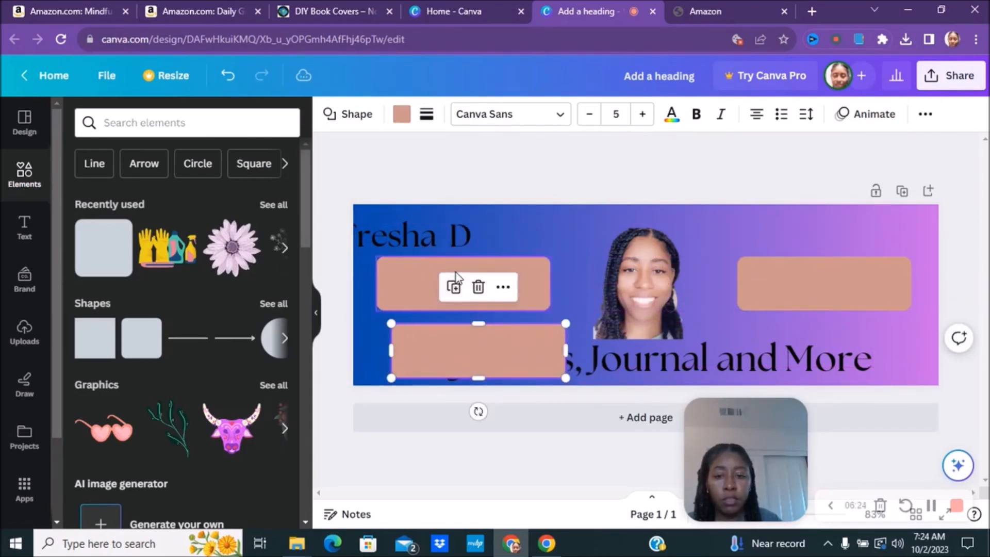
{"action": "left_click_drag", "start_coordinate": [392, 237], "coordinate": [449, 281]}
Bring the last-name heading to the front and align it with its rounded box, level with the first-name box
{"action": "left_click_drag", "start_coordinate": [777, 287], "coordinate": [759, 253]}
{"action": "left_click", "coordinate": [789, 289]}
{"action": "right_click", "coordinate": [789, 291]}
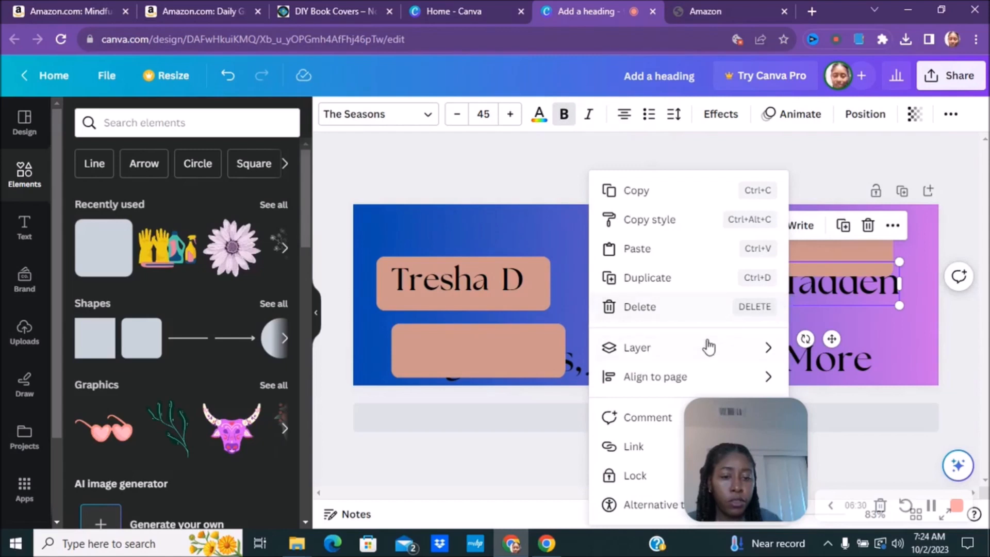
{"action": "mouse_move", "coordinate": [708, 347]}
{"action": "left_click", "coordinate": [475, 377]}
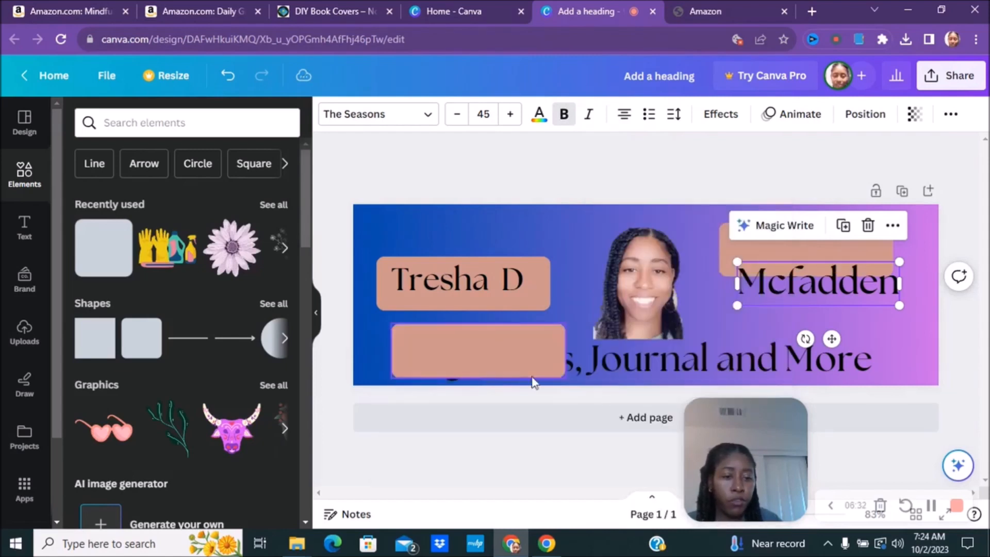
{"action": "left_click_drag", "start_coordinate": [818, 286], "coordinate": [776, 353]}
{"action": "left_click_drag", "start_coordinate": [802, 234], "coordinate": [811, 271]}
{"action": "left_click_drag", "start_coordinate": [784, 332], "coordinate": [814, 276]}
Bring the "Log Books, Journal and More" tagline to the front and stretch the lower rounded box across the text's width
{"action": "left_click_drag", "start_coordinate": [482, 346], "coordinate": [502, 350]}
{"action": "left_click", "coordinate": [627, 366]}
{"action": "right_click", "coordinate": [629, 362]}
{"action": "mouse_move", "coordinate": [631, 370]}
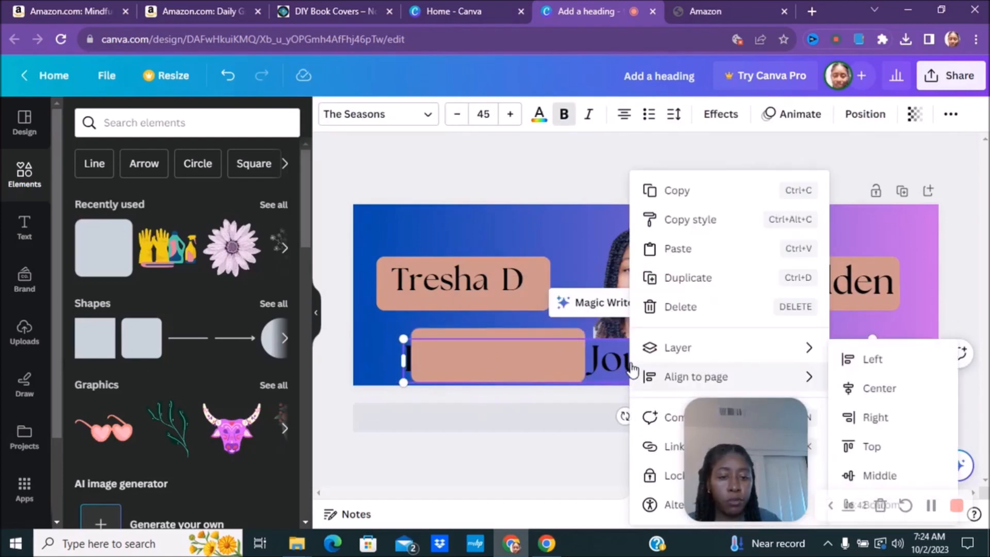
{"action": "mouse_move", "coordinate": [681, 357]}
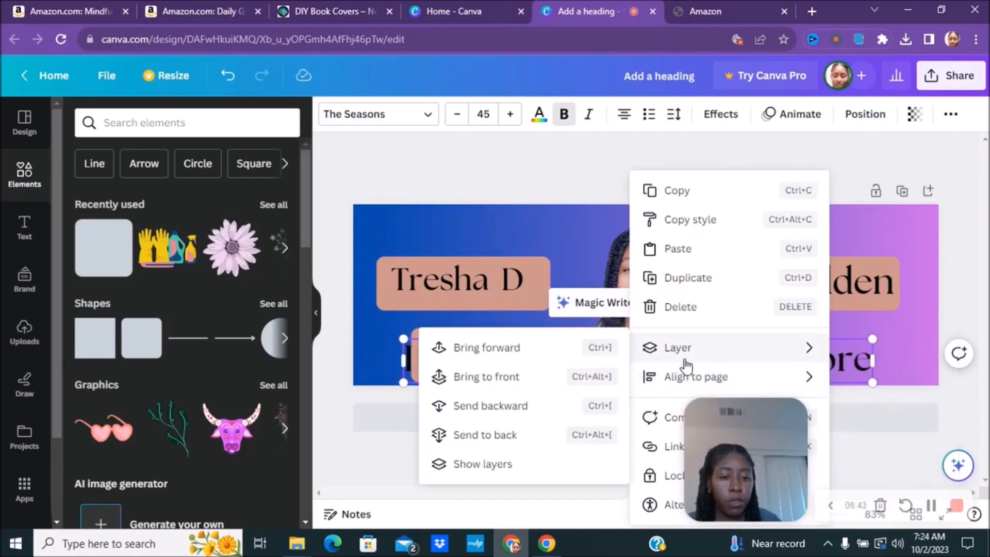
{"action": "left_click", "coordinate": [501, 376]}
{"action": "left_click", "coordinate": [555, 337]}
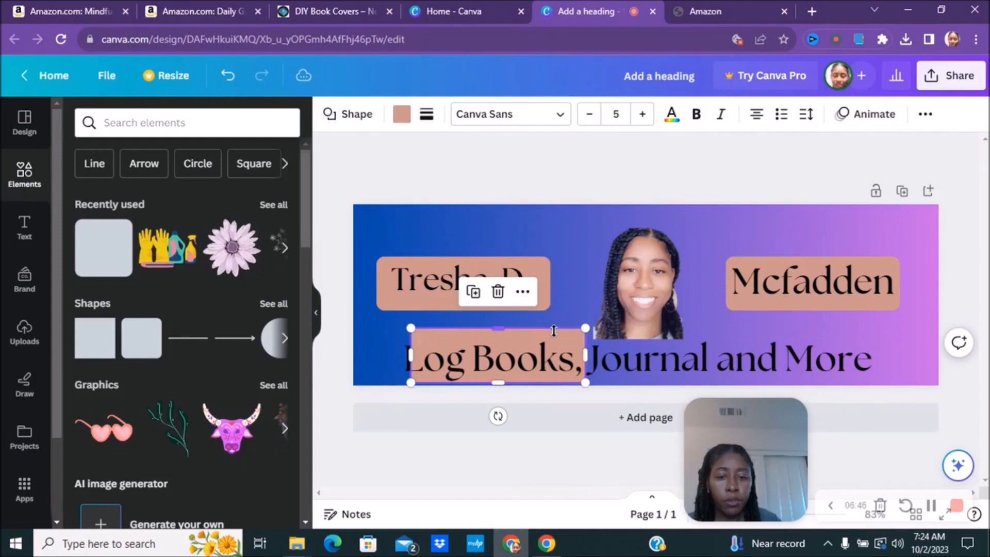
{"action": "left_click_drag", "start_coordinate": [585, 355], "coordinate": [888, 355]}
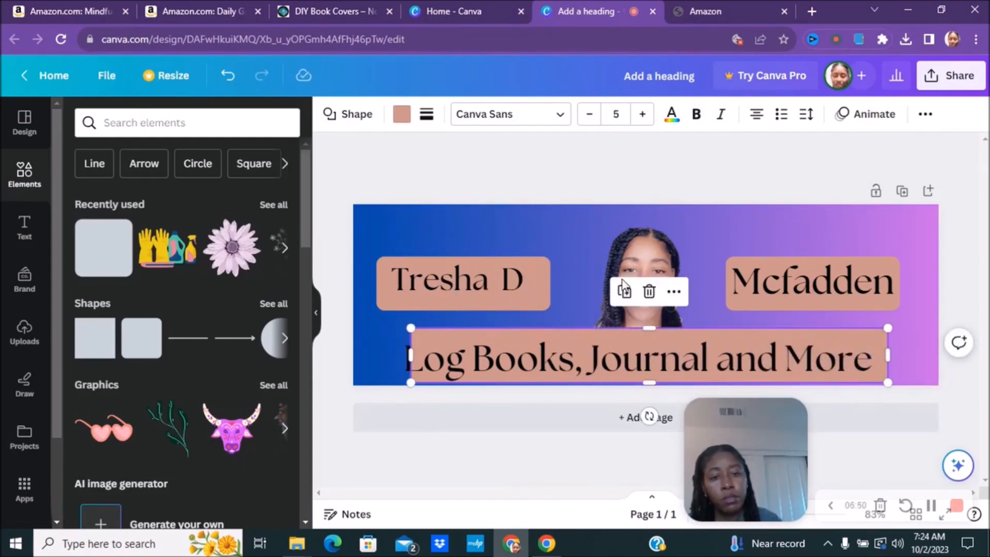
Raise the author photo above the tagline box and extend the box's left edge to the start of the tagline
{"action": "left_click_drag", "start_coordinate": [631, 260], "coordinate": [631, 248]}
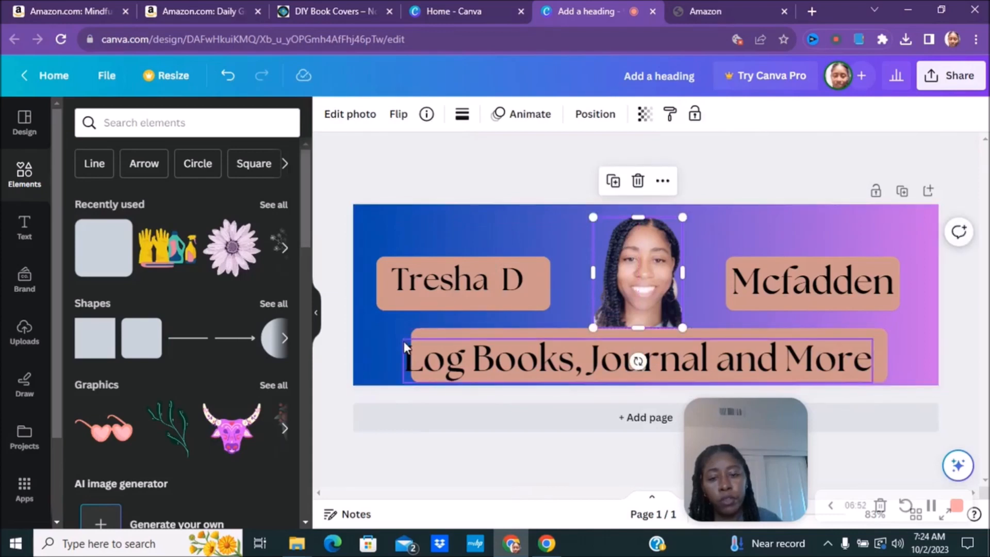
{"action": "left_click", "coordinate": [438, 331]}
{"action": "left_click_drag", "start_coordinate": [416, 351], "coordinate": [409, 353]}
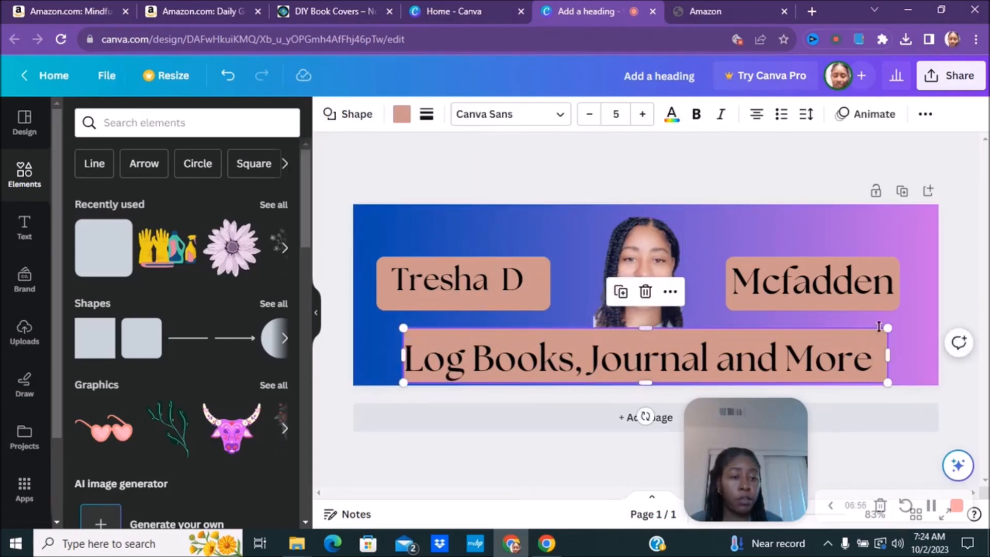
{"action": "left_click", "coordinate": [920, 318]}
{"action": "left_click_drag", "start_coordinate": [634, 281], "coordinate": [633, 278]}
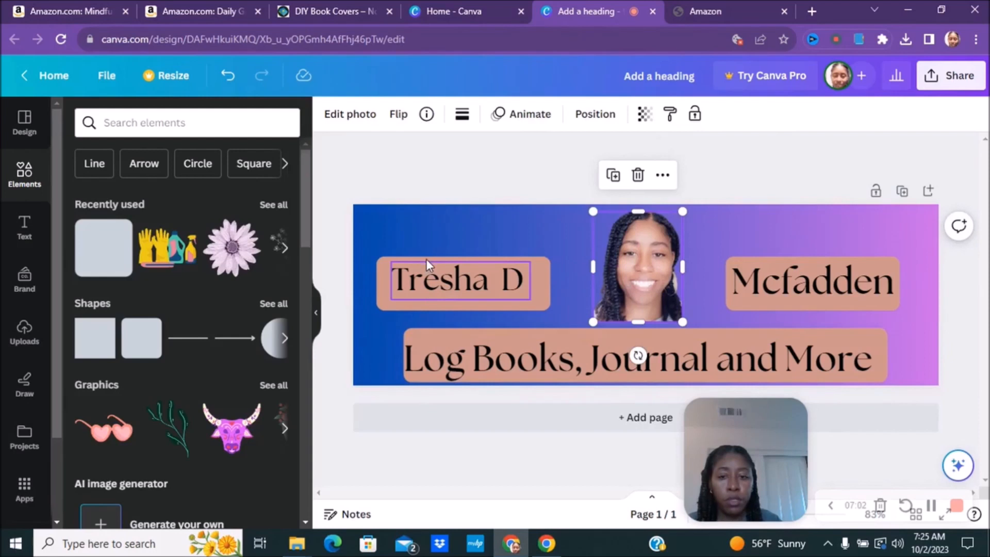
Move the first-name rounded box up and recentre the first-name heading within it
{"action": "left_click", "coordinate": [824, 248]}
{"action": "left_click_drag", "start_coordinate": [534, 287], "coordinate": [534, 276]}
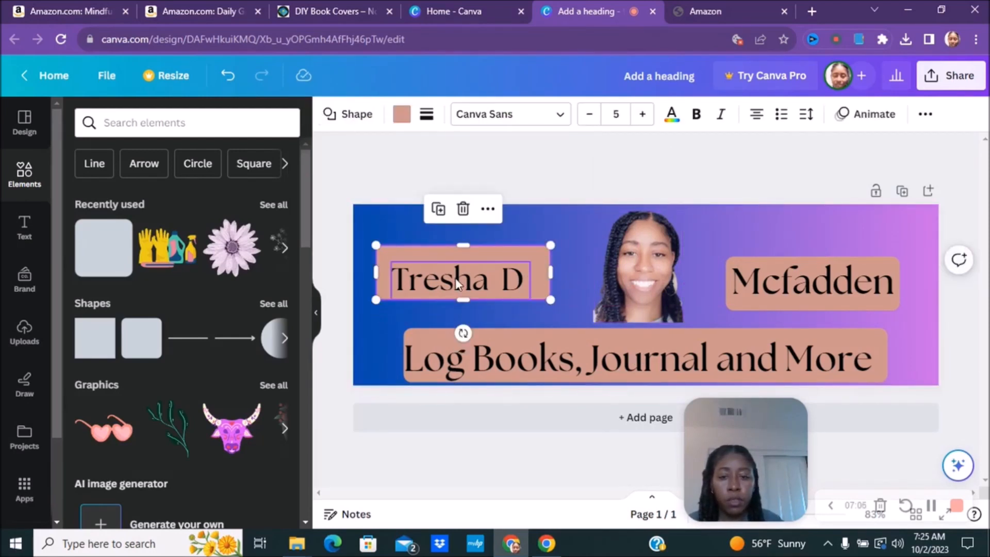
{"action": "left_click_drag", "start_coordinate": [456, 284], "coordinate": [455, 278]}
Raise the rounded box behind the last-name heading so the text sits vertically centred in it
{"action": "left_click", "coordinate": [776, 258]}
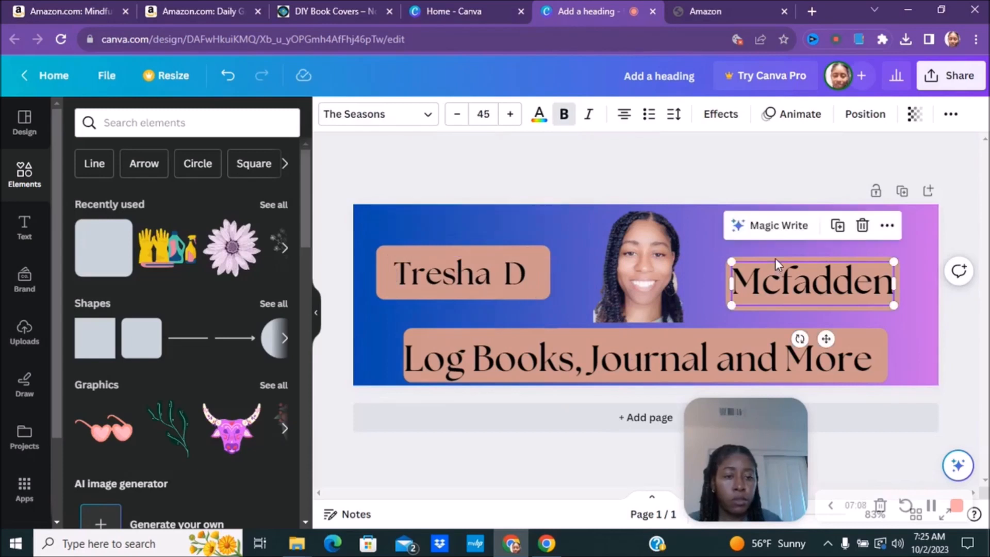
{"action": "left_click", "coordinate": [898, 322]}
{"action": "left_click", "coordinate": [853, 308]}
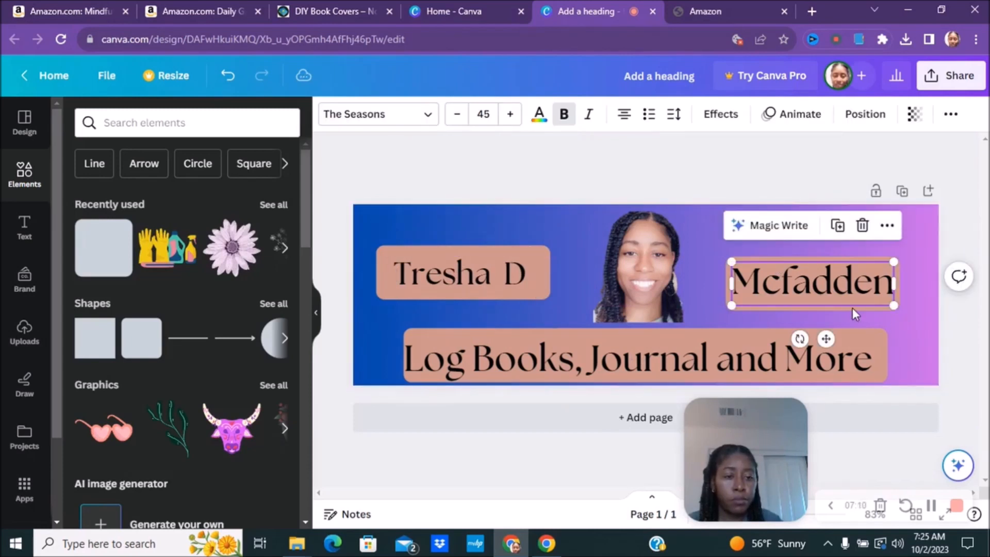
{"action": "mouse_move", "coordinate": [850, 311]}
{"action": "left_mouse_down"}
{"action": "mouse_move", "coordinate": [851, 284]}
{"action": "mouse_move", "coordinate": [850, 296]}
{"action": "left_mouse_up"}
{"action": "left_click", "coordinate": [900, 337]}
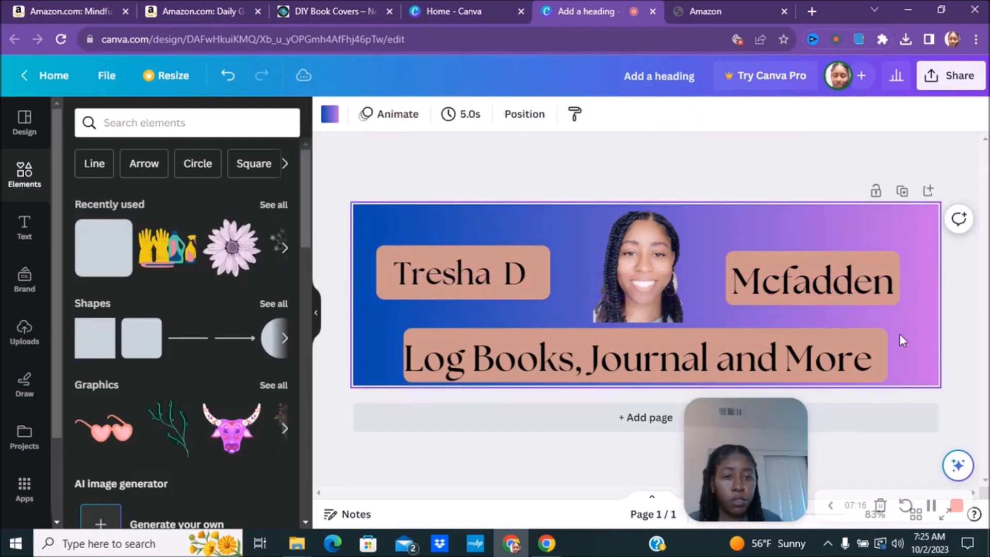
{"action": "left_click", "coordinate": [521, 115]}
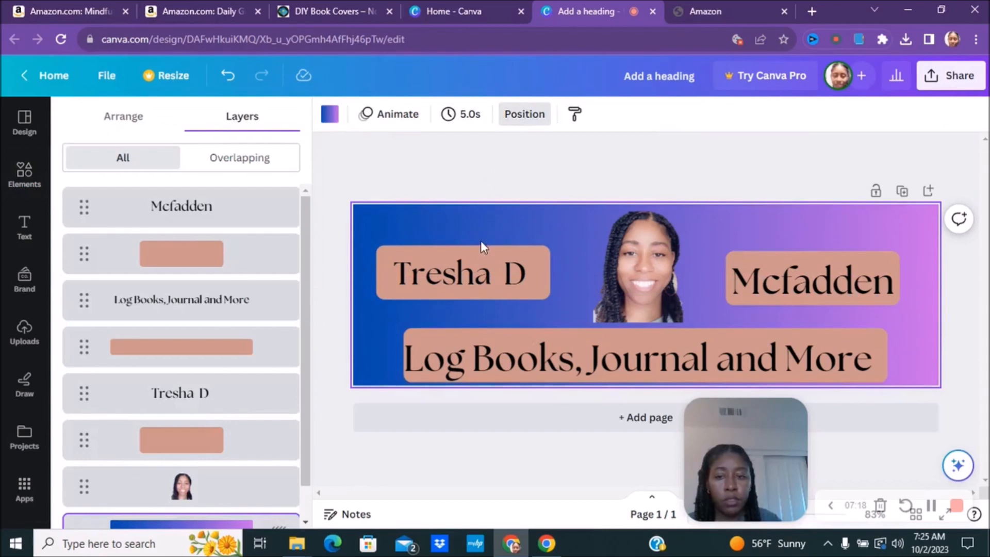
{"action": "left_click", "coordinate": [480, 256]}
{"action": "left_click", "coordinate": [237, 265]}
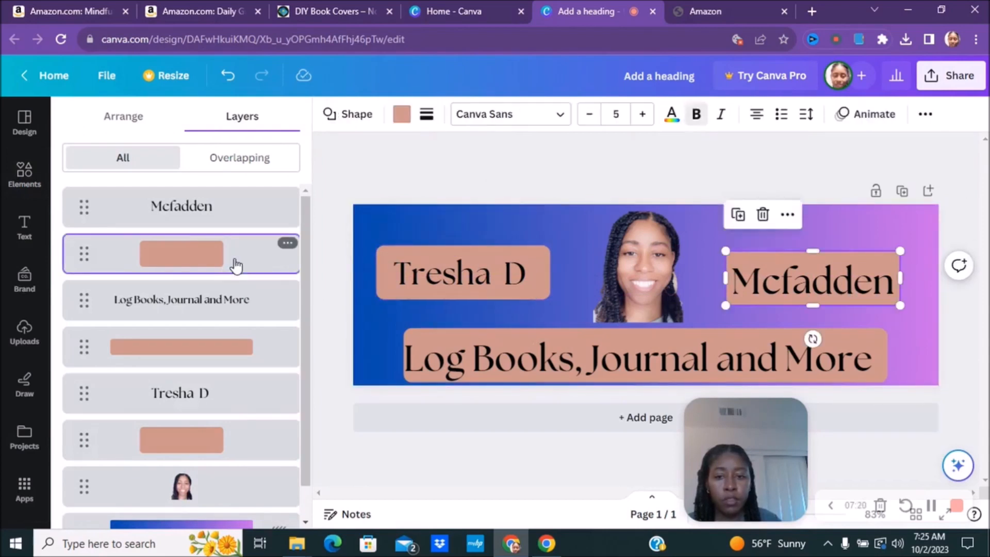
{"action": "left_click", "coordinate": [549, 243]}
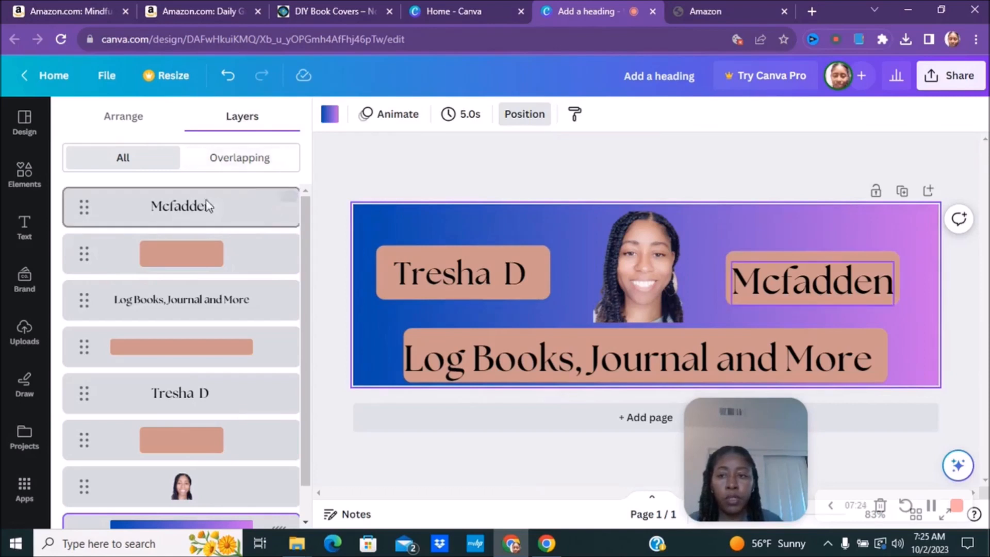
{"action": "left_click", "coordinate": [346, 170]}
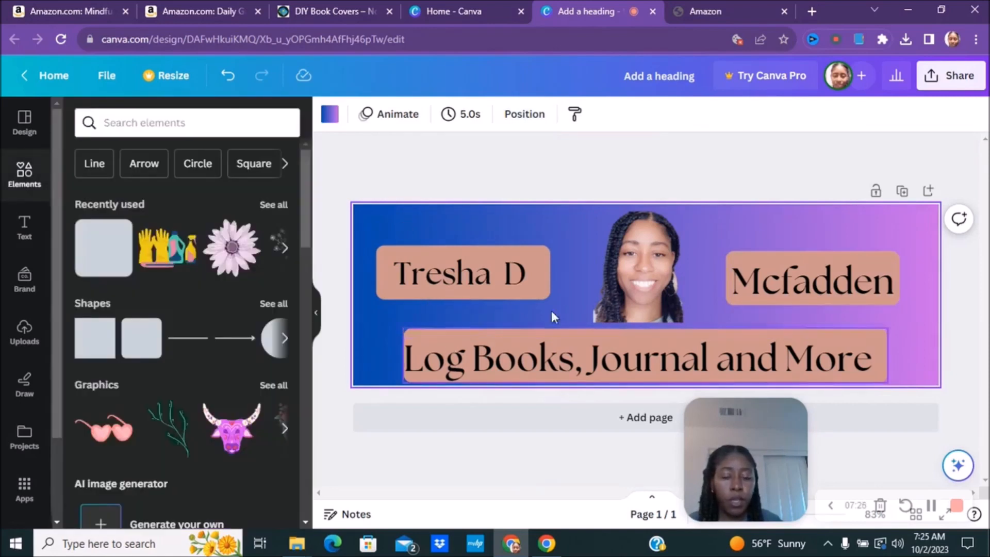
Move the tagline up to the vertical centre of its rounded box and add a second page to the design
{"action": "left_click_drag", "start_coordinate": [500, 367], "coordinate": [503, 357]}
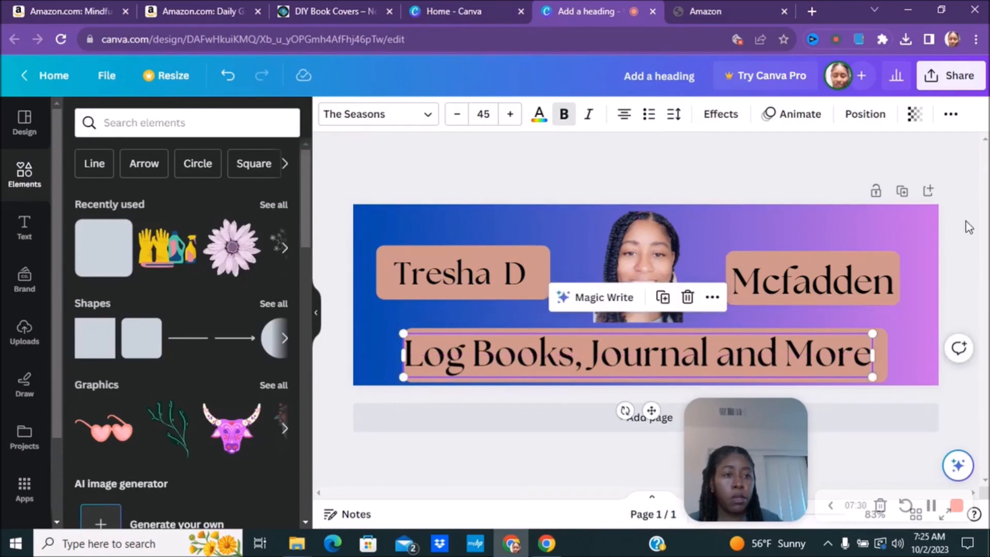
{"action": "left_click", "coordinate": [593, 166]}
{"action": "left_click", "coordinate": [928, 191]}
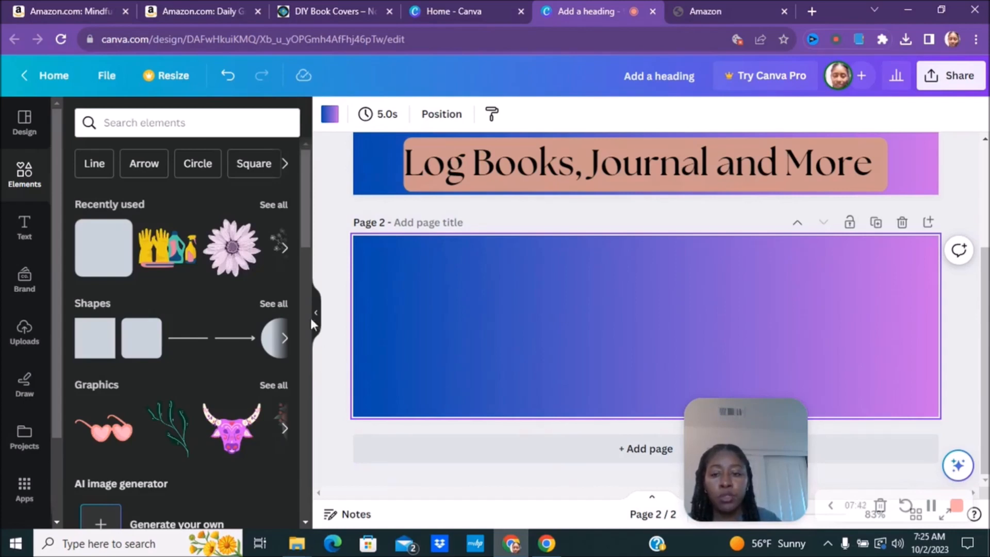
{"action": "scroll", "coordinate": [309, 226], "scroll_direction": "down", "scroll_amount": 3}
{"action": "scroll", "coordinate": [309, 226], "scroll_direction": "up", "scroll_amount": 3}
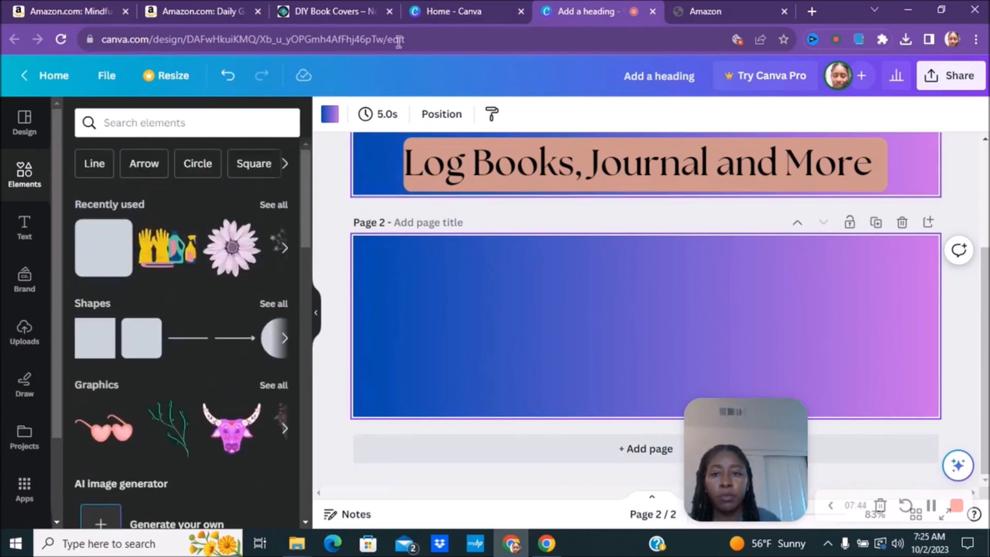
Switch to the DIY Book Covers website and open its free 3D book mockups tool
{"action": "mouse_move", "coordinate": [317, 14]}
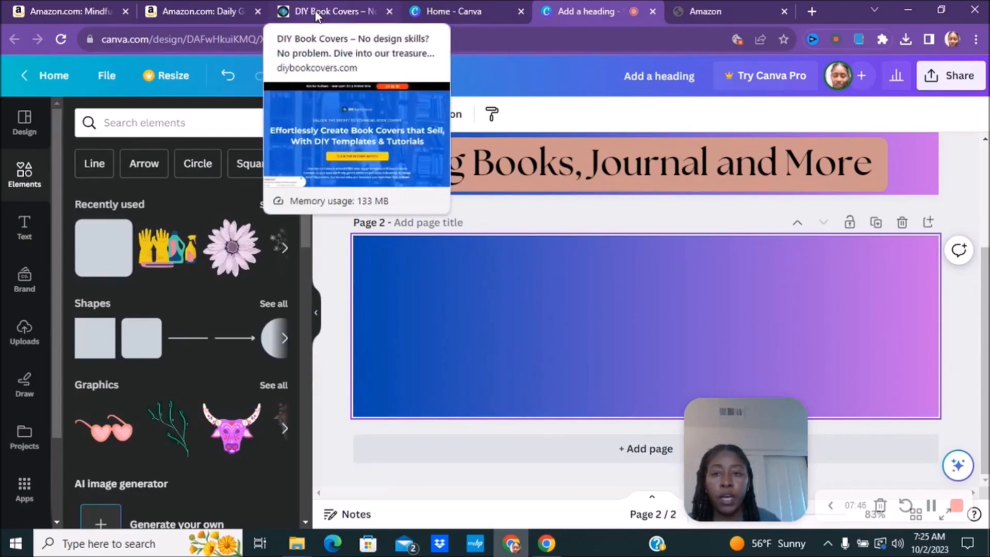
{"action": "left_click", "coordinate": [317, 15]}
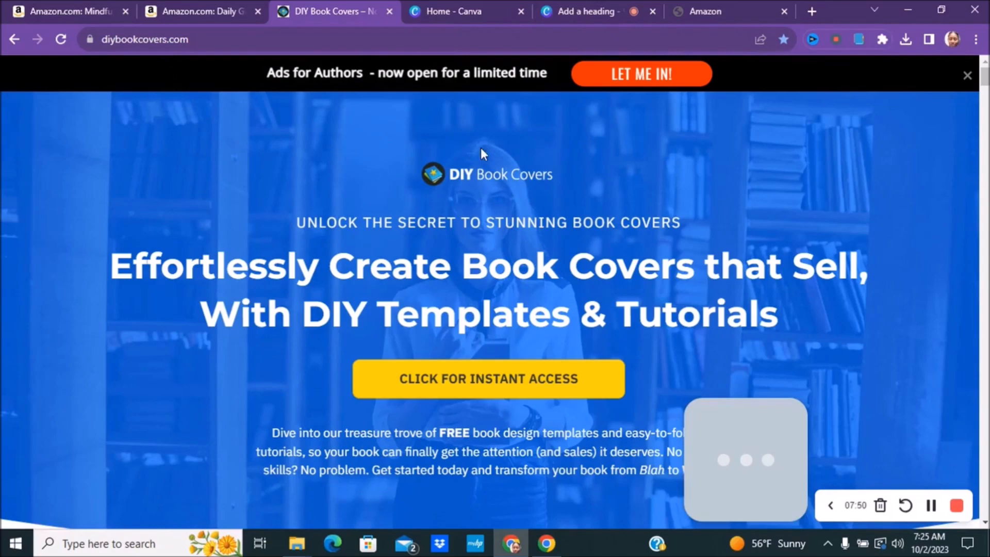
{"action": "scroll", "coordinate": [768, 264], "scroll_direction": "down", "scroll_amount": 5}
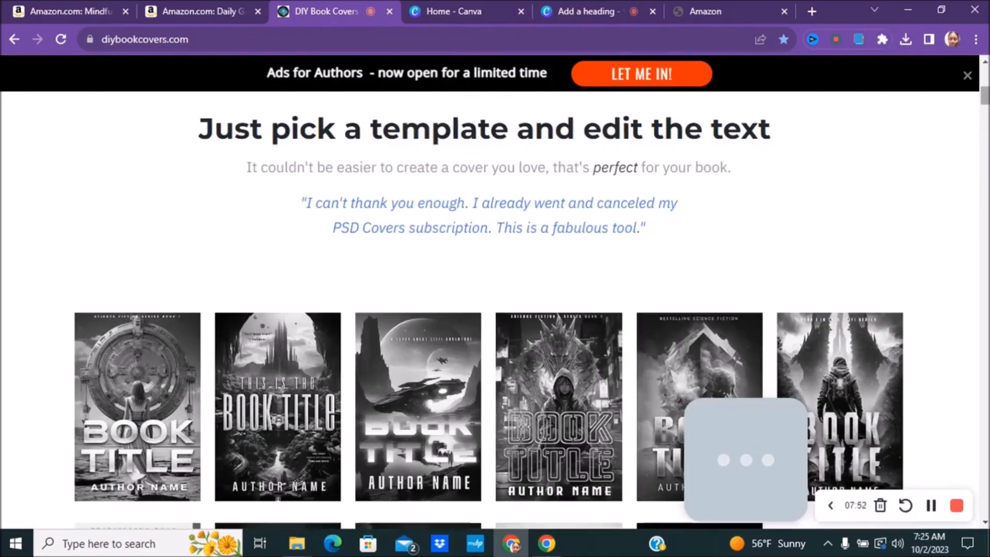
{"action": "scroll", "coordinate": [769, 264], "scroll_direction": "down", "scroll_amount": 5}
{"action": "scroll", "coordinate": [495, 310], "scroll_direction": "down", "scroll_amount": 10}
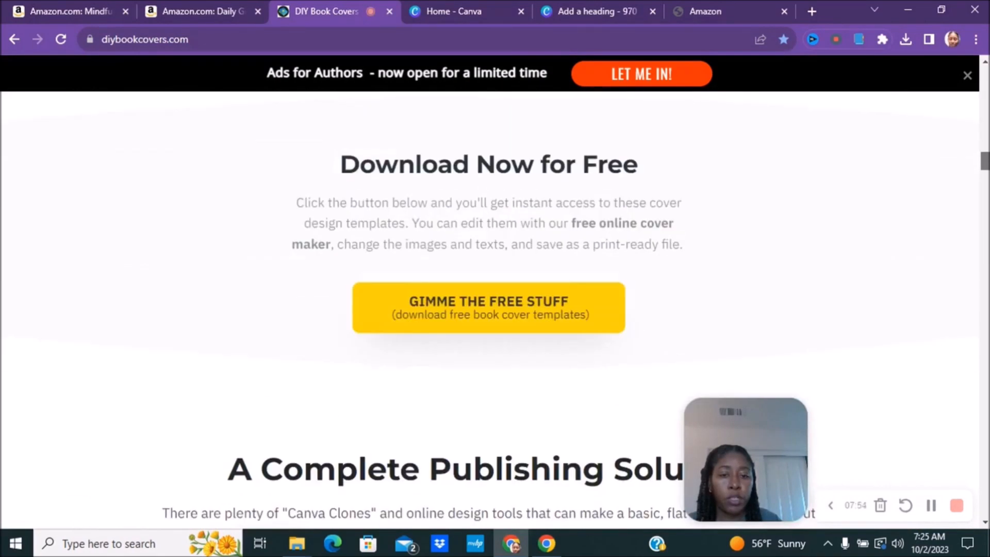
{"action": "scroll", "coordinate": [495, 309], "scroll_direction": "down", "scroll_amount": 10}
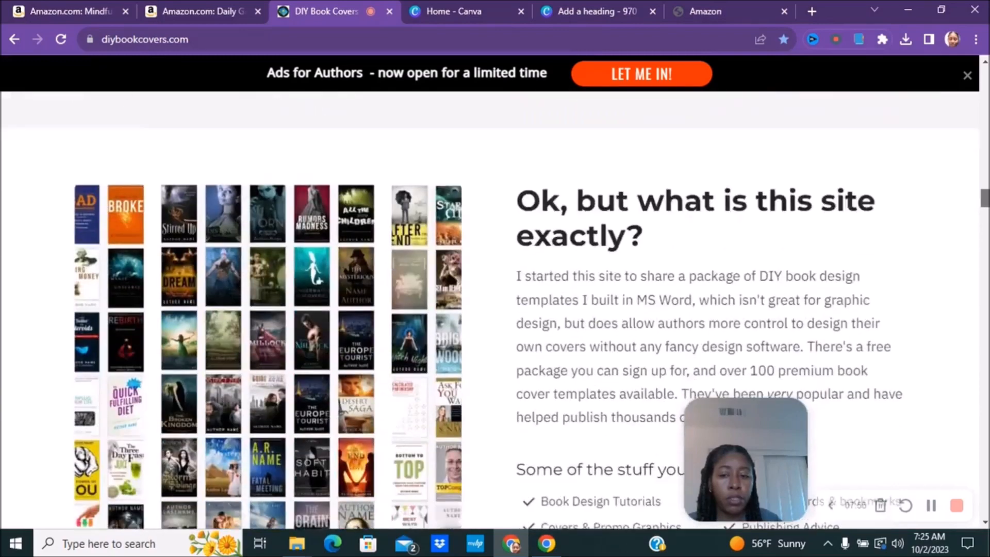
{"action": "scroll", "coordinate": [495, 309], "scroll_direction": "down", "scroll_amount": 3}
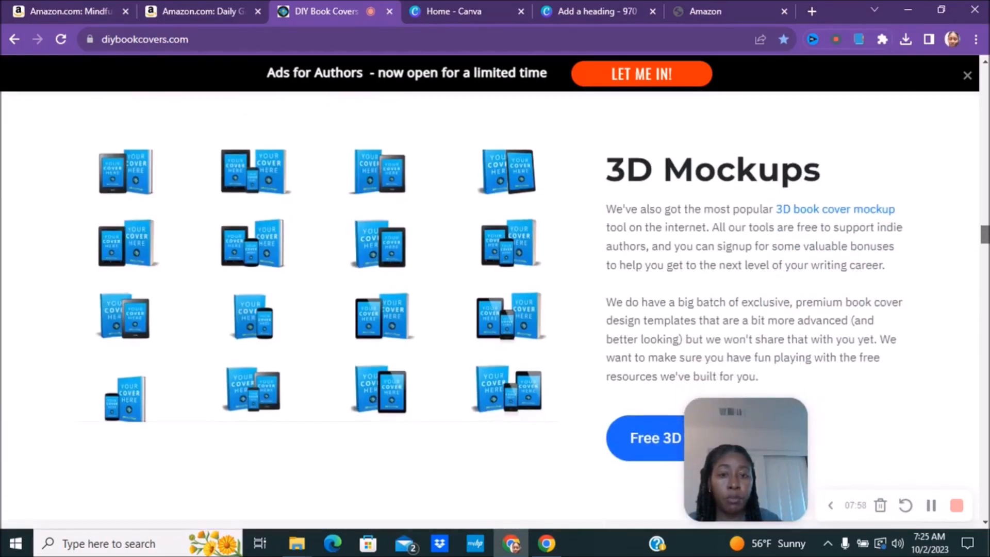
{"action": "scroll", "coordinate": [870, 336], "scroll_direction": "down", "scroll_amount": 1}
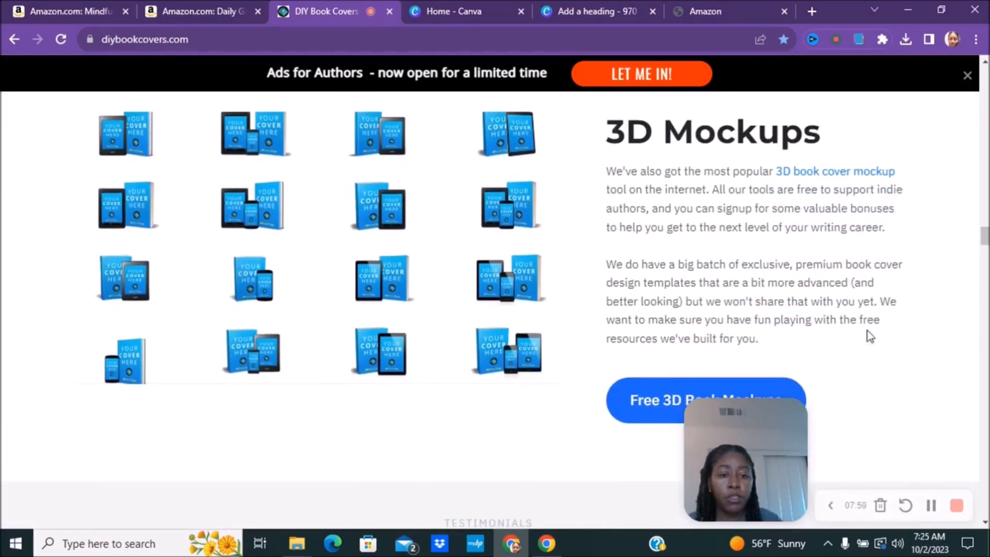
{"action": "left_click", "coordinate": [642, 417]}
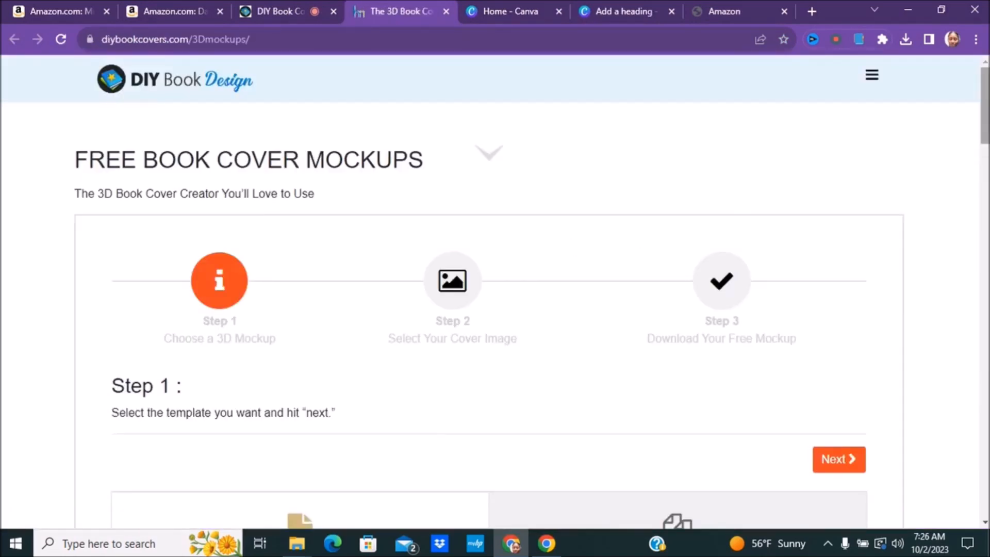
Choose the fourth book template in the first row of single mockups and continue to the cover image stage
{"action": "scroll", "coordinate": [948, 151], "scroll_direction": "down", "scroll_amount": 4}
{"action": "scroll", "coordinate": [169, 161], "scroll_direction": "down", "scroll_amount": 6}
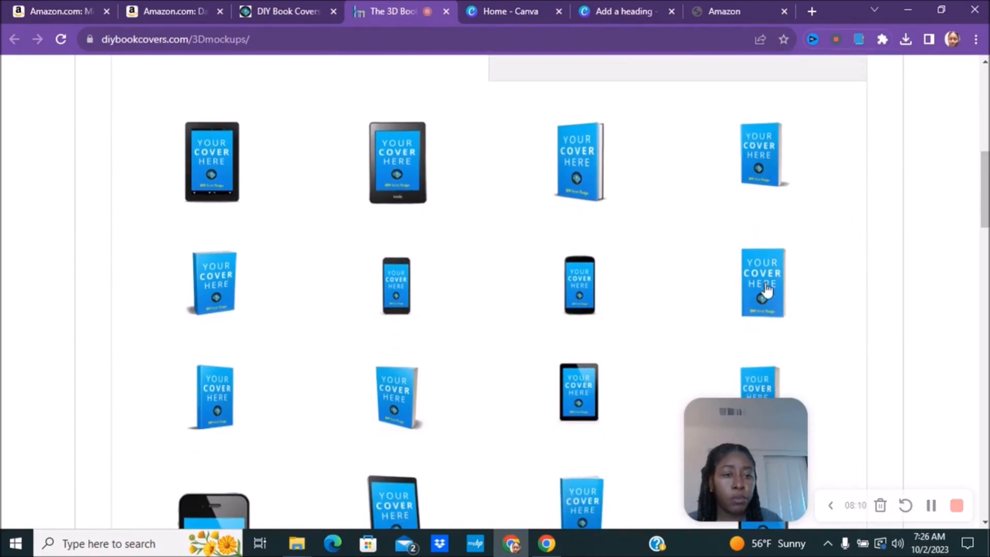
{"action": "scroll", "coordinate": [644, 272], "scroll_direction": "down", "scroll_amount": 5}
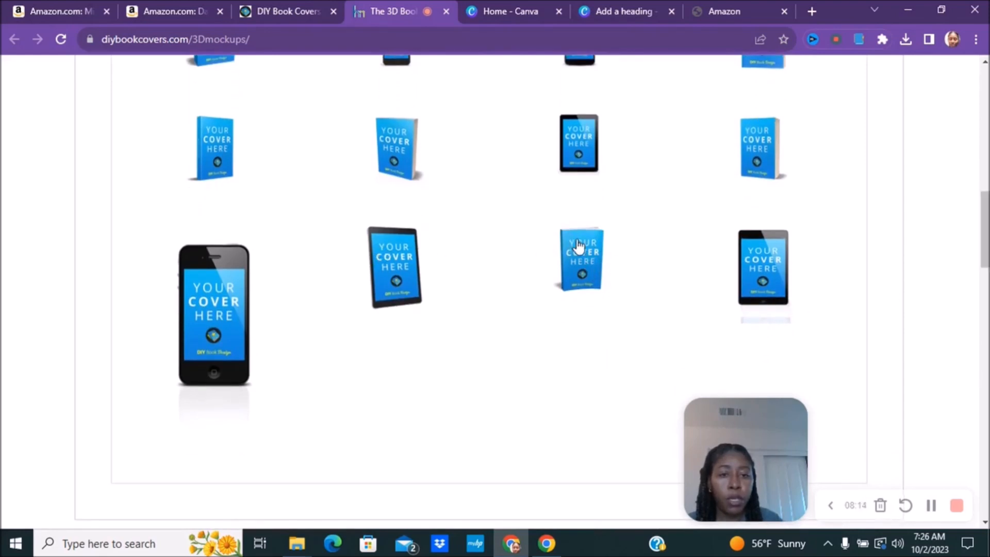
{"action": "left_click_drag", "start_coordinate": [983, 254], "coordinate": [979, 201]}
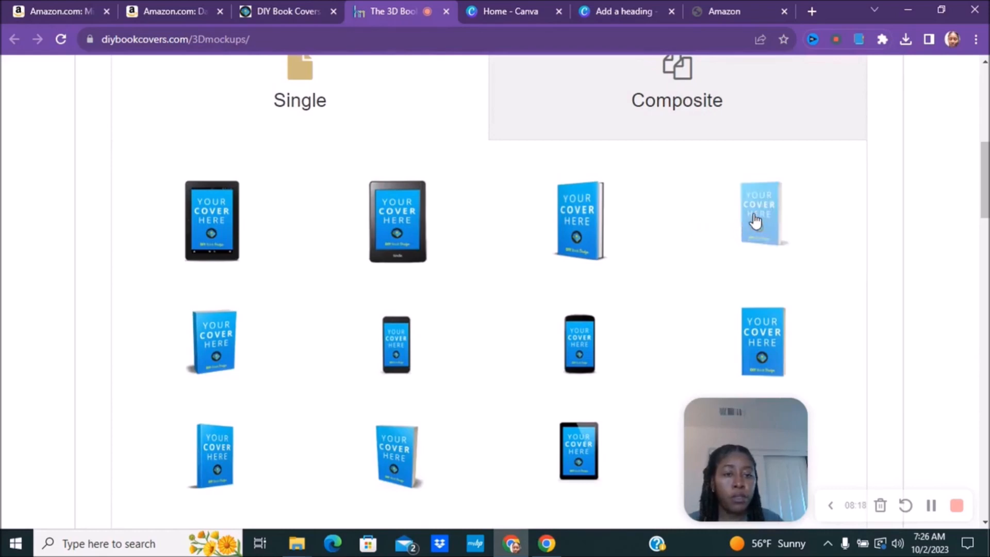
{"action": "left_click_drag", "start_coordinate": [983, 201], "coordinate": [983, 171]}
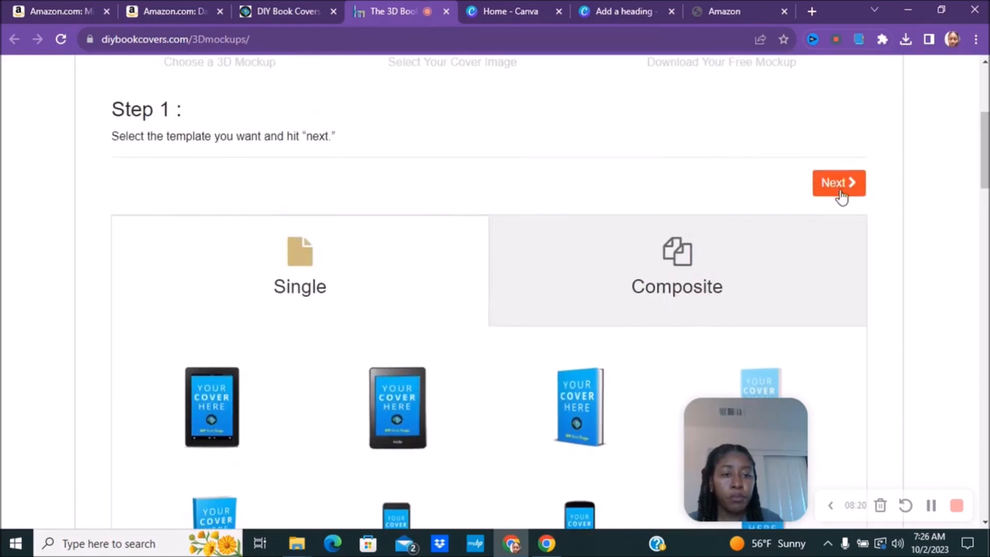
{"action": "left_click", "coordinate": [835, 191]}
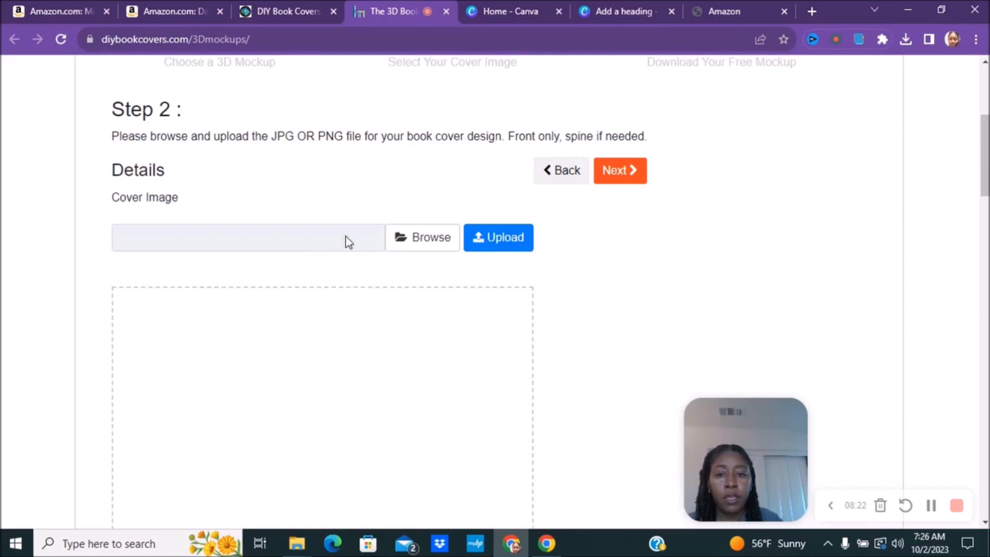
Select chorelist from the Downloads folder and upload it as the mockup's cover image
{"action": "left_click", "coordinate": [412, 242]}
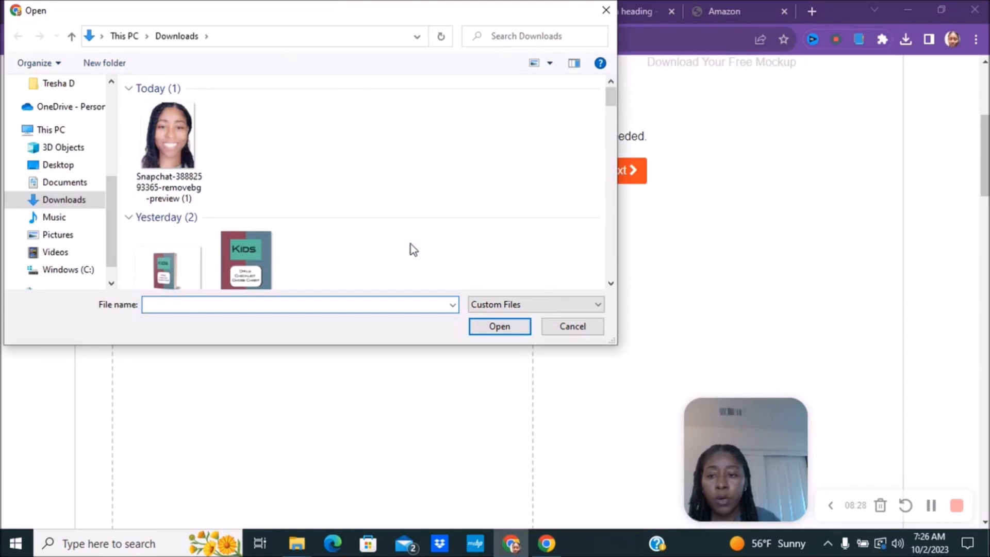
{"action": "scroll", "coordinate": [317, 256], "scroll_direction": "down", "scroll_amount": 1}
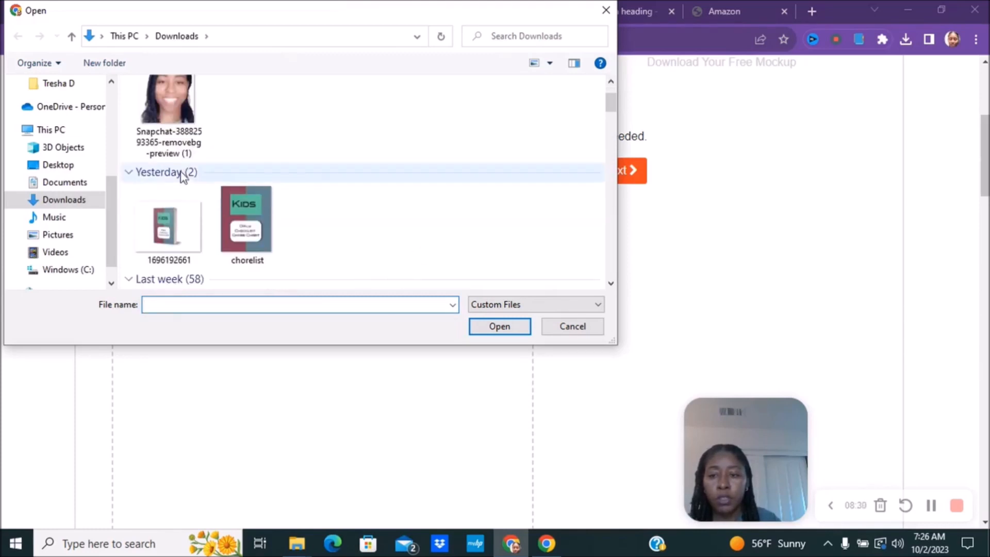
{"action": "left_click", "coordinate": [246, 220]}
{"action": "left_click", "coordinate": [496, 330]}
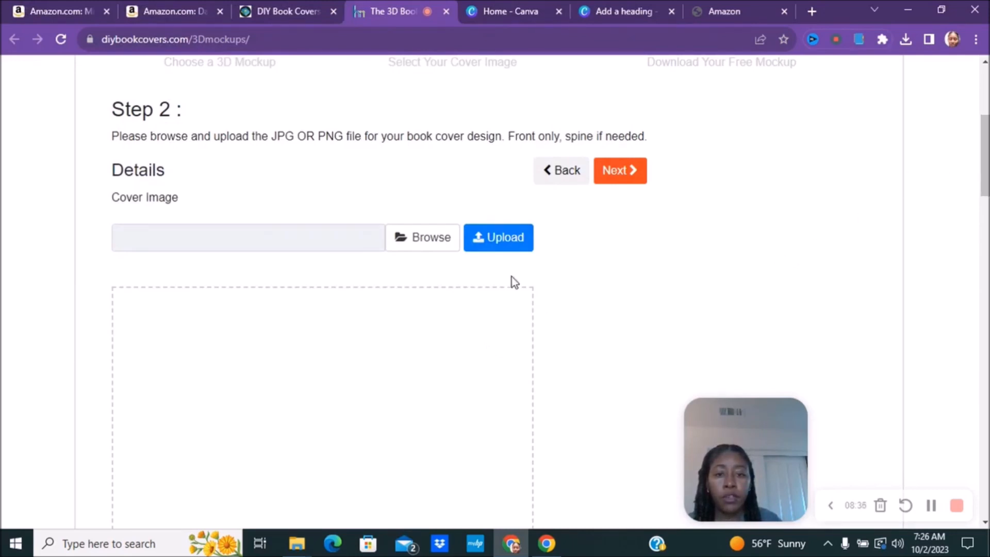
{"action": "left_click", "coordinate": [506, 242]}
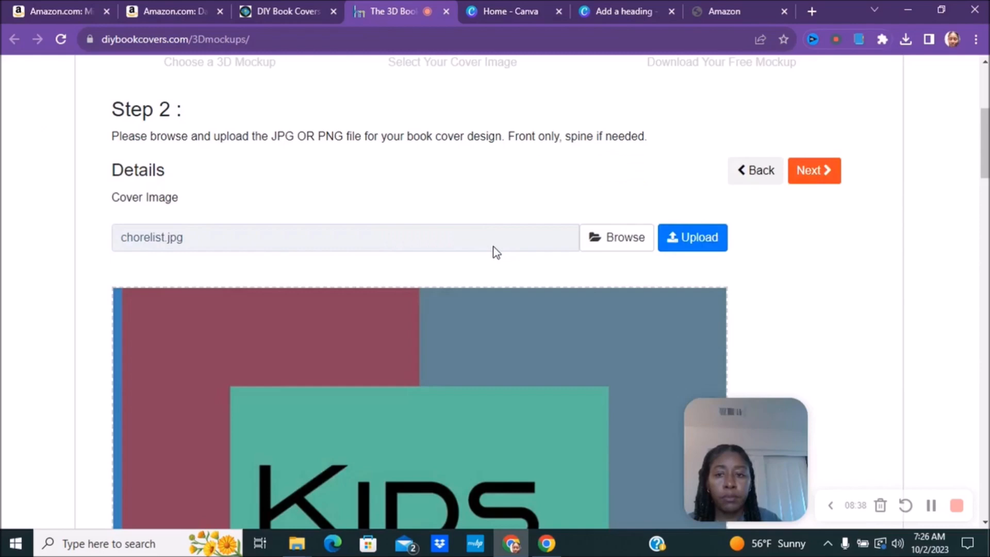
Continue to the download stage of the mockup tool and download the 3D book mockup as a PNG
{"action": "scroll", "coordinate": [860, 247], "scroll_direction": "down", "scroll_amount": 10}
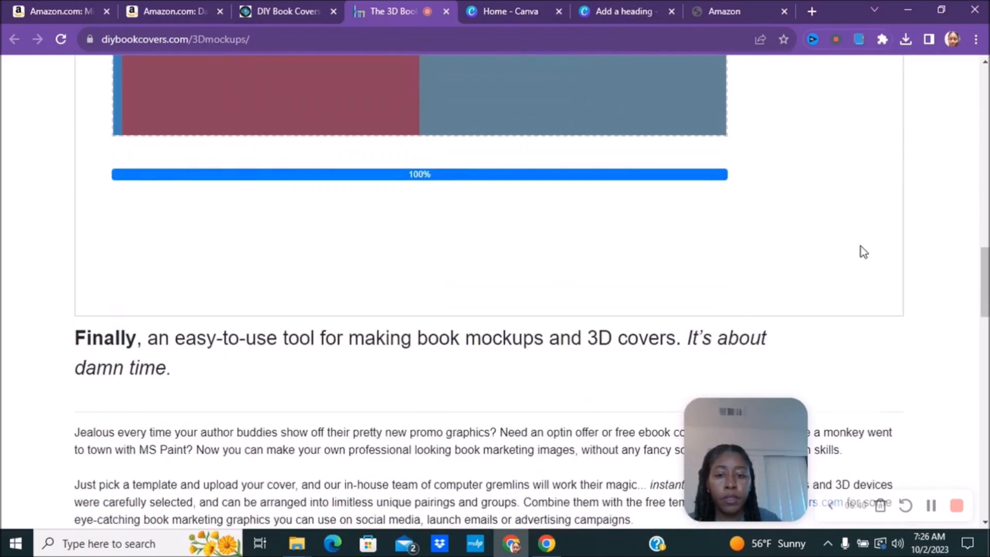
{"action": "scroll", "coordinate": [831, 252], "scroll_direction": "up", "scroll_amount": 10}
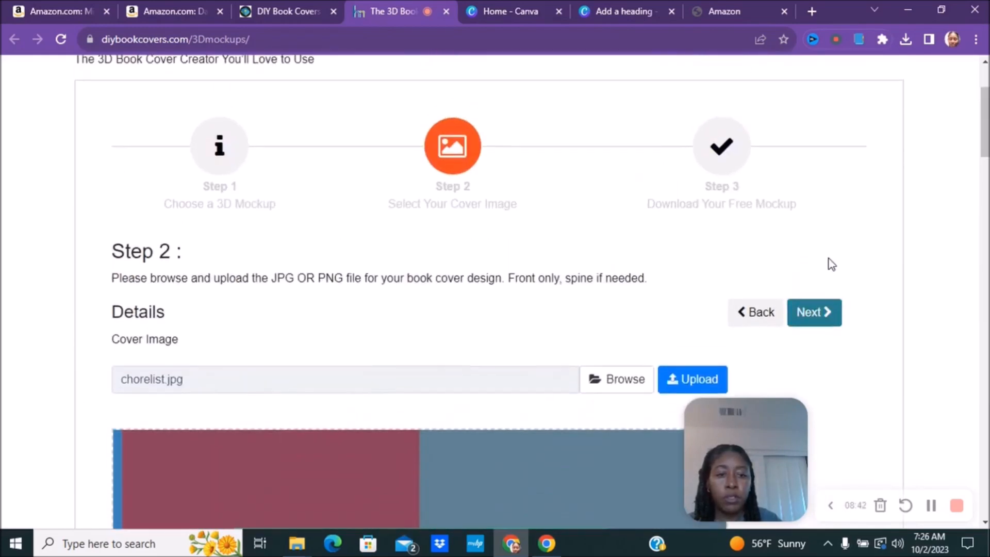
{"action": "left_click", "coordinate": [818, 315]}
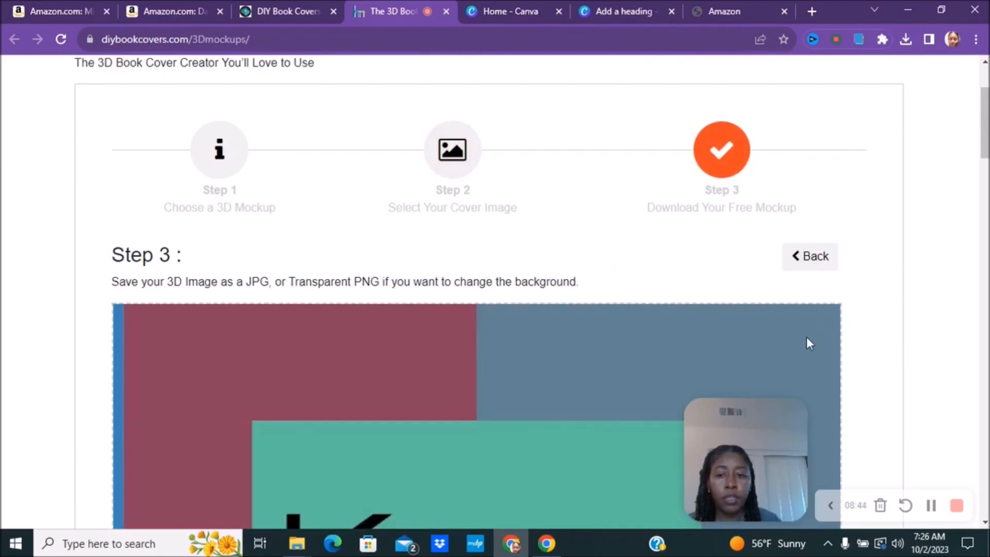
{"action": "scroll", "coordinate": [442, 319], "scroll_direction": "down", "scroll_amount": 20}
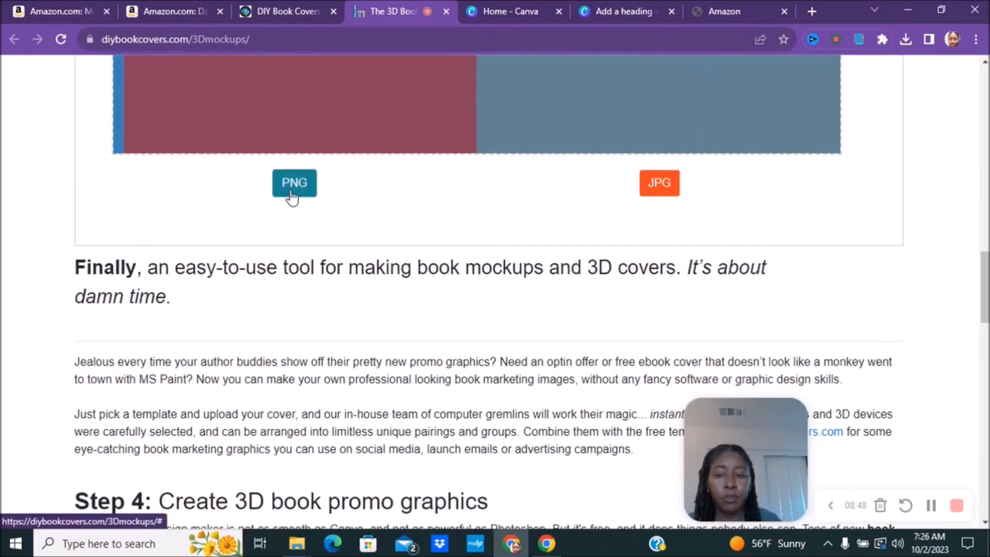
{"action": "left_click", "coordinate": [291, 190]}
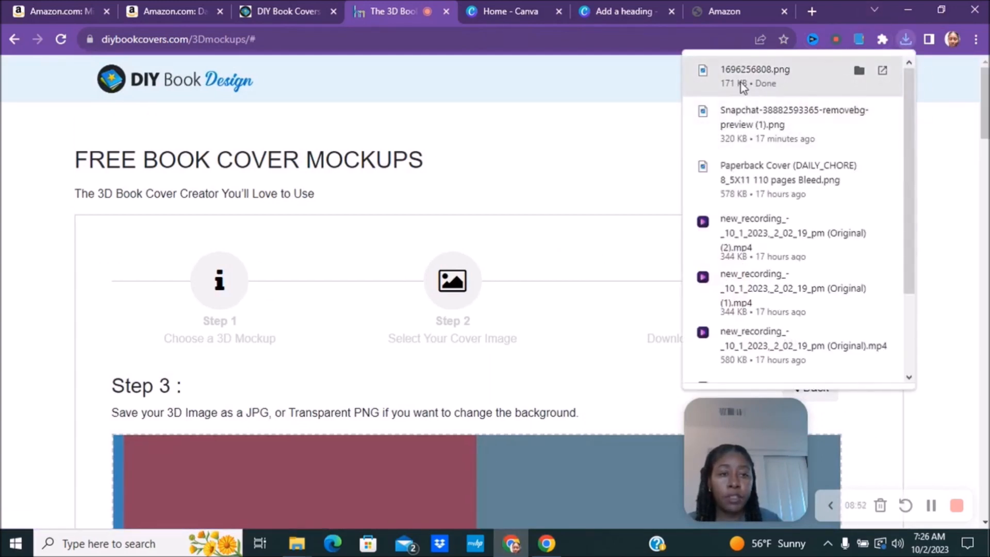
Switch to the Canva banner design and place the uploaded Kids chore chart book mockup on page 2
{"action": "left_click", "coordinate": [506, 14]}
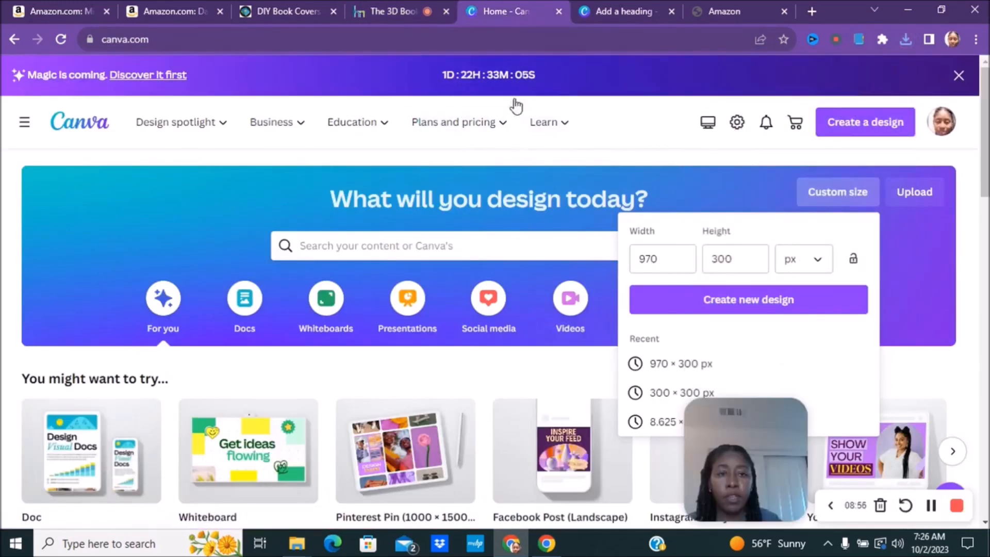
{"action": "left_click", "coordinate": [614, 10]}
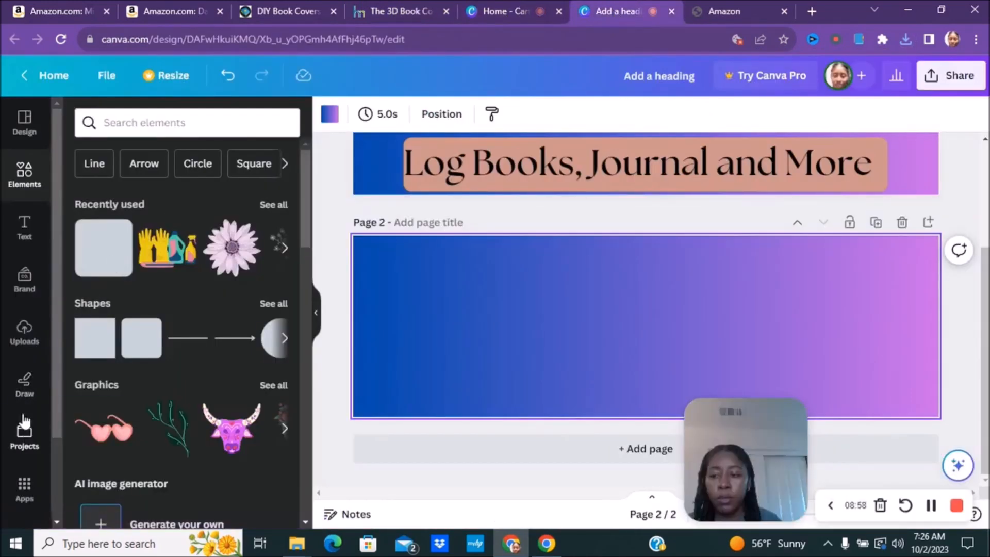
{"action": "left_click", "coordinate": [24, 330]}
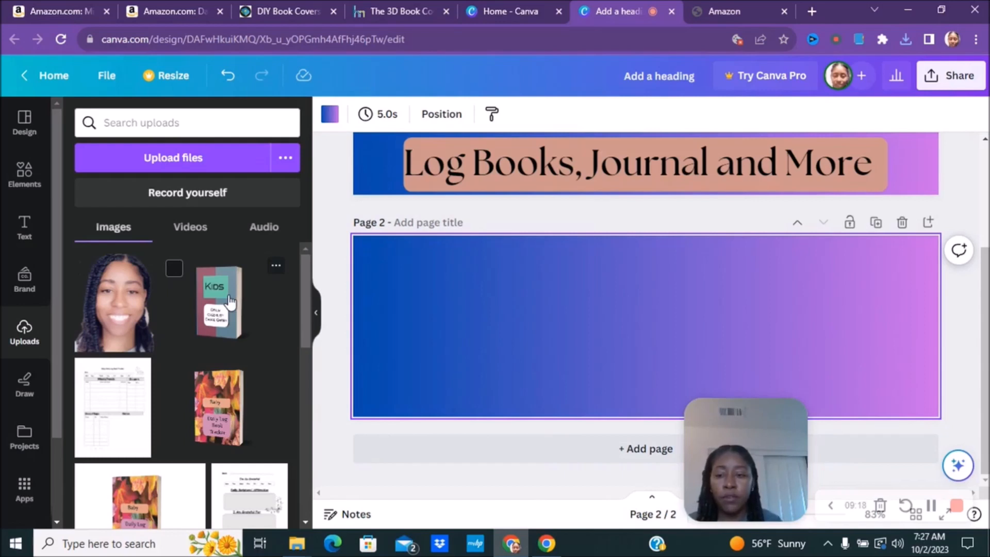
{"action": "left_click_drag", "start_coordinate": [235, 303], "coordinate": [504, 298]}
Enlarge the book mockup to slightly more than the banner's height and align it with page 2's left edge, vertically centred
{"action": "left_click_drag", "start_coordinate": [432, 380], "coordinate": [371, 426]}
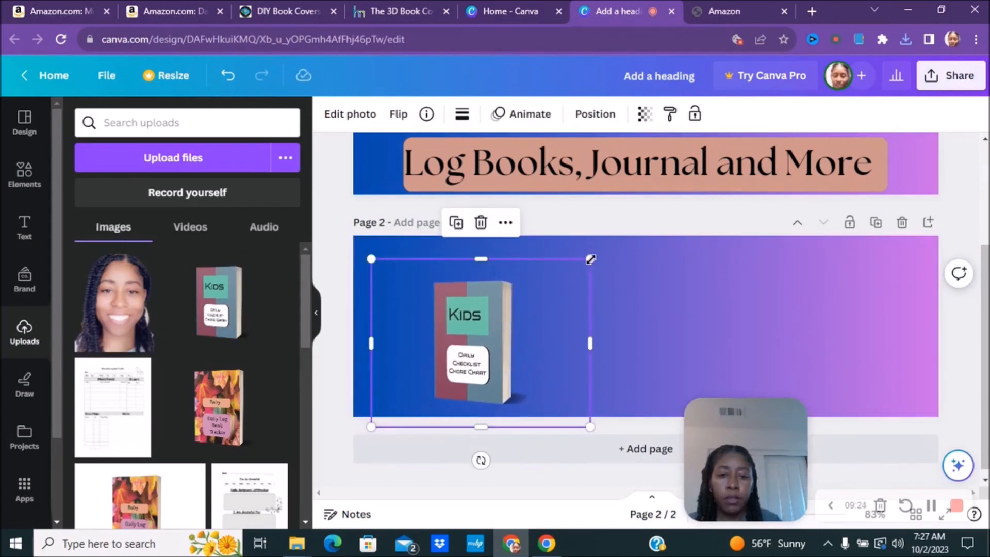
{"action": "left_click_drag", "start_coordinate": [593, 254], "coordinate": [628, 230]}
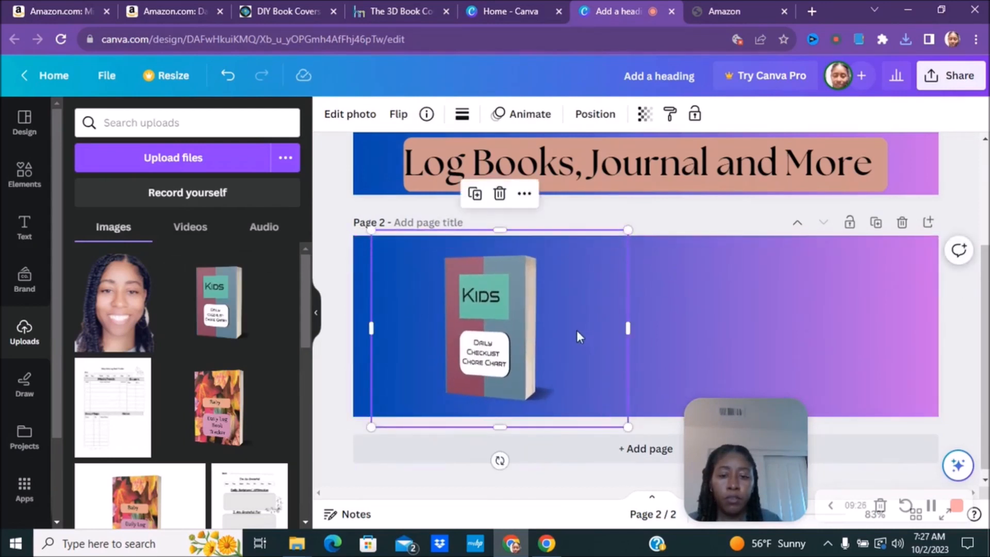
{"action": "left_click_drag", "start_coordinate": [509, 346], "coordinate": [491, 344]}
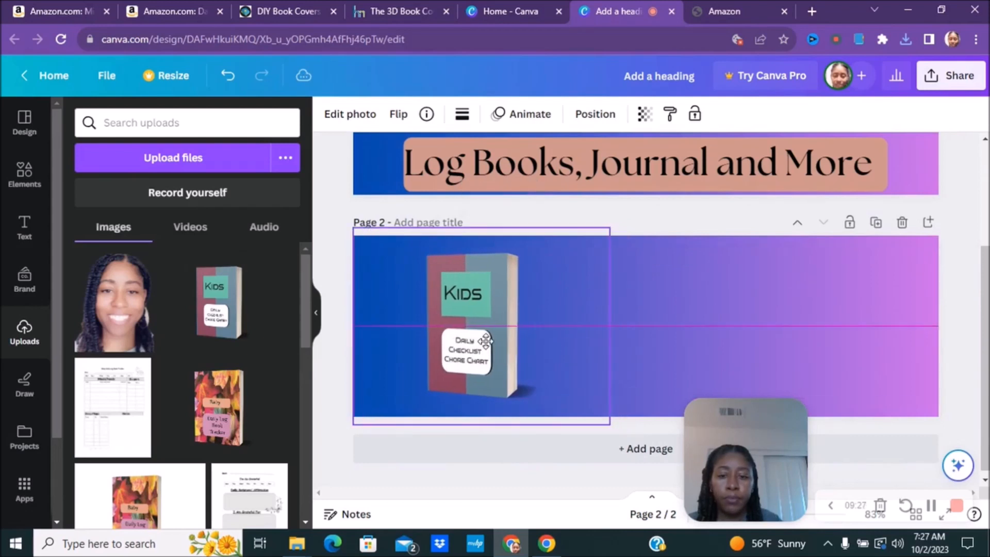
{"action": "left_click", "coordinate": [704, 344]}
Add a heading reading "Daily Checklist Chore Chart" to page 2 and move it clear of the book mockup
{"action": "left_click", "coordinate": [25, 226]}
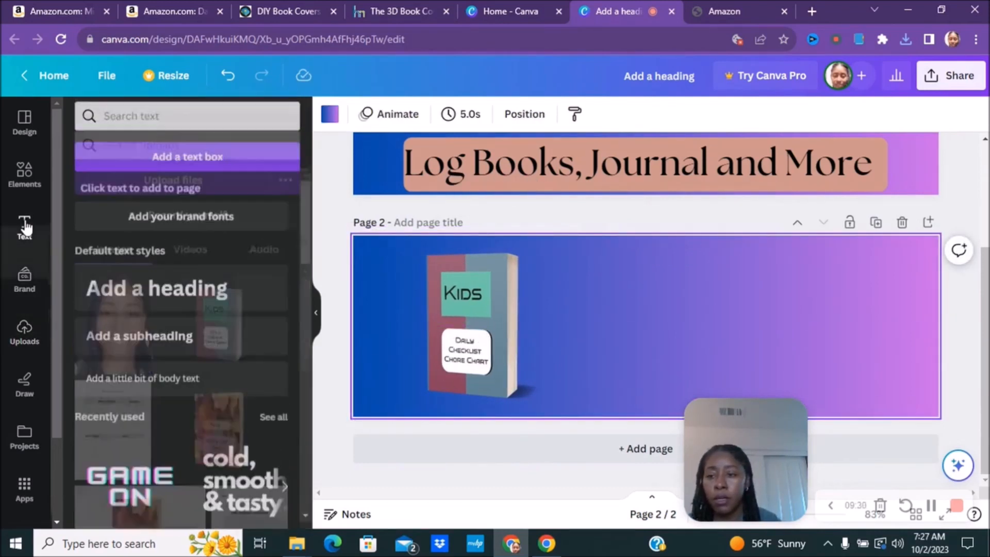
{"action": "left_click", "coordinate": [157, 300]}
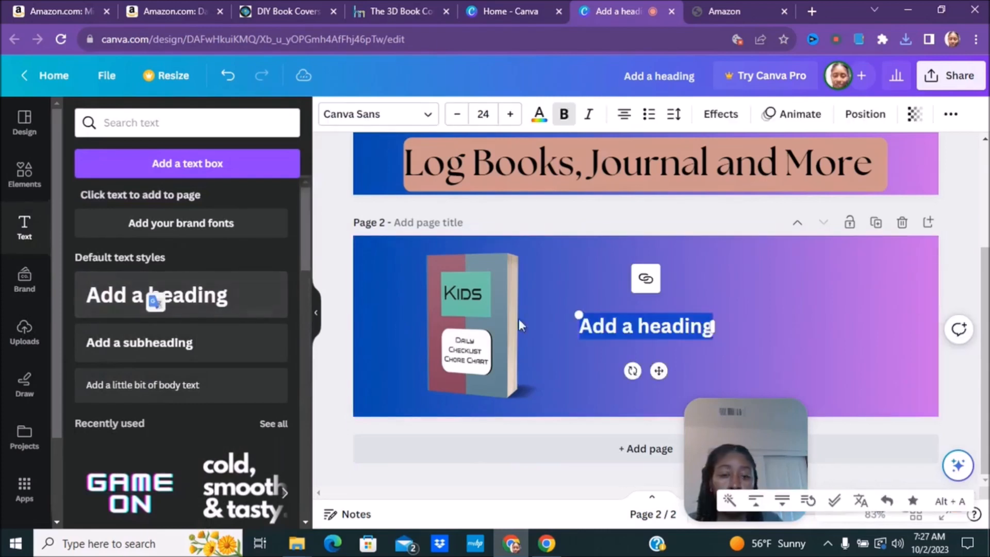
{"action": "double_click", "coordinate": [659, 326]}
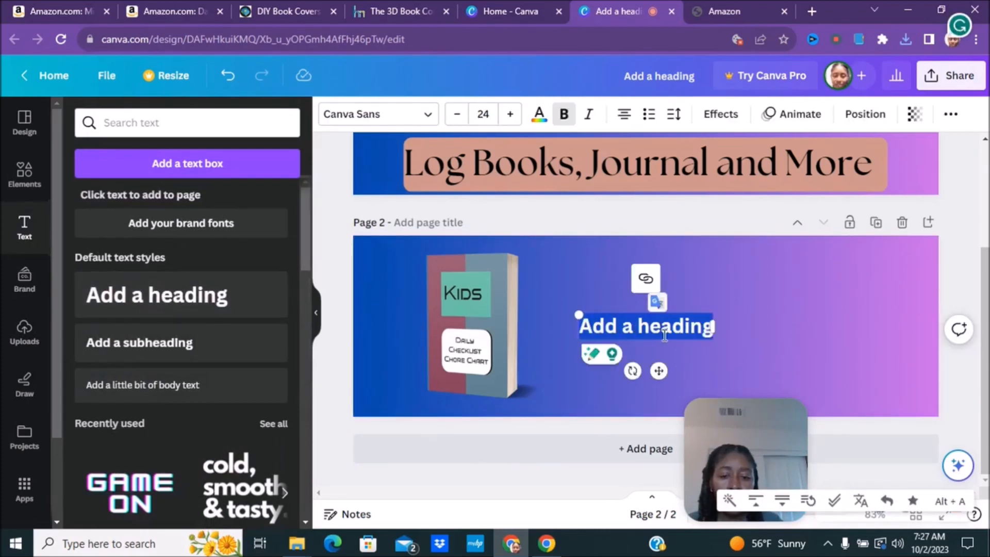
{"action": "triple_click", "coordinate": [665, 329]}
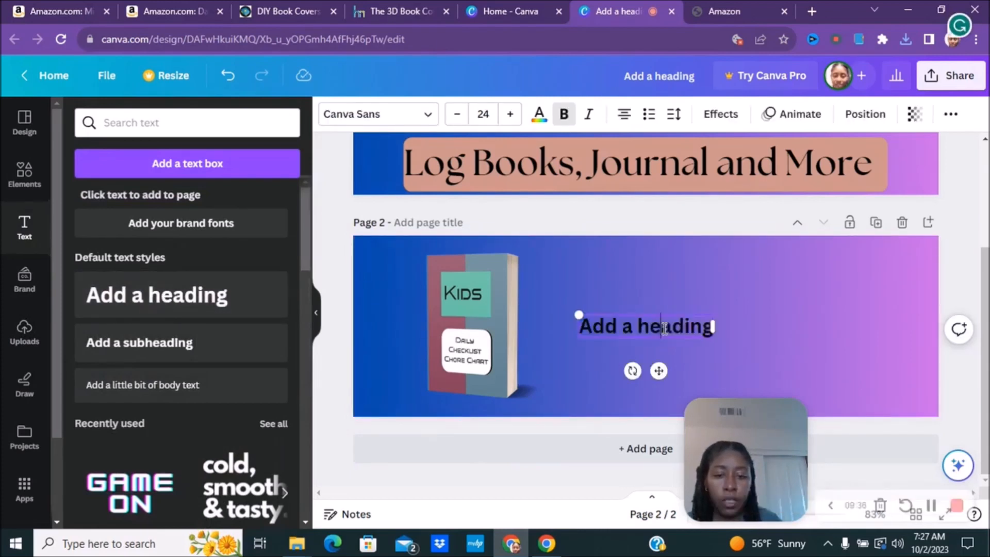
{"action": "type", "text": "Dail"}
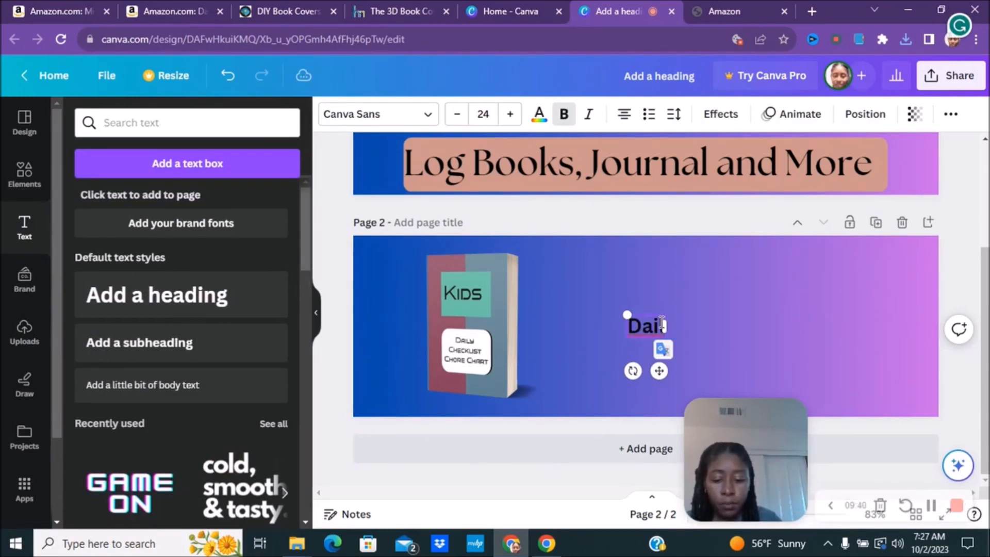
{"action": "type", "text": "y Chec"}
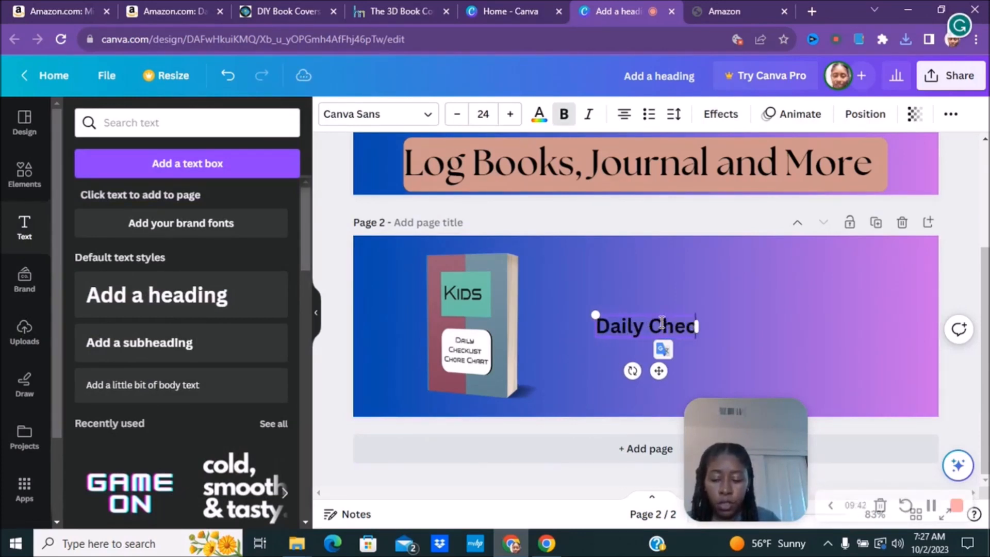
{"action": "type", "text": "klist"}
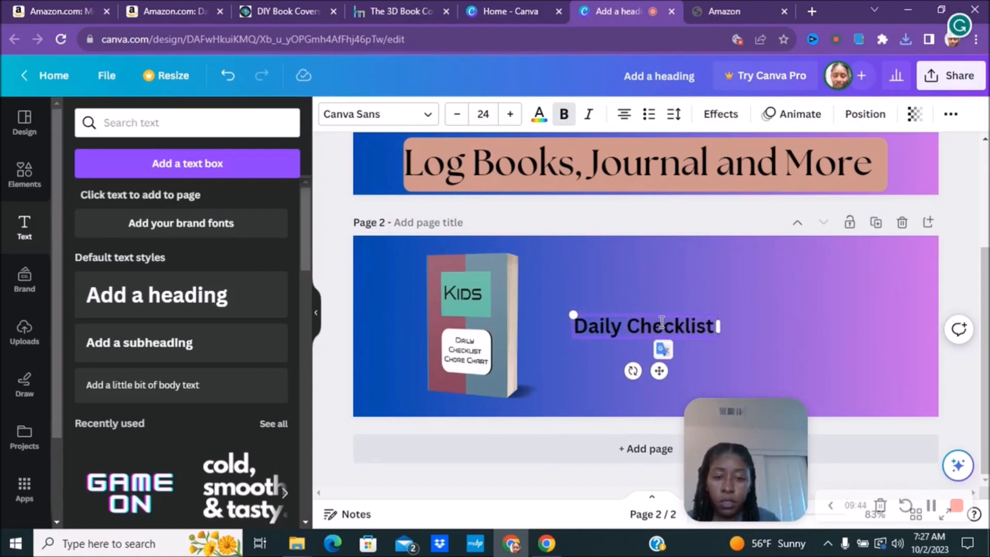
{"action": "type", "text": " Chore"}
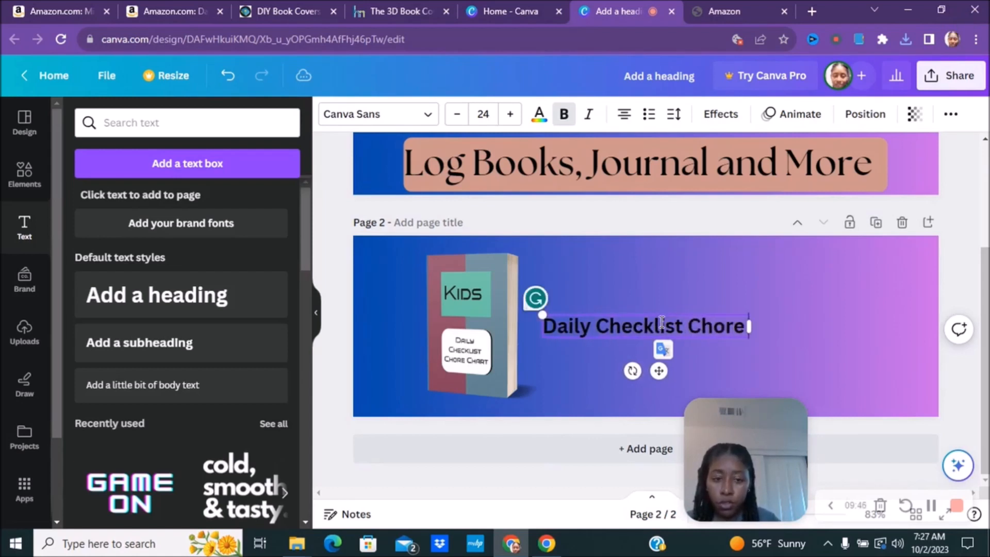
{"action": "type", "text": " Chart"}
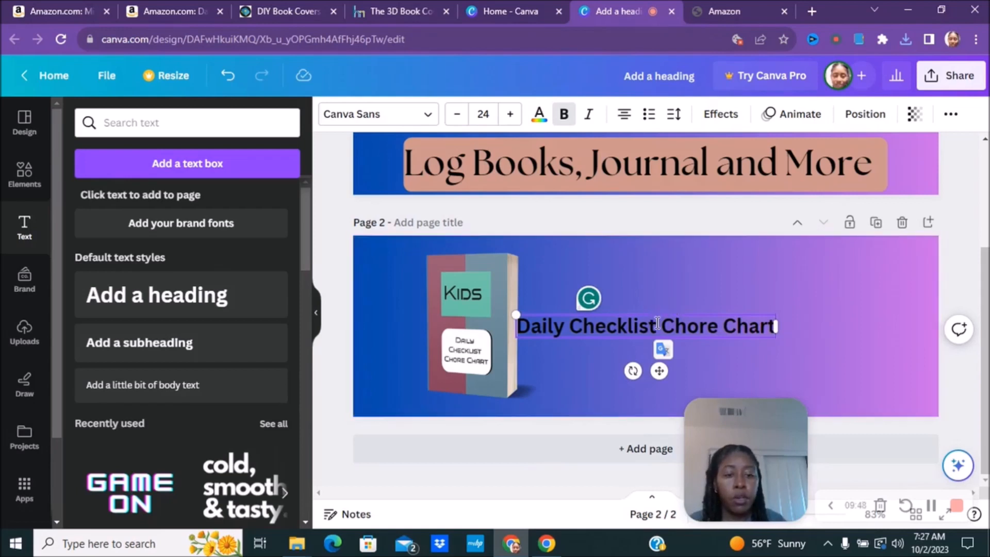
{"action": "left_click_drag", "start_coordinate": [656, 310], "coordinate": [722, 312]}
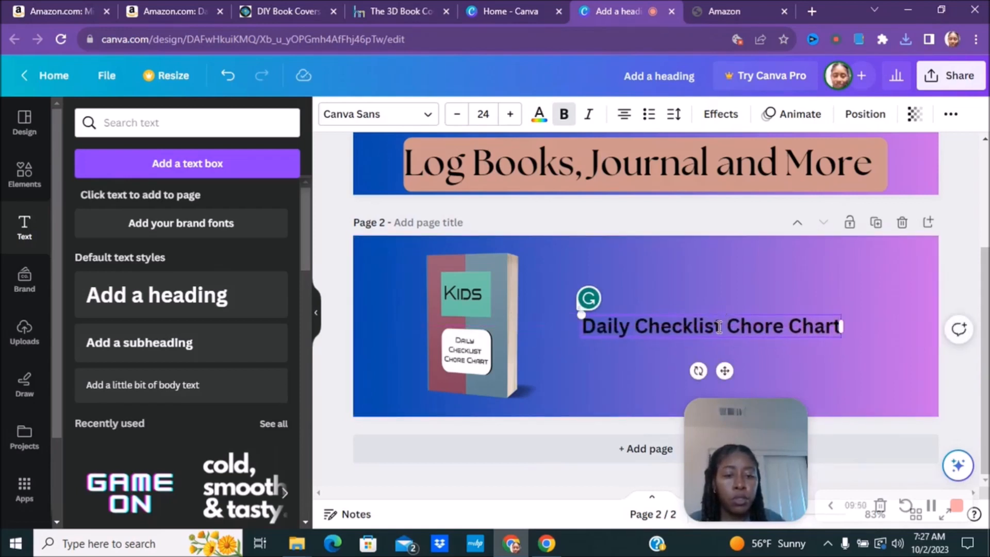
Set the chore chart heading's font to The Seasons and its size to 36
{"action": "double_click", "coordinate": [719, 327]}
{"action": "double_click", "coordinate": [719, 326]}
{"action": "left_click", "coordinate": [720, 327]}
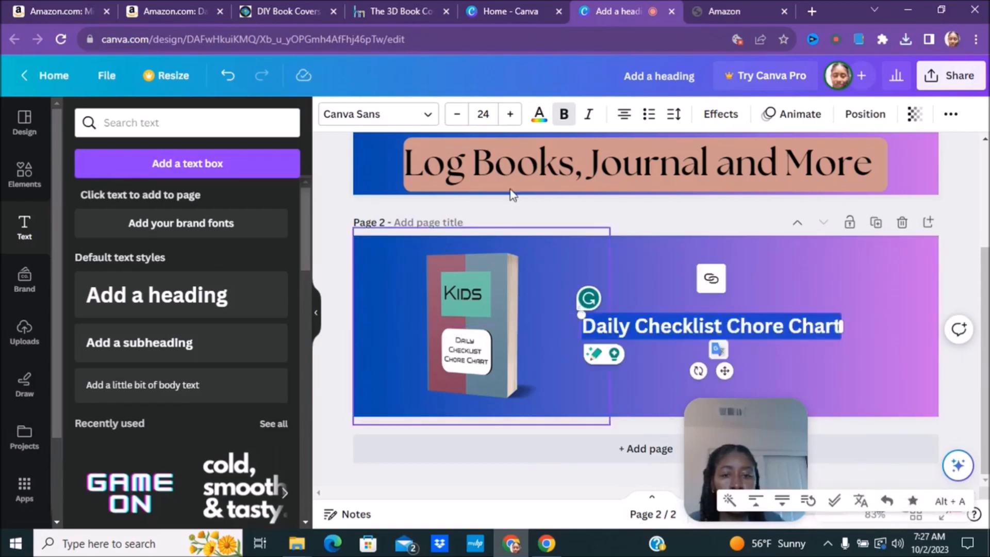
{"action": "left_click", "coordinate": [424, 112]}
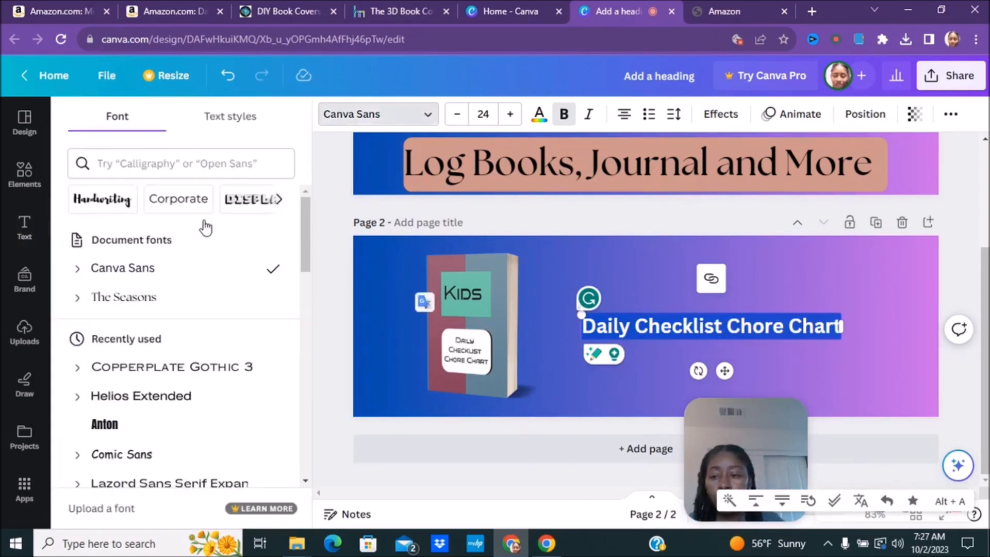
{"action": "left_click", "coordinate": [143, 304]}
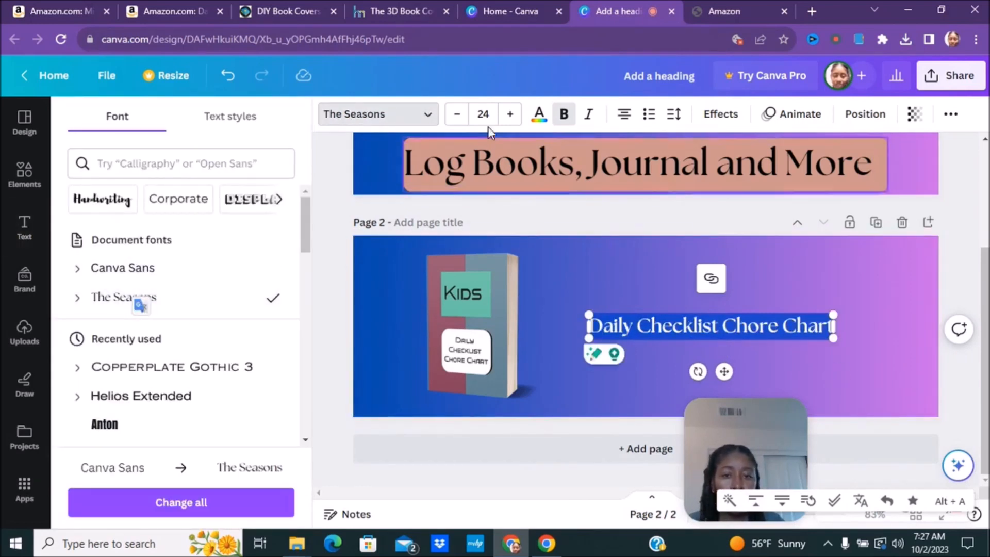
{"action": "left_click", "coordinate": [510, 114]}
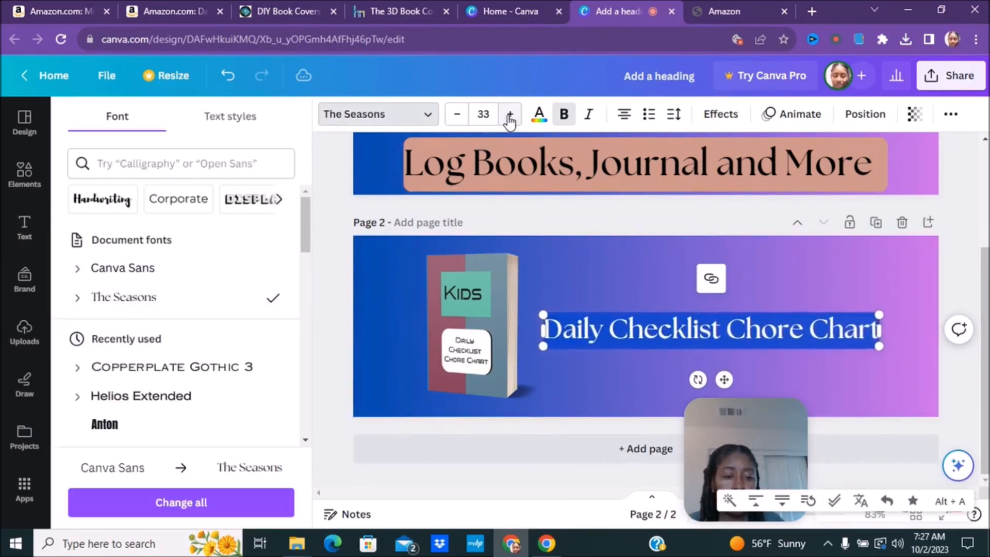
Move the chore chart heading slightly up and right so it sits just above the banner's vertical centre
{"action": "left_click", "coordinate": [461, 313]}
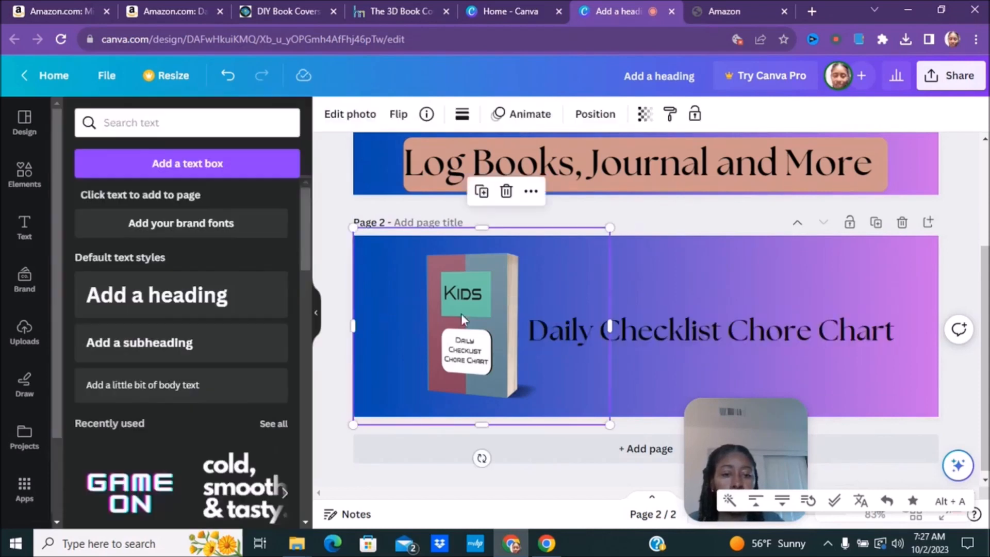
{"action": "left_click", "coordinate": [861, 284]}
{"action": "left_click_drag", "start_coordinate": [756, 337], "coordinate": [762, 323]}
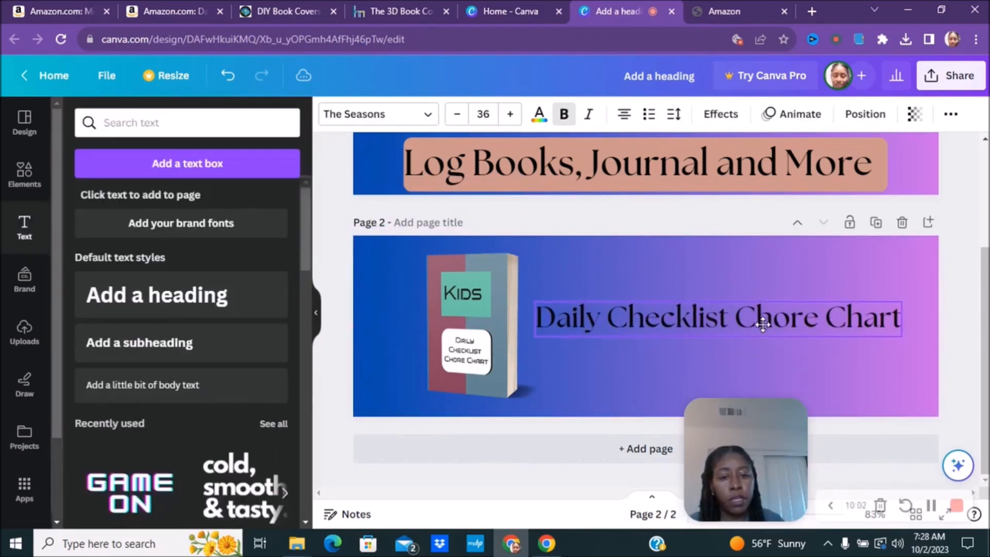
Try the recently used cleaning-supplies graphic near the end of the heading, resizing and repositioning it, and delete it
{"action": "left_click", "coordinate": [18, 181]}
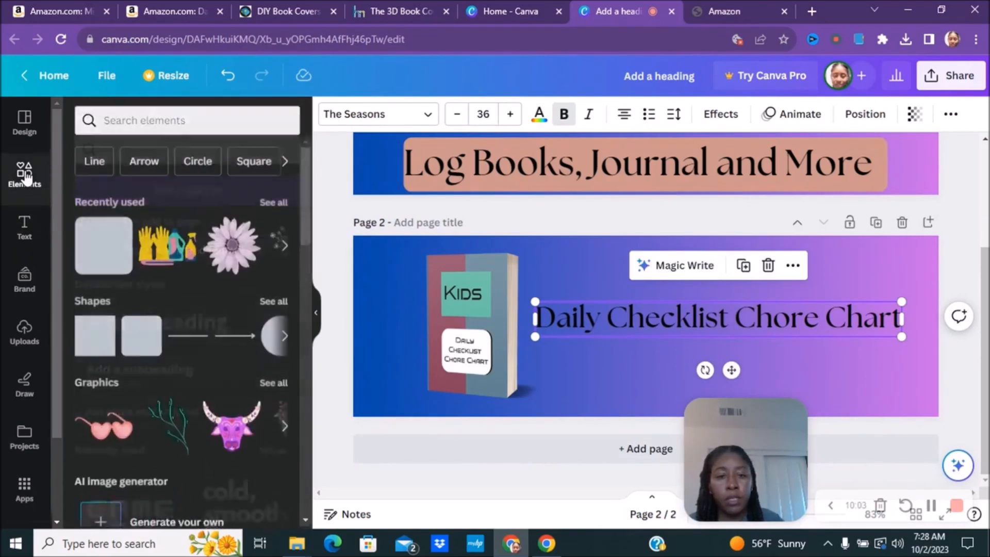
{"action": "left_click", "coordinate": [166, 258]}
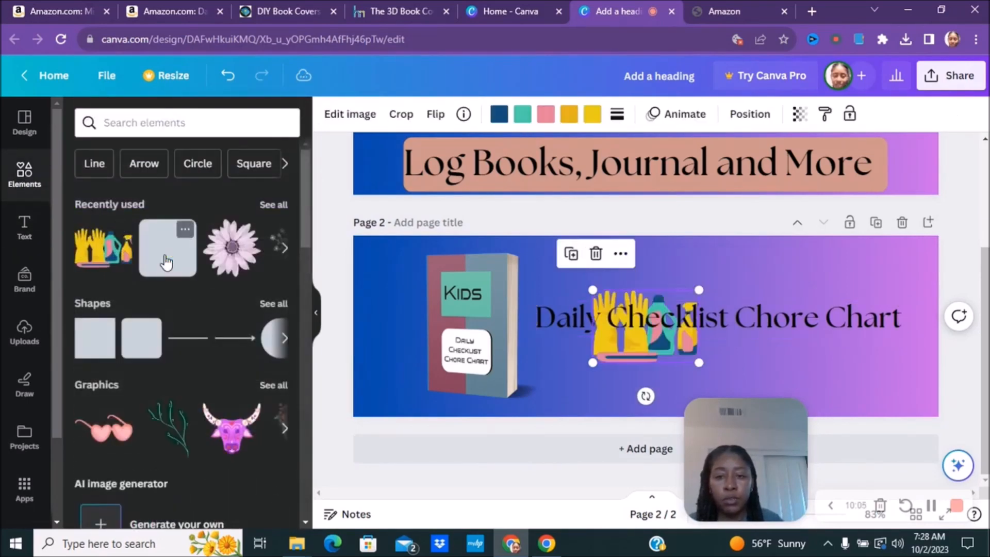
{"action": "left_click", "coordinate": [817, 376]}
{"action": "left_click", "coordinate": [623, 356]}
{"action": "left_click_drag", "start_coordinate": [623, 356], "coordinate": [846, 392]}
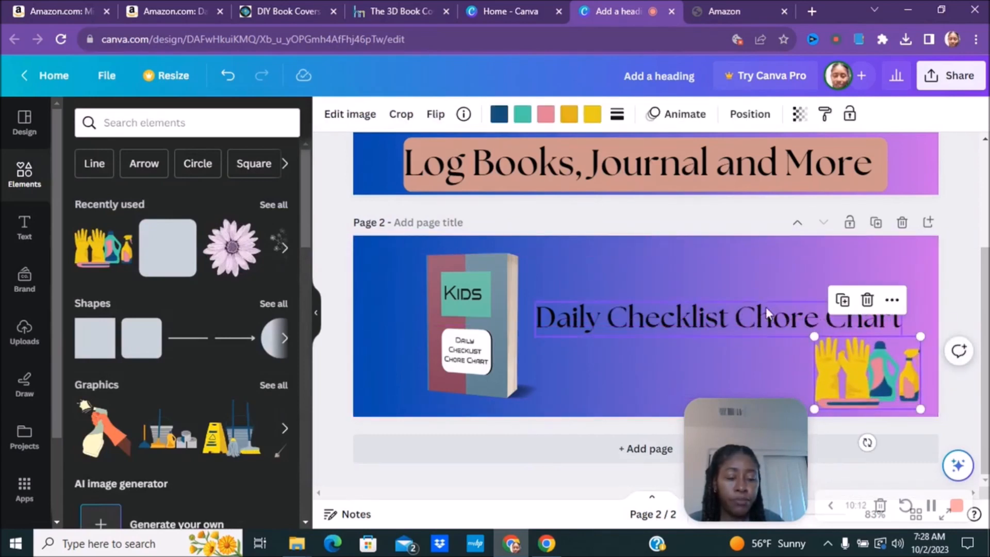
{"action": "left_click_drag", "start_coordinate": [923, 337], "coordinate": [888, 357]}
{"action": "left_click_drag", "start_coordinate": [831, 377], "coordinate": [842, 298]}
{"action": "left_click", "coordinate": [863, 393]}
{"action": "left_click_drag", "start_coordinate": [880, 270], "coordinate": [880, 380]}
{"action": "key", "text": "Delete"}
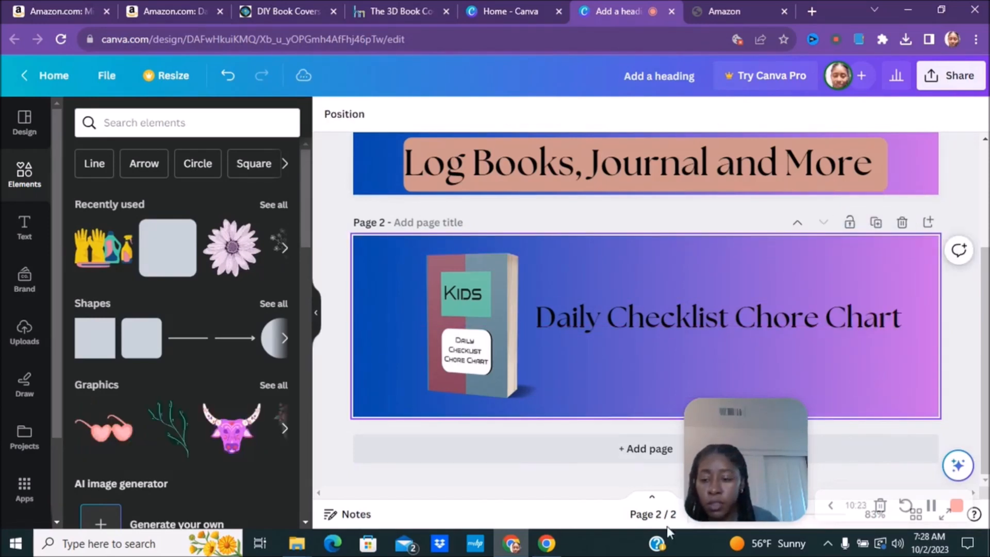
Search the elements library for "cleaning" and look over the suggested graphics
{"action": "left_click", "coordinate": [150, 129]}
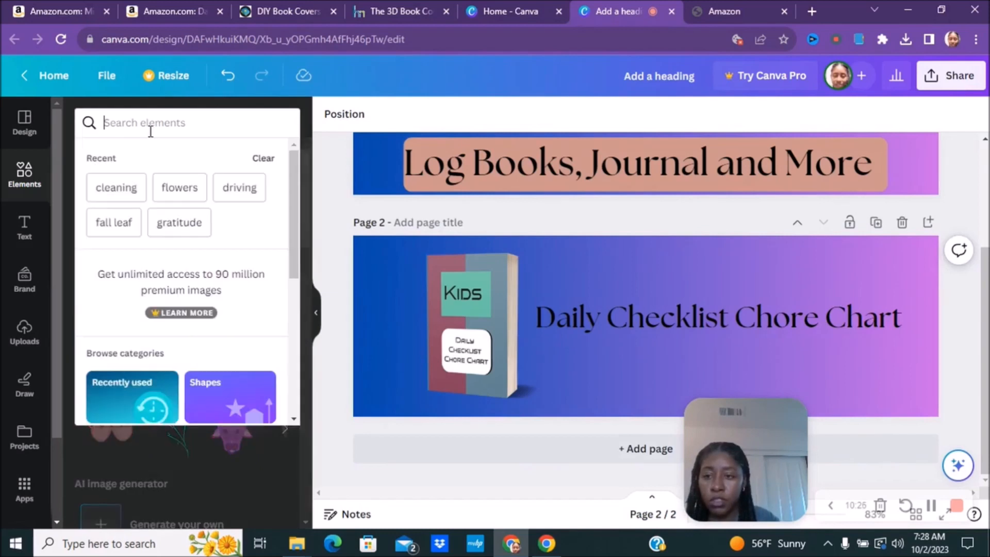
{"action": "type", "text": "clean"}
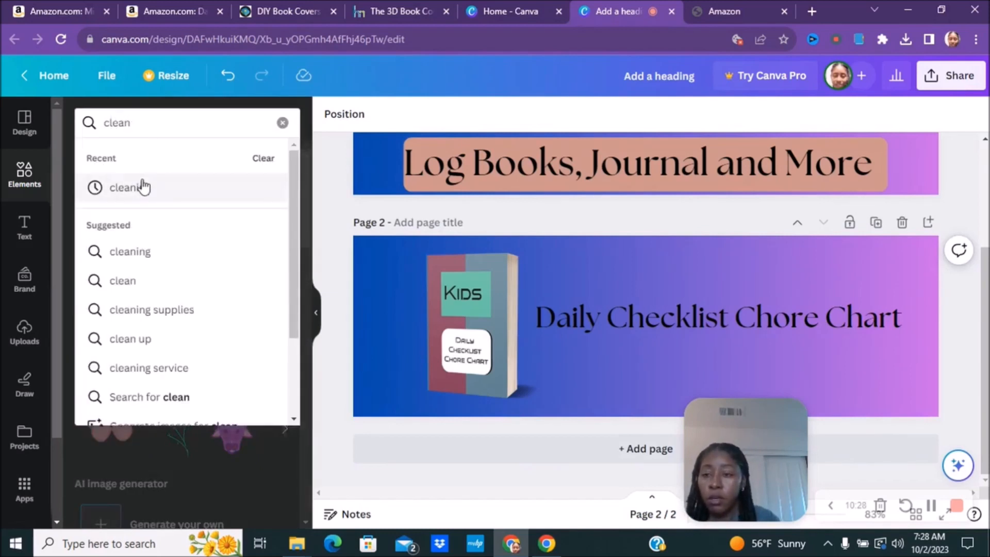
{"action": "left_click", "coordinate": [144, 188]}
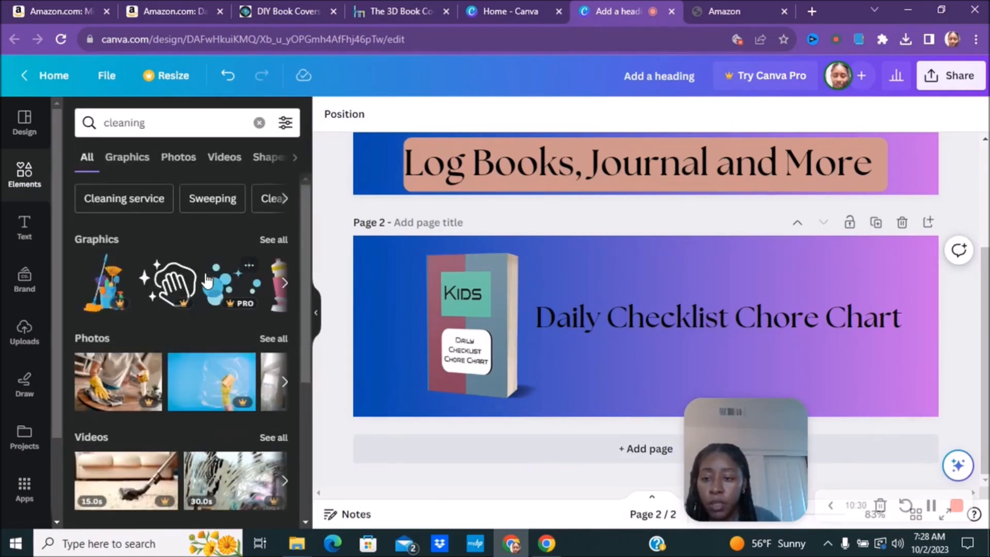
{"action": "scroll", "coordinate": [224, 297], "scroll_direction": "down", "scroll_amount": 2}
{"action": "scroll", "coordinate": [224, 297], "scroll_direction": "up", "scroll_amount": 1}
Replace the elements search with "chore" and limit the results to graphics
{"action": "double_click", "coordinate": [146, 126]}
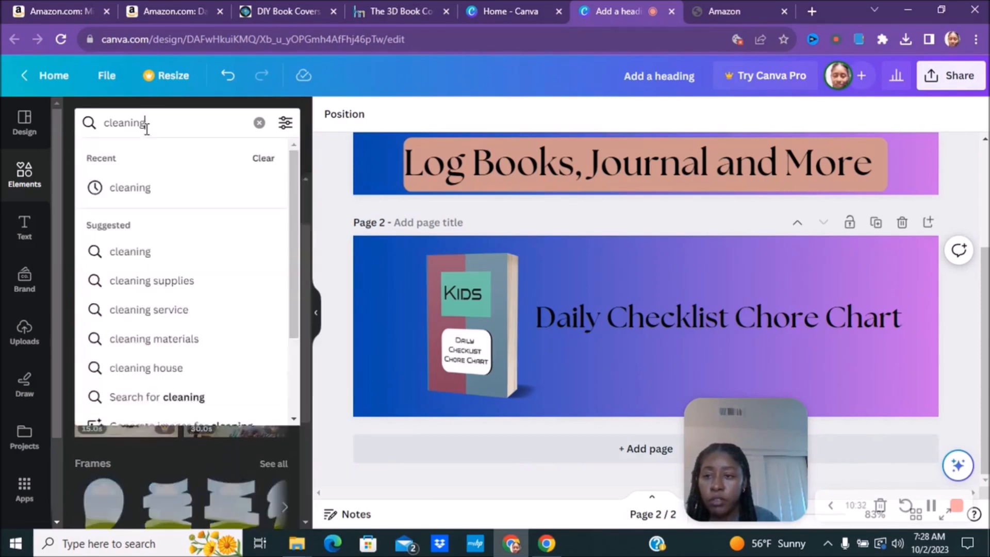
{"action": "type", "text": "chore"}
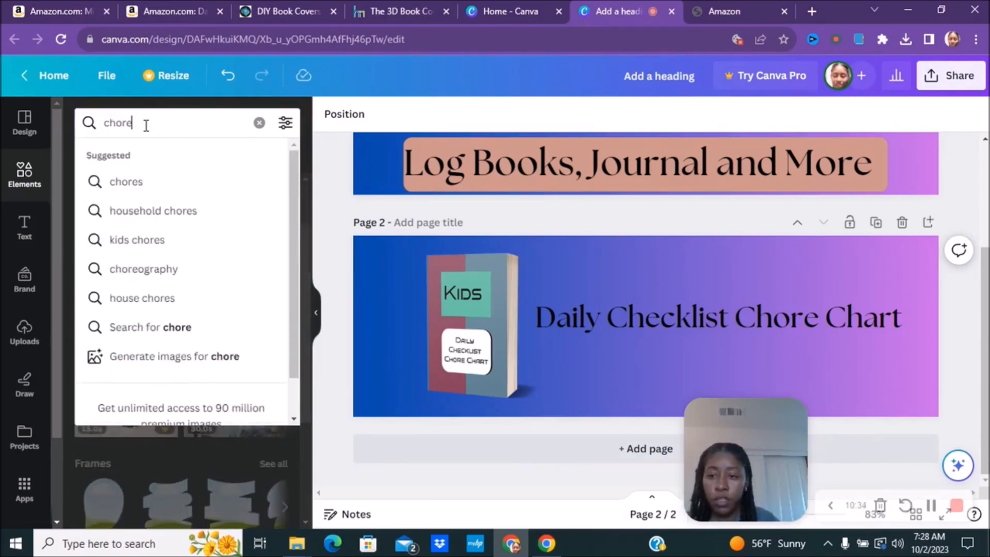
{"action": "key", "text": "Return"}
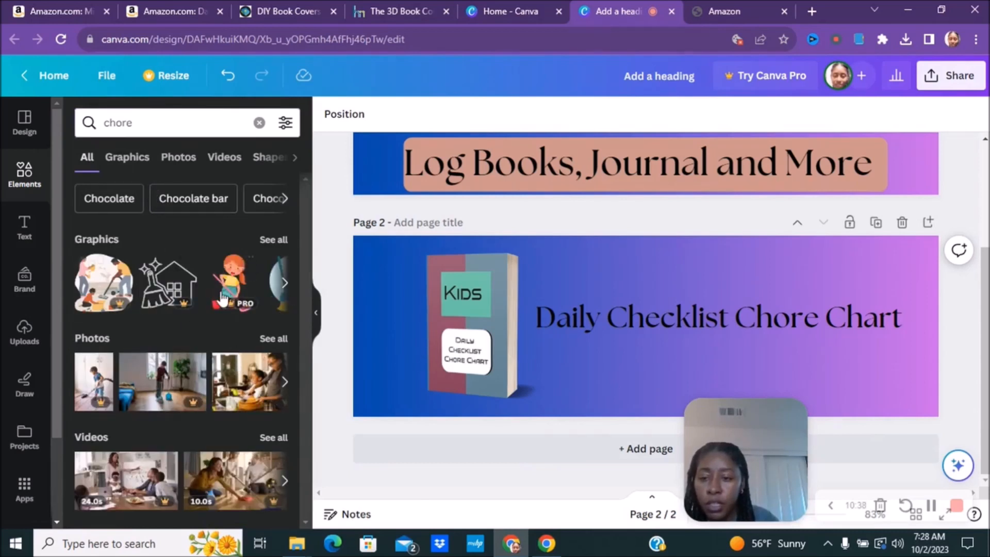
{"action": "left_click", "coordinate": [110, 161]}
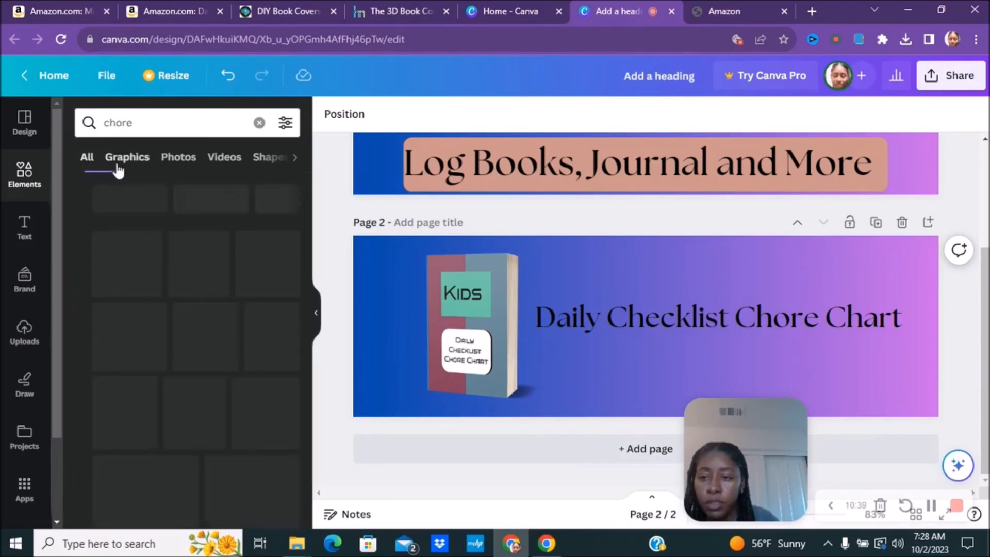
Add the free green laundry basket graphic from the chore results to page 2 and place it in the banner's lower-right corner
{"action": "scroll", "coordinate": [237, 298], "scroll_direction": "down", "scroll_amount": 6}
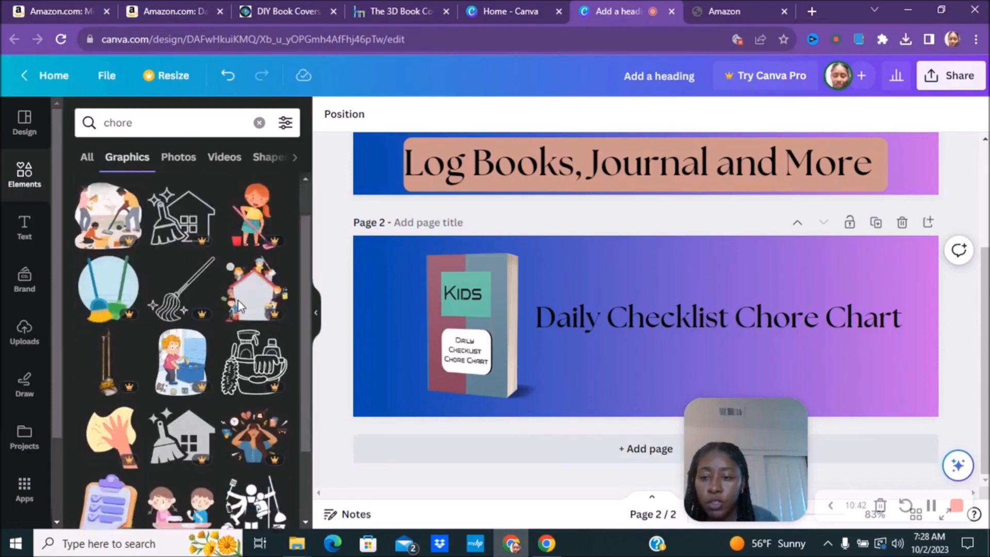
{"action": "scroll", "coordinate": [238, 298], "scroll_direction": "down", "scroll_amount": 5}
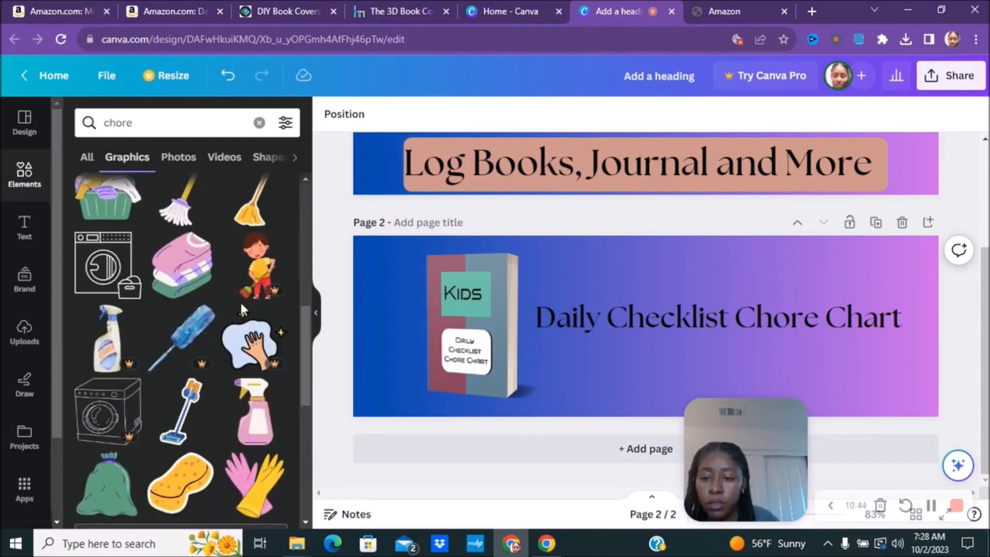
{"action": "scroll", "coordinate": [245, 304], "scroll_direction": "down", "scroll_amount": 8}
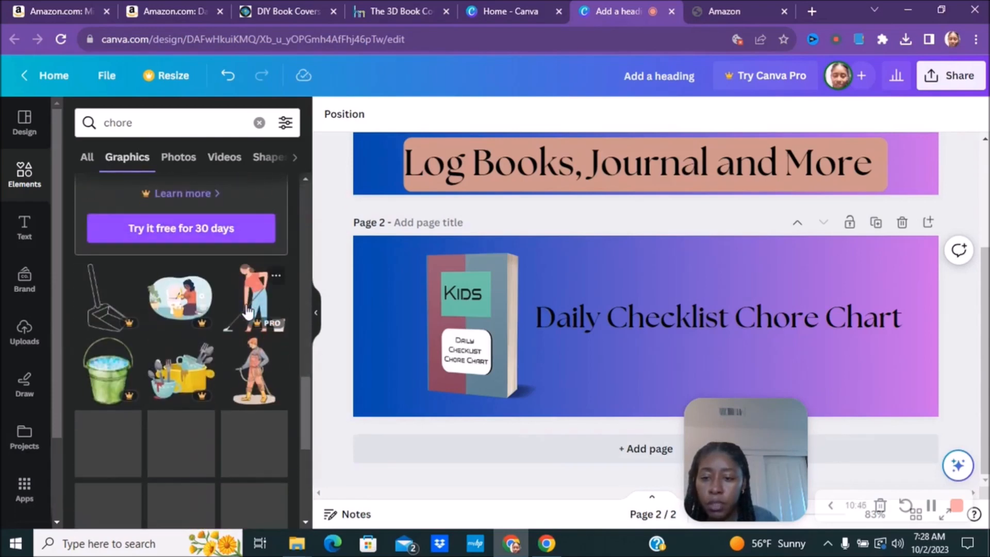
{"action": "scroll", "coordinate": [247, 312], "scroll_direction": "down", "scroll_amount": 6}
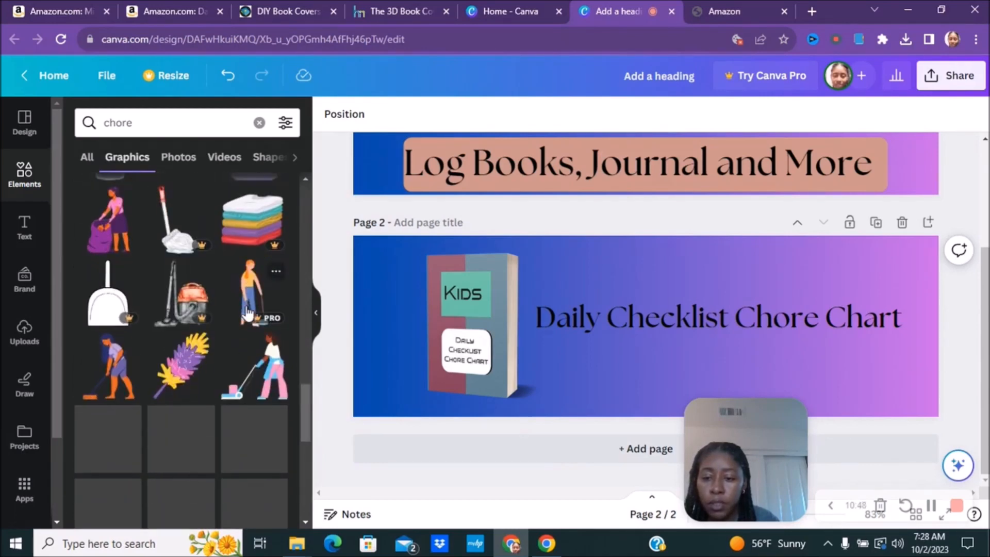
{"action": "scroll", "coordinate": [187, 312], "scroll_direction": "down", "scroll_amount": 5}
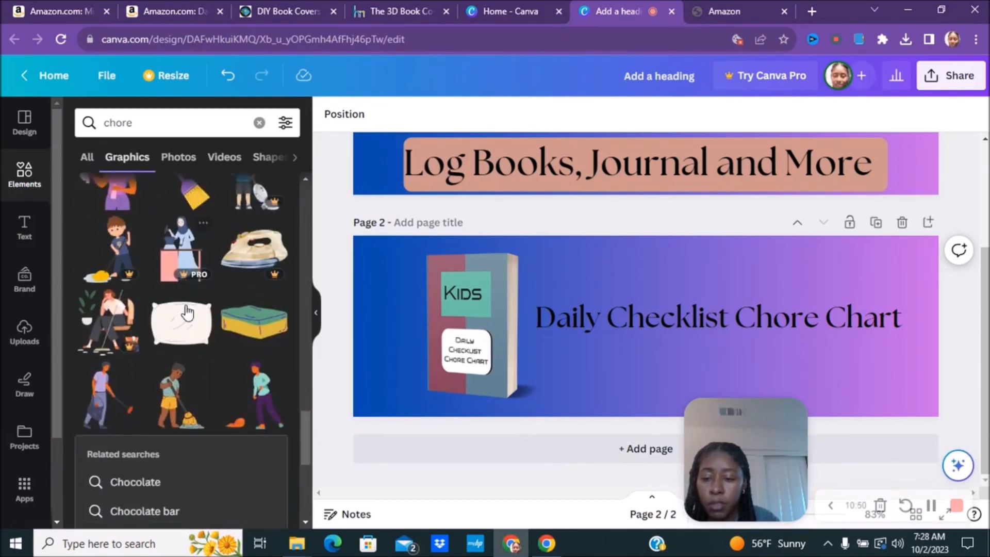
{"action": "scroll", "coordinate": [188, 312], "scroll_direction": "up", "scroll_amount": 5}
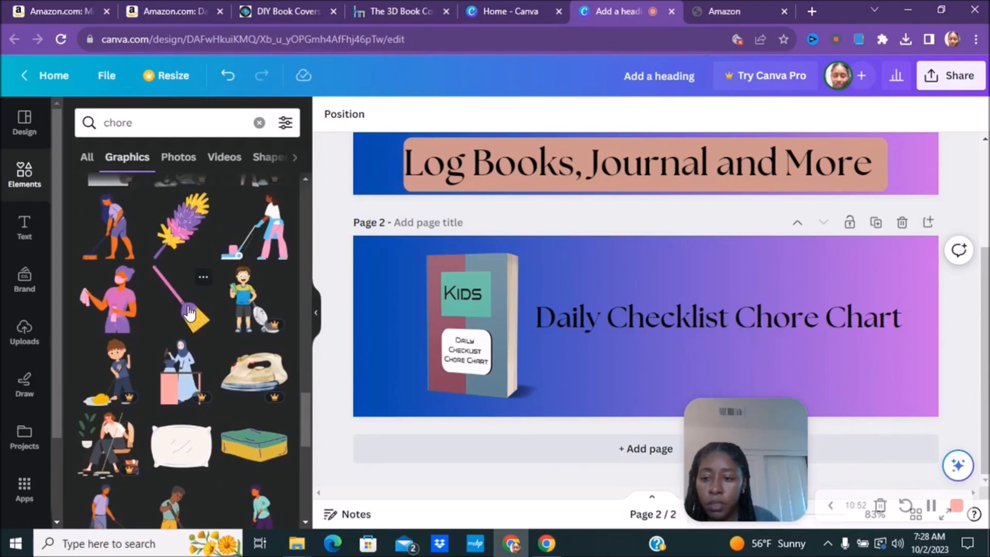
{"action": "scroll", "coordinate": [190, 312], "scroll_direction": "up", "scroll_amount": 10}
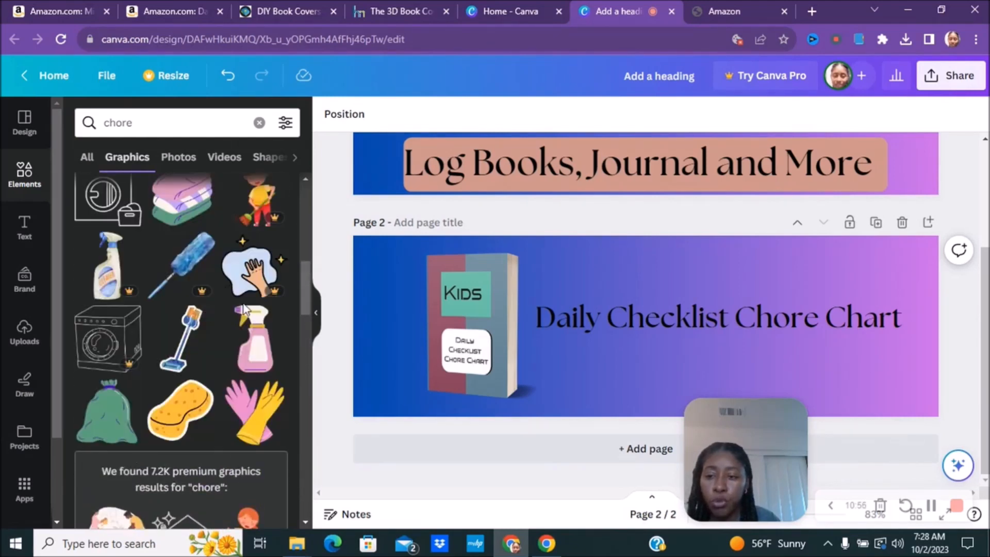
{"action": "scroll", "coordinate": [214, 300], "scroll_direction": "up", "scroll_amount": 5}
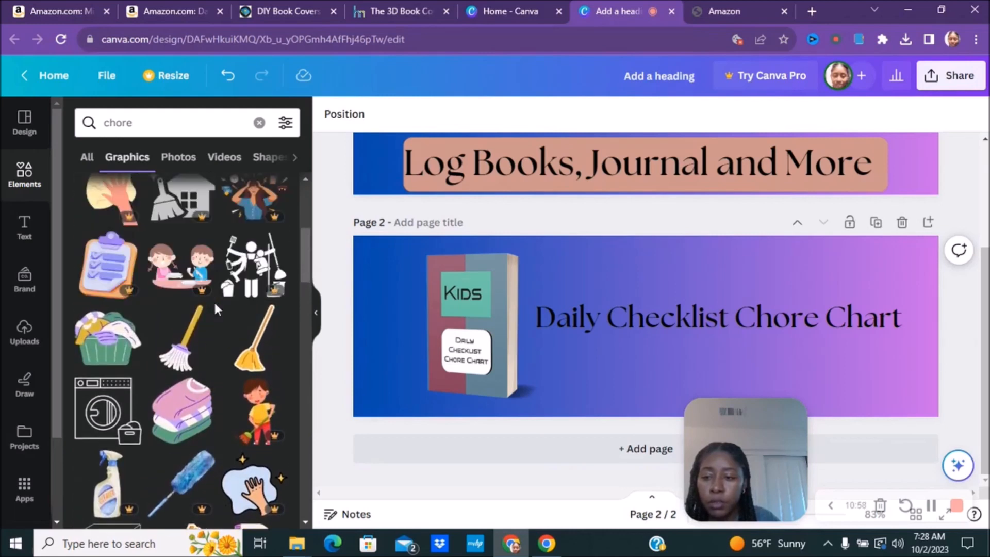
{"action": "left_click", "coordinate": [127, 343]}
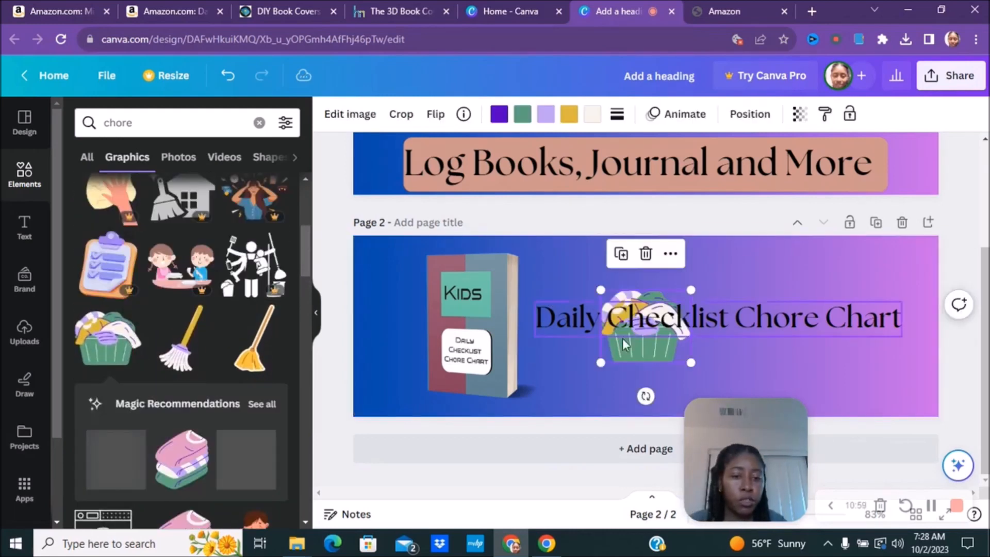
{"action": "left_click_drag", "start_coordinate": [801, 391], "coordinate": [886, 399]}
{"action": "left_click", "coordinate": [778, 260]}
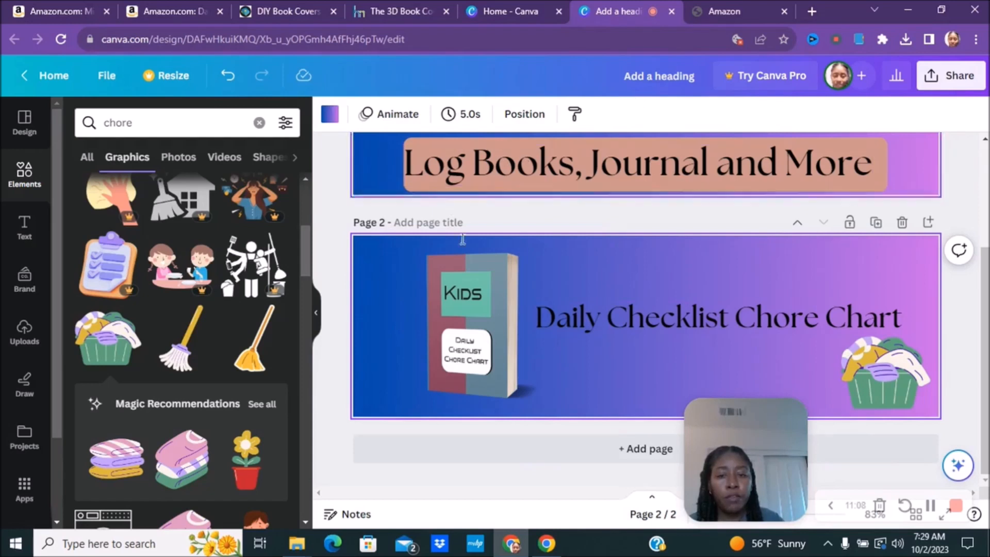
Download all pages of the banner design as JPG
{"action": "left_click", "coordinate": [952, 77]}
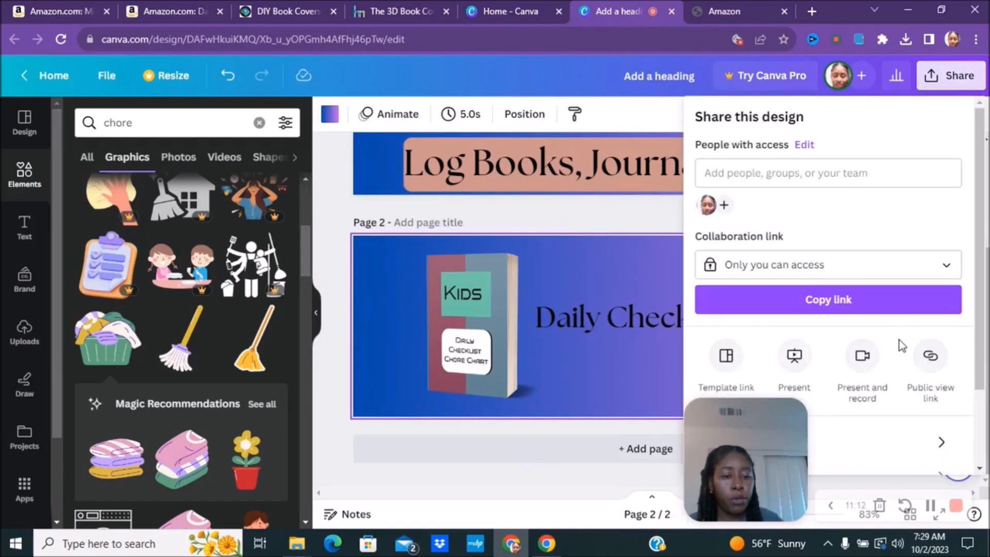
{"action": "scroll", "coordinate": [901, 345], "scroll_direction": "down", "scroll_amount": 2}
{"action": "left_click", "coordinate": [862, 348]}
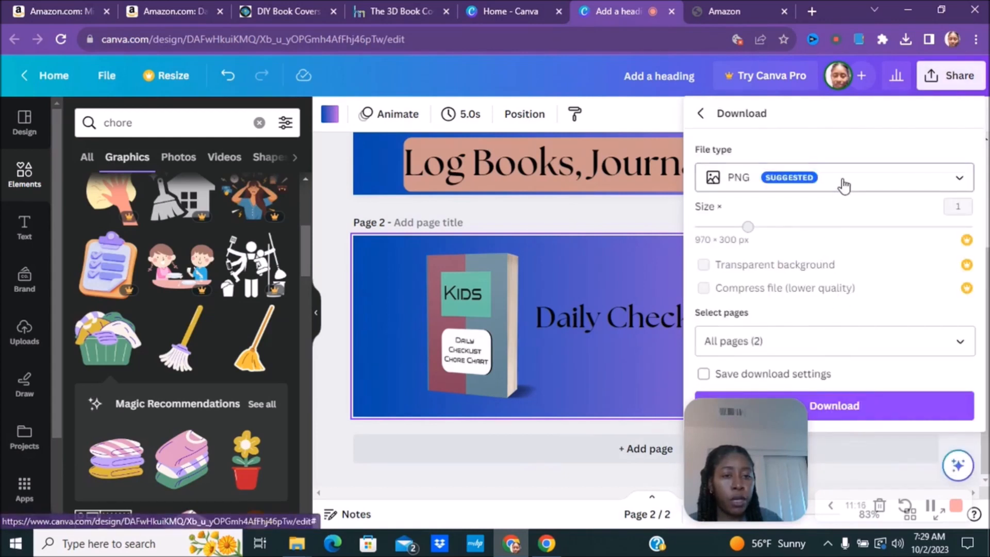
{"action": "left_click", "coordinate": [844, 185]}
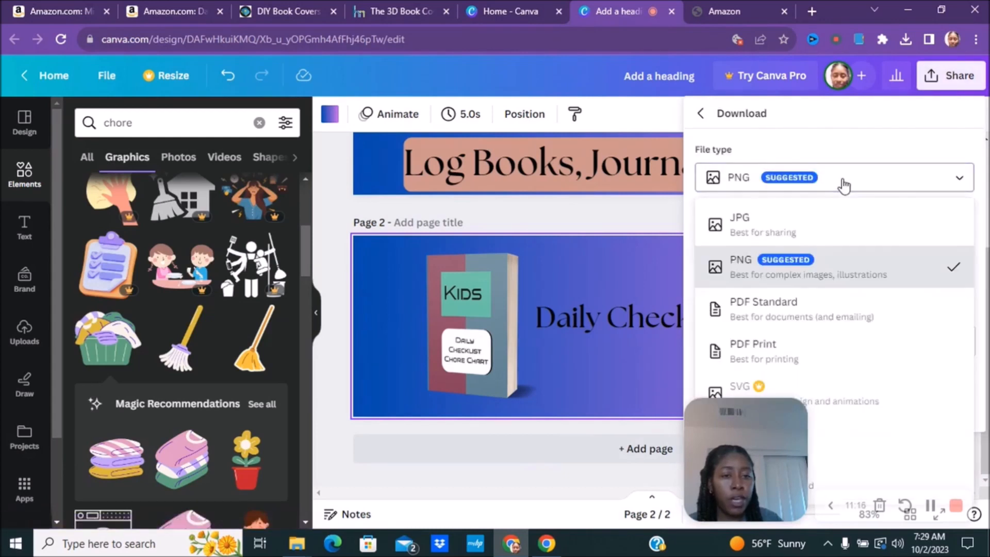
{"action": "left_click", "coordinate": [781, 226]}
{"action": "left_click", "coordinate": [880, 422]}
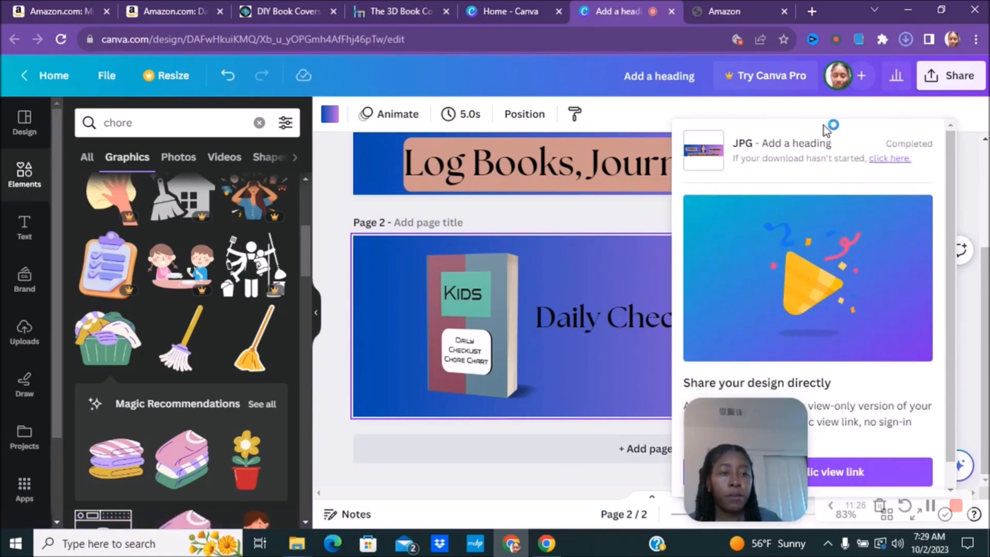
Open the downloaded archive Add a heading.zip from the browser's recent downloads
{"action": "left_click", "coordinate": [906, 39]}
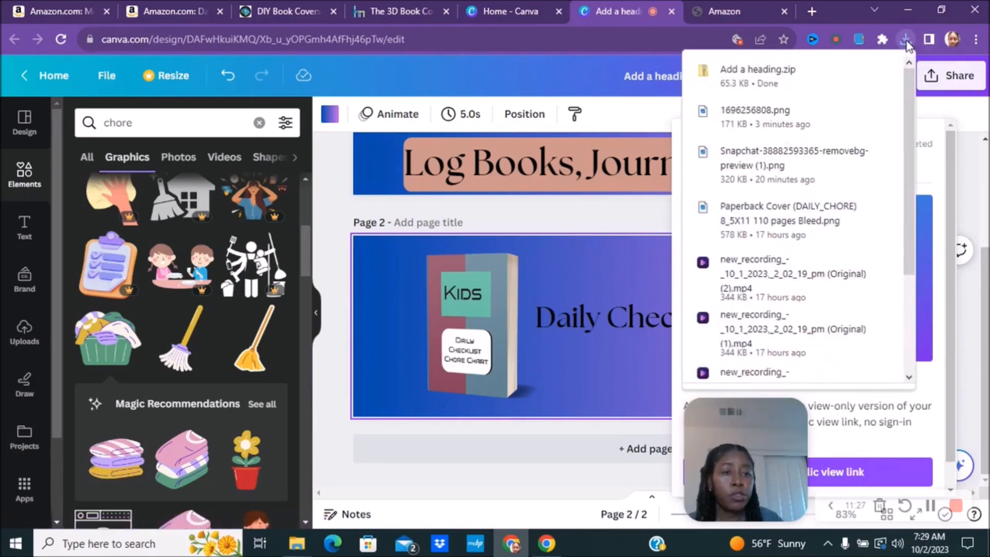
{"action": "right_click", "coordinate": [743, 79]}
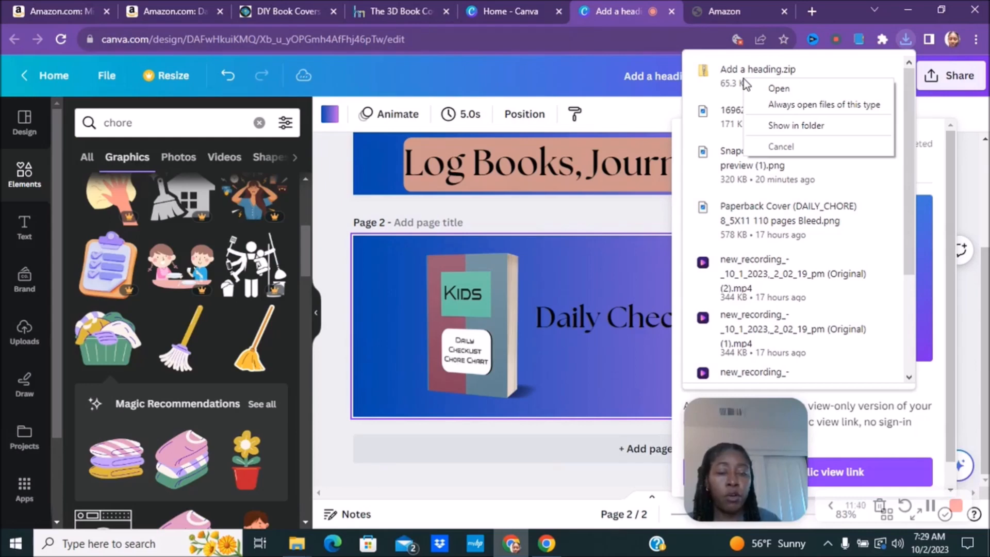
{"action": "left_click", "coordinate": [783, 89]}
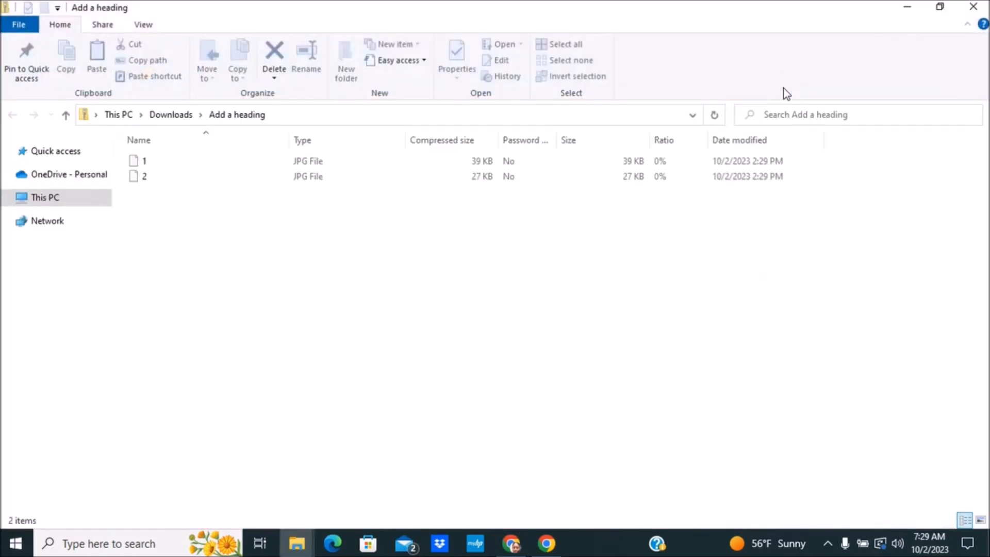
Copy JPG files 1 and 2 from the archive into the desktop's Test folder, rearranging the windows to reach it and replacing the same-named files
{"action": "left_click", "coordinate": [167, 161]}
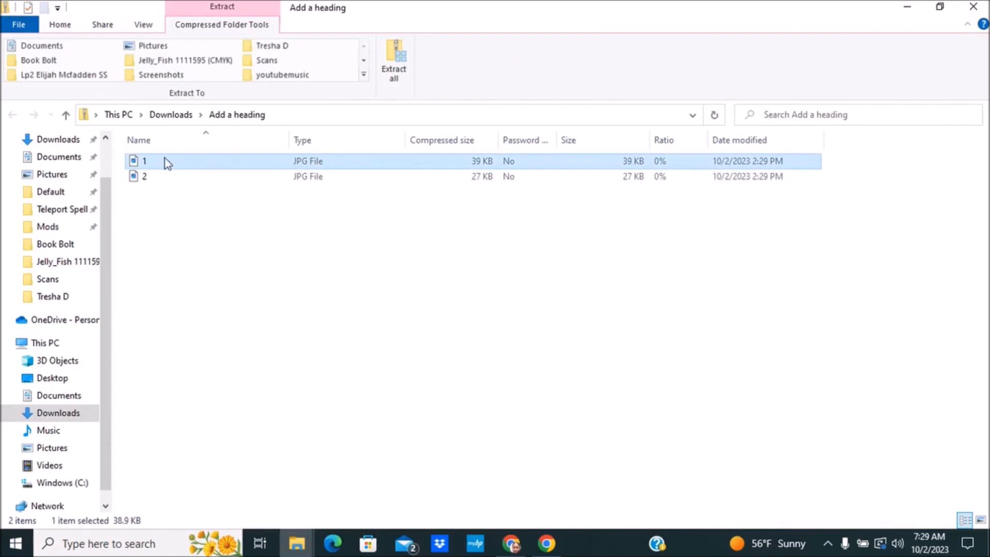
{"action": "left_click", "coordinate": [163, 178], "text": "shift"}
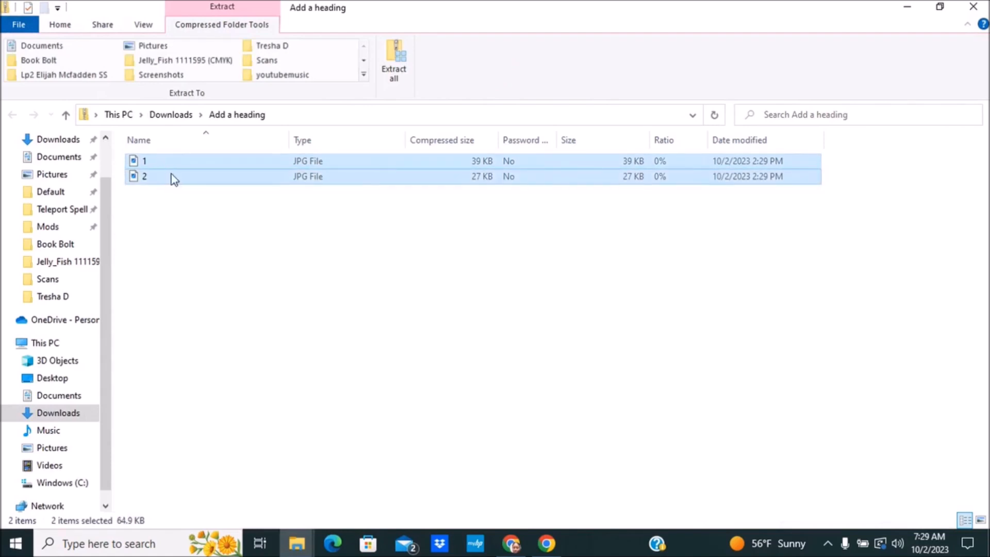
{"action": "left_click", "coordinate": [948, 6]}
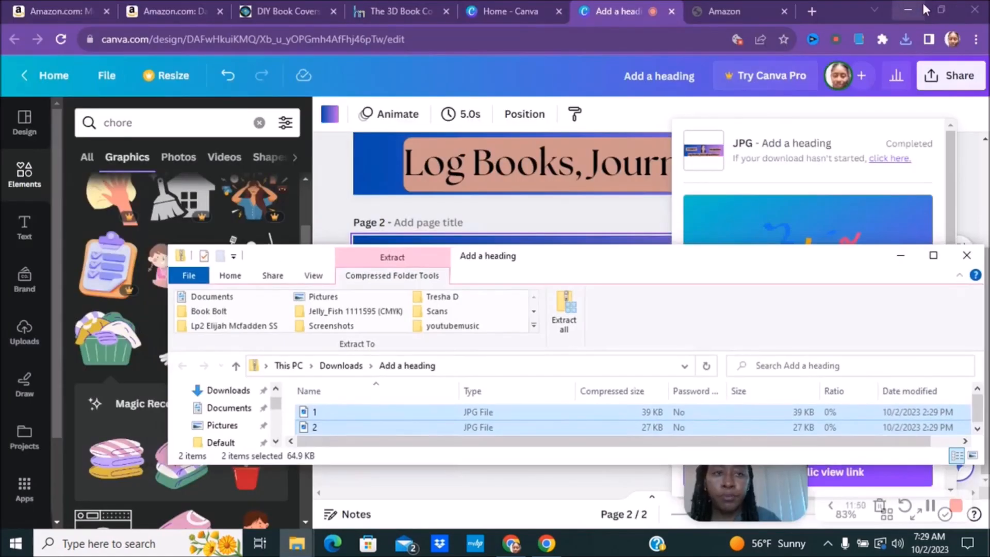
{"action": "left_click", "coordinate": [944, 6]}
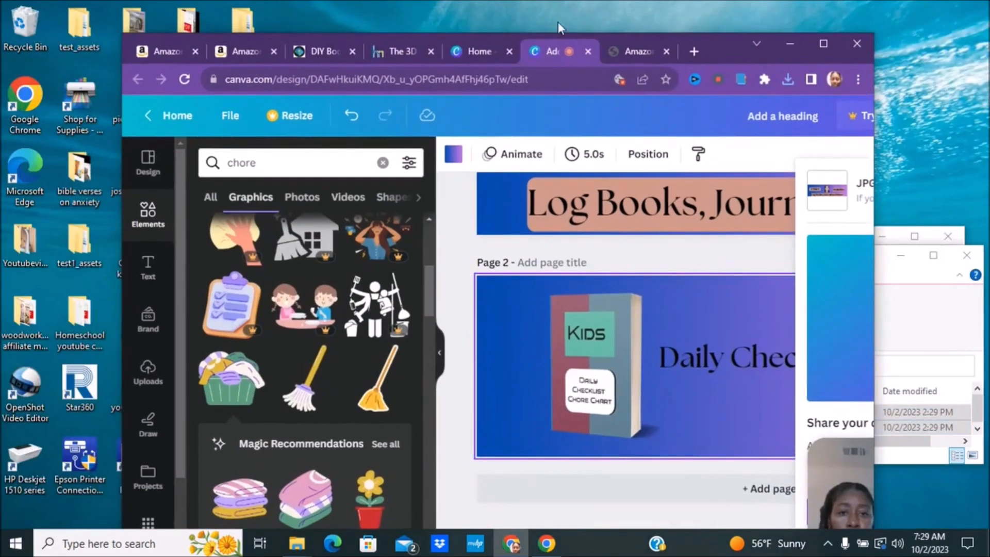
{"action": "left_click_drag", "start_coordinate": [726, 54], "coordinate": [741, 394]}
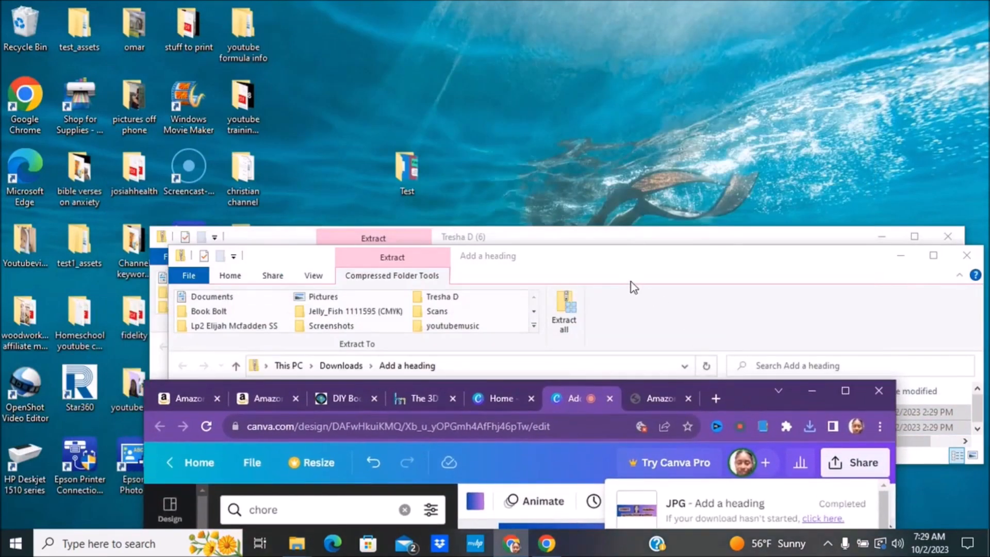
{"action": "left_click_drag", "start_coordinate": [619, 263], "coordinate": [635, 211]}
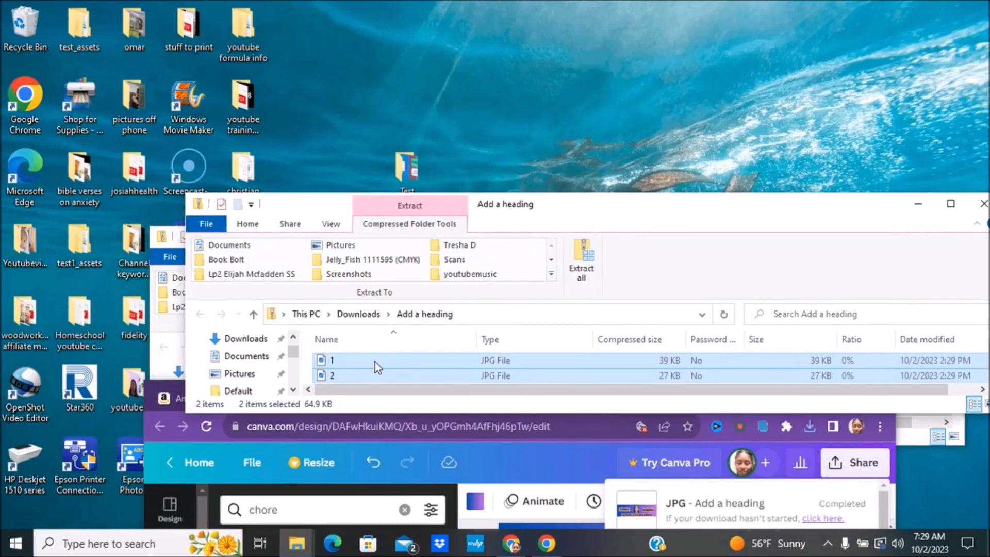
{"action": "left_click_drag", "start_coordinate": [376, 363], "coordinate": [416, 186]}
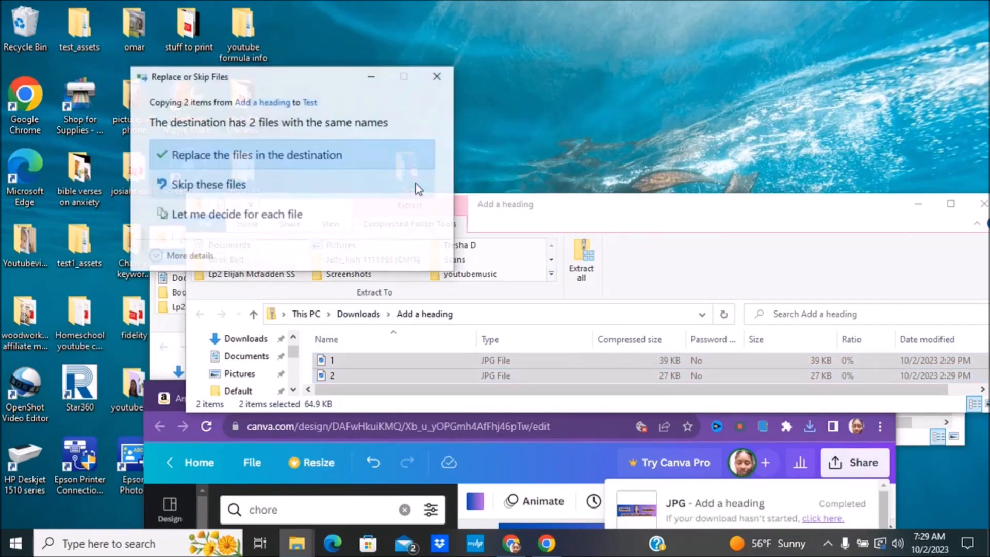
{"action": "left_click", "coordinate": [246, 160]}
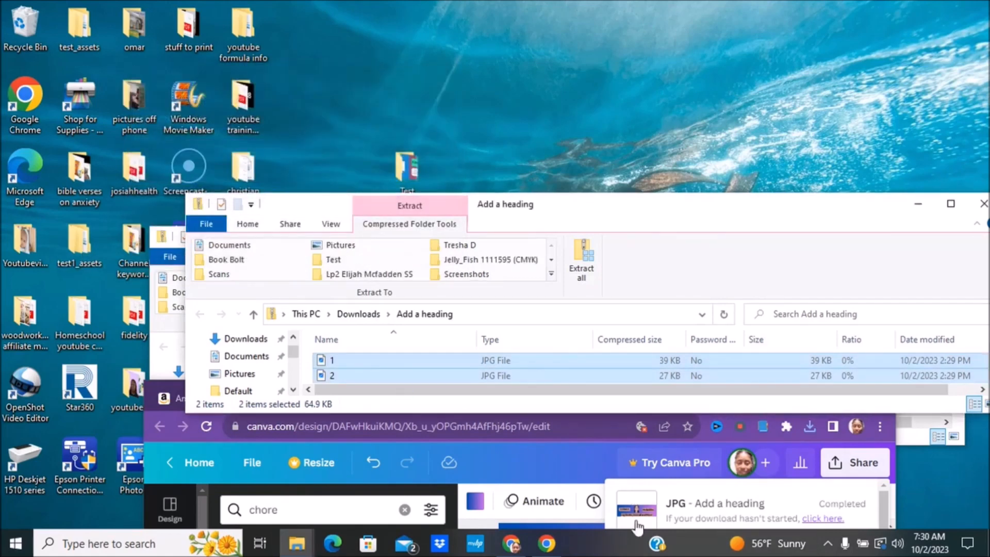
Return to the browser, maximize its window and switch to the Canva home page
{"action": "left_click", "coordinate": [560, 427]}
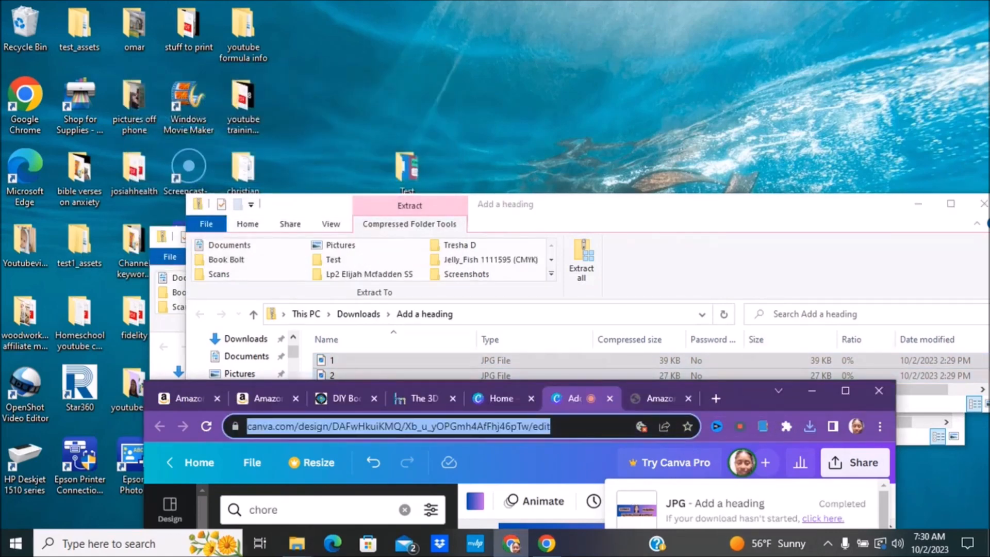
{"action": "left_click_drag", "start_coordinate": [810, 396], "coordinate": [734, 180]}
{"action": "left_click", "coordinate": [763, 180]}
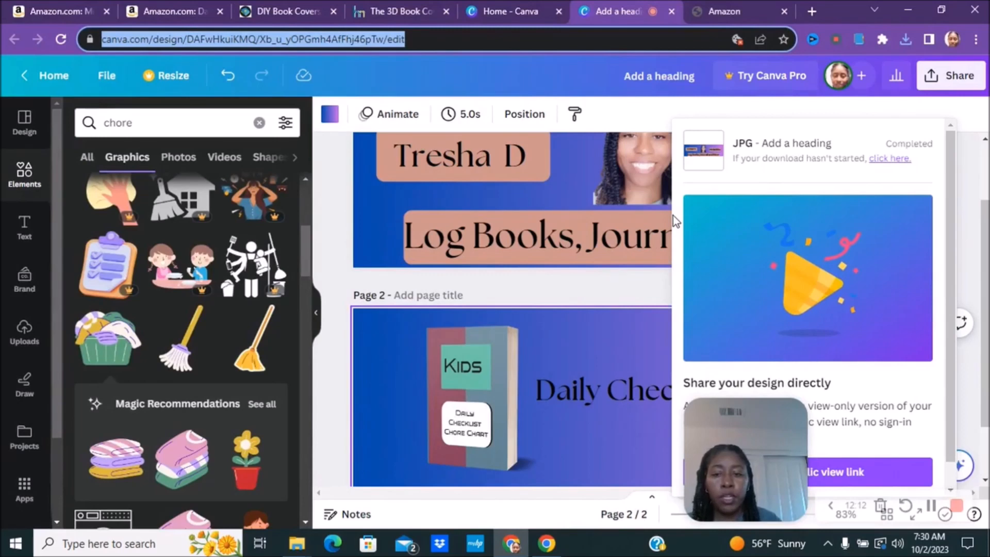
{"action": "left_click", "coordinate": [521, 17]}
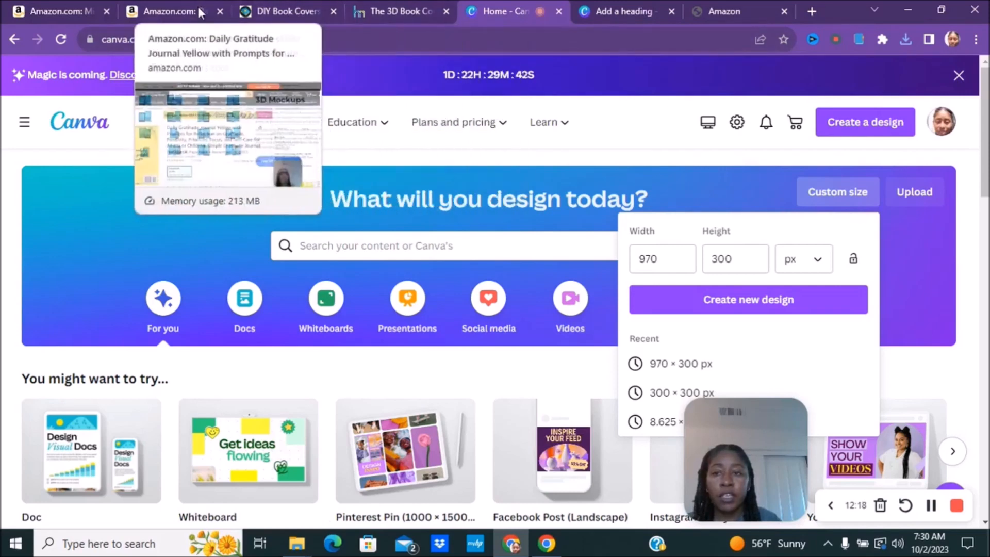
Switch to the KDP A+ Content editor and load image 1 from the desktop's Test folder as the module's background image
{"action": "left_click", "coordinate": [724, 11]}
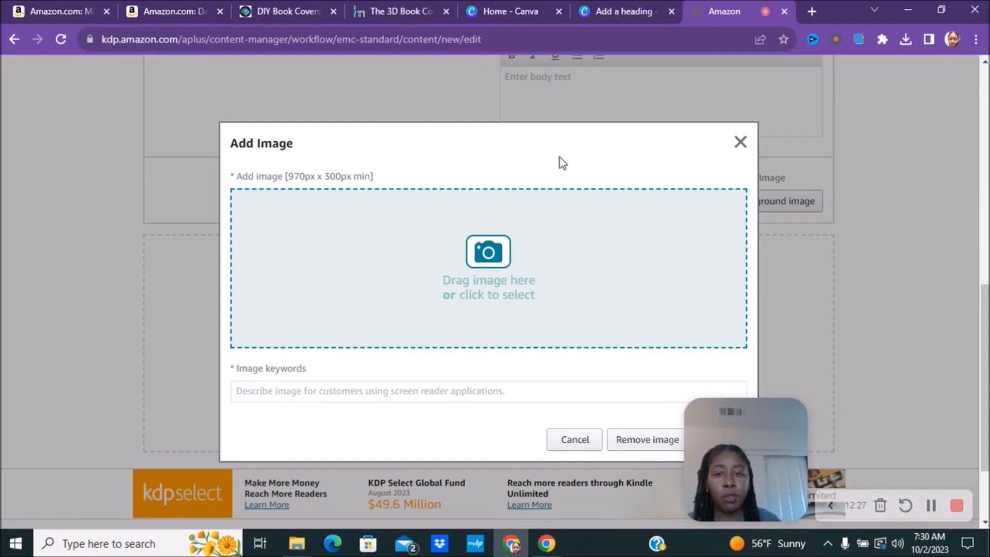
{"action": "left_click", "coordinate": [489, 261]}
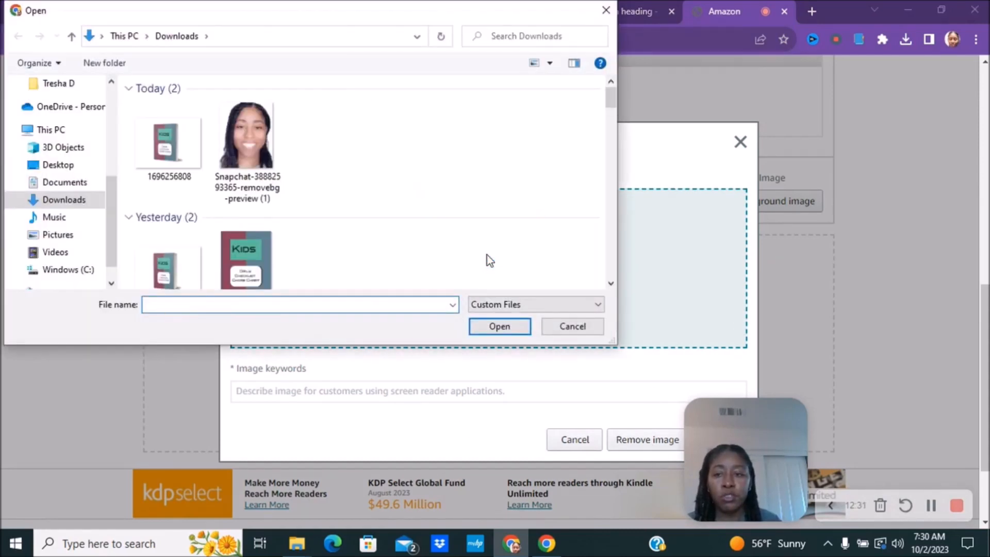
{"action": "scroll", "coordinate": [129, 122], "scroll_direction": "up", "scroll_amount": 4}
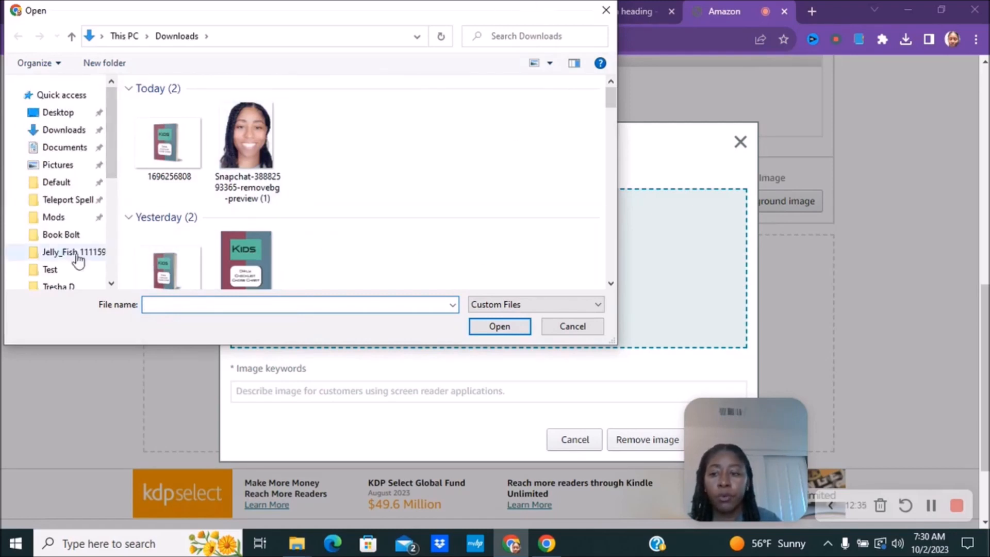
{"action": "left_click", "coordinate": [52, 272]}
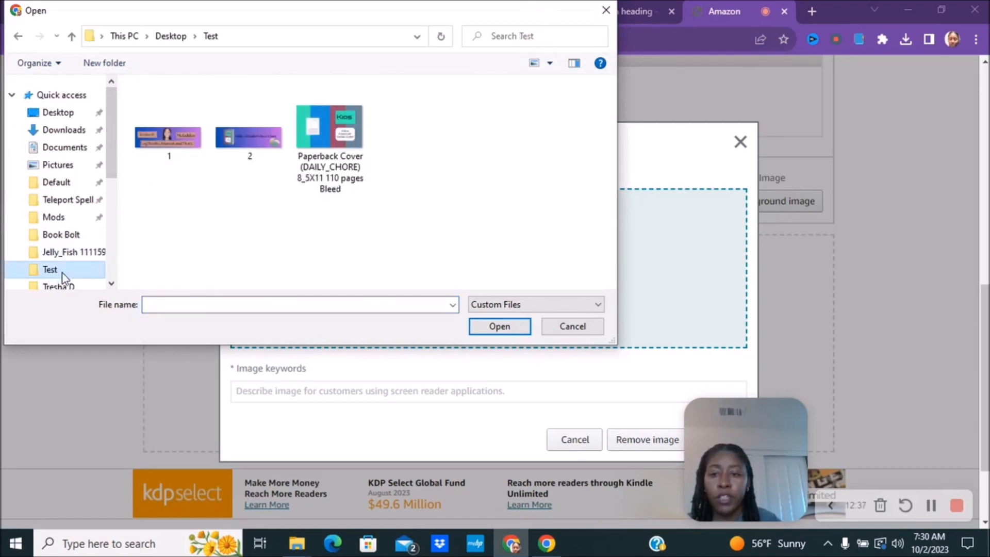
{"action": "left_click", "coordinate": [166, 138]}
{"action": "left_click", "coordinate": [498, 326]}
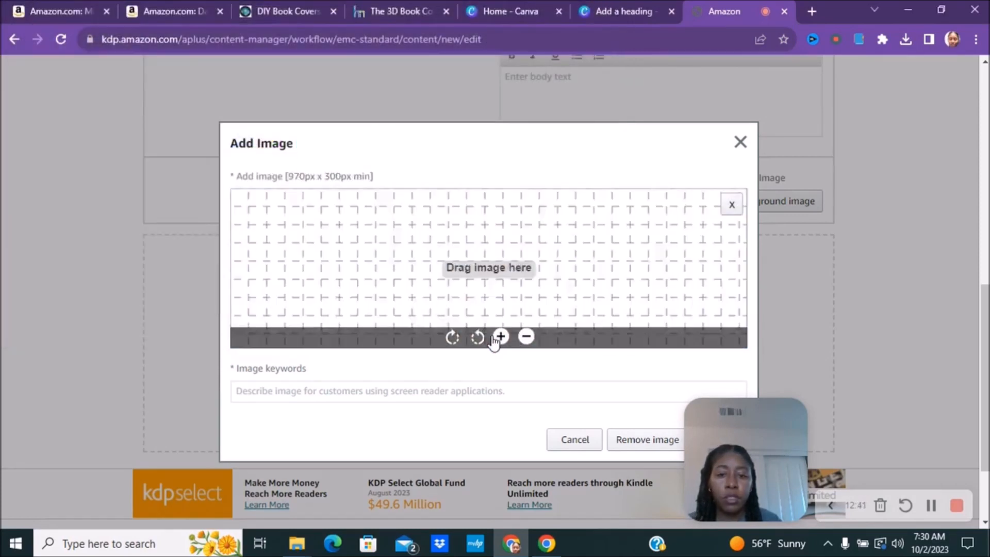
Enter "Chore Banner" as the image keywords and add the banner to the first module
{"action": "left_click", "coordinate": [287, 392]}
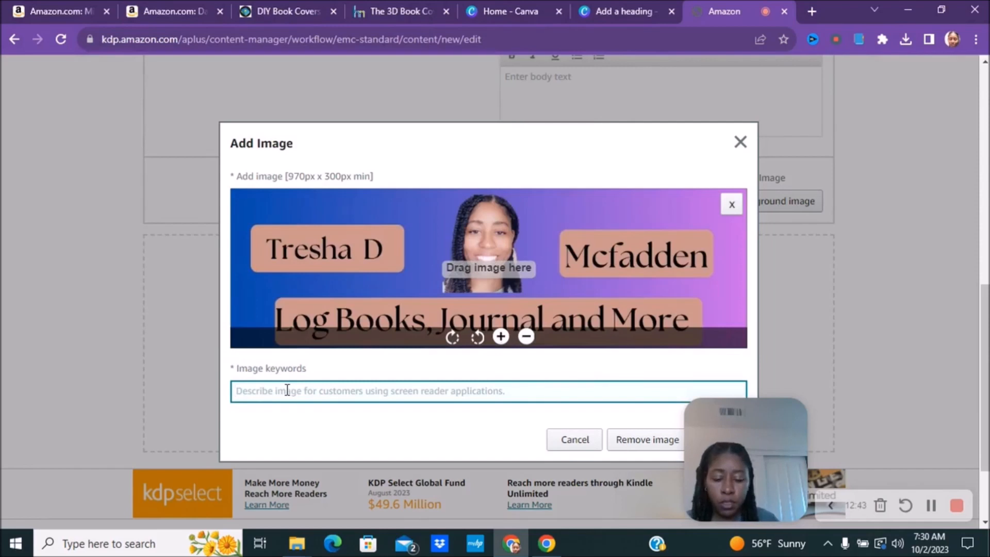
{"action": "type", "text": "chore Banner"}
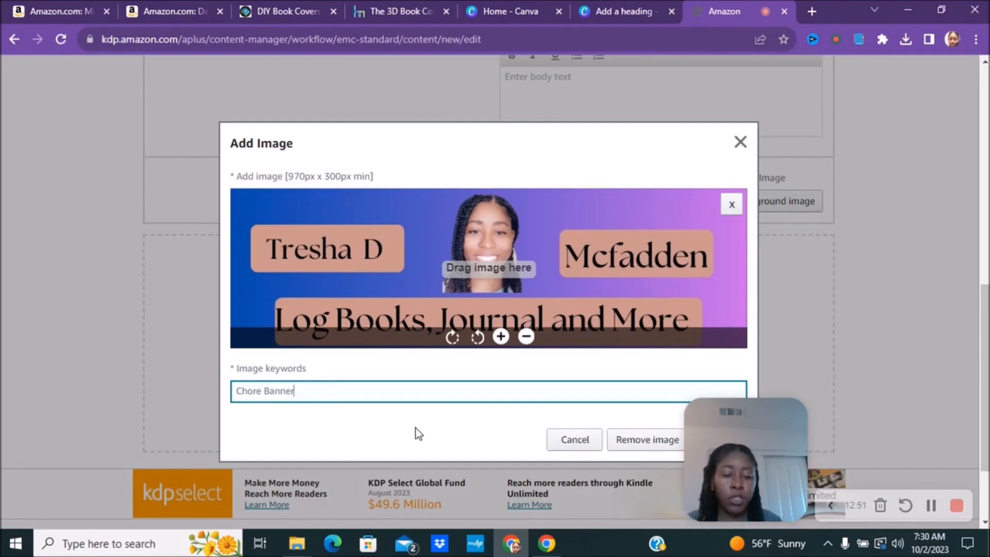
{"action": "left_click_drag", "start_coordinate": [767, 424], "coordinate": [968, 280]}
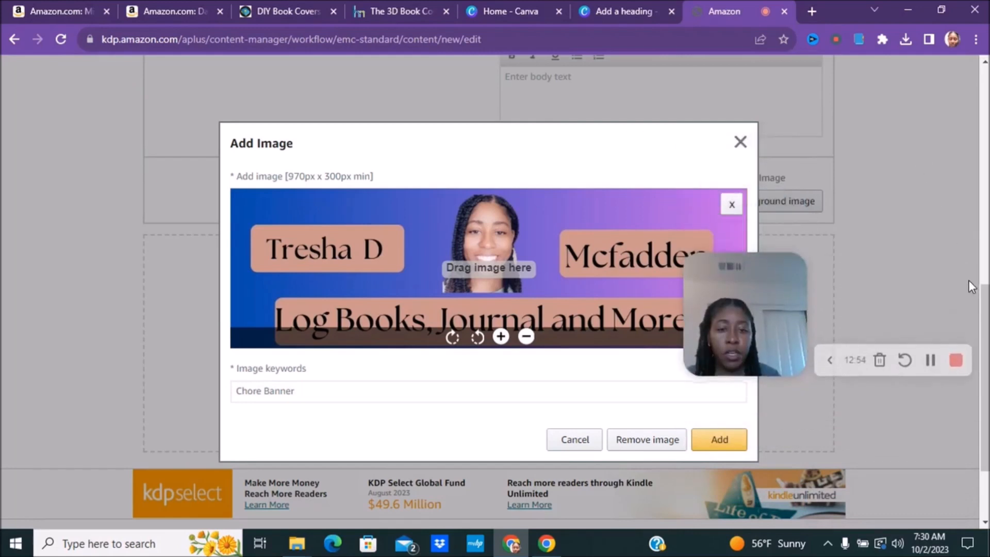
{"action": "left_click", "coordinate": [720, 439]}
{"action": "scroll", "coordinate": [949, 275], "scroll_direction": "up", "scroll_amount": 3}
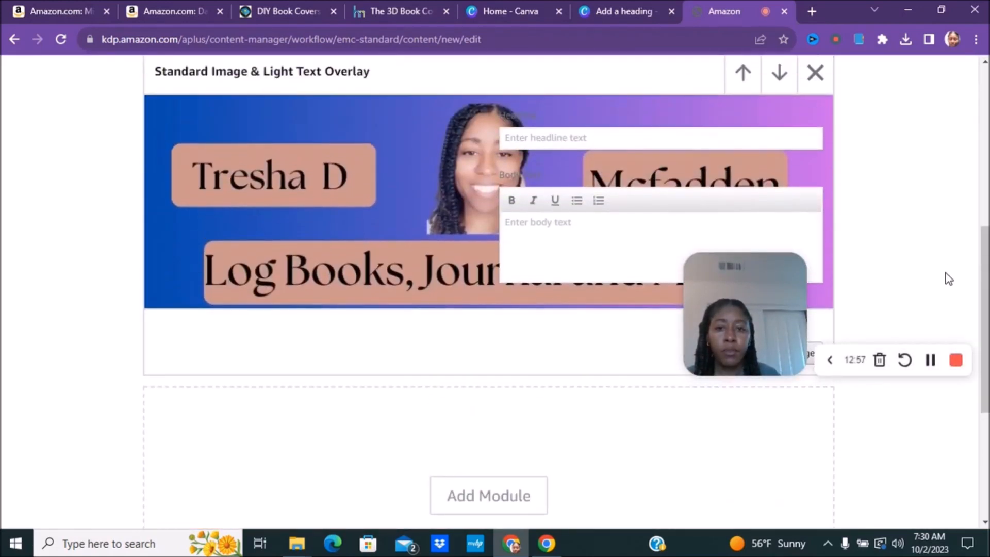
Add a second Standard Image & Light Text Overlay module below the first banner
{"action": "scroll", "coordinate": [920, 327], "scroll_direction": "down", "scroll_amount": 4}
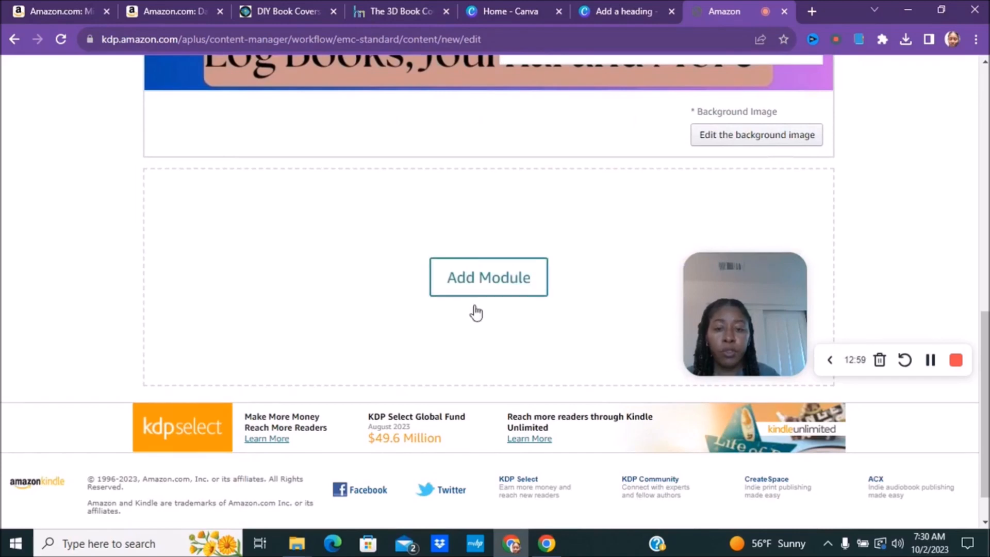
{"action": "left_click", "coordinate": [460, 279]}
{"action": "scroll", "coordinate": [626, 313], "scroll_direction": "down", "scroll_amount": 5}
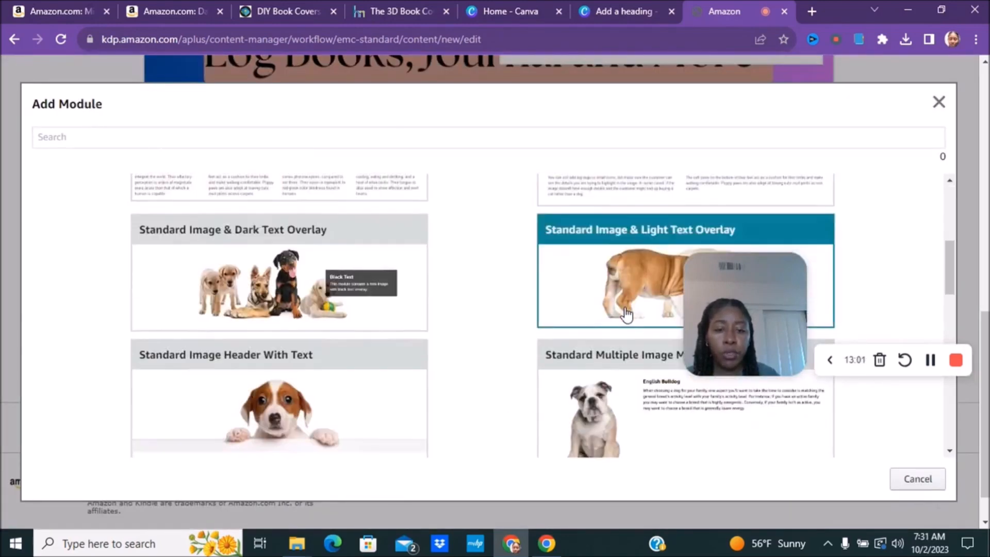
{"action": "scroll", "coordinate": [627, 314], "scroll_direction": "up", "scroll_amount": 1}
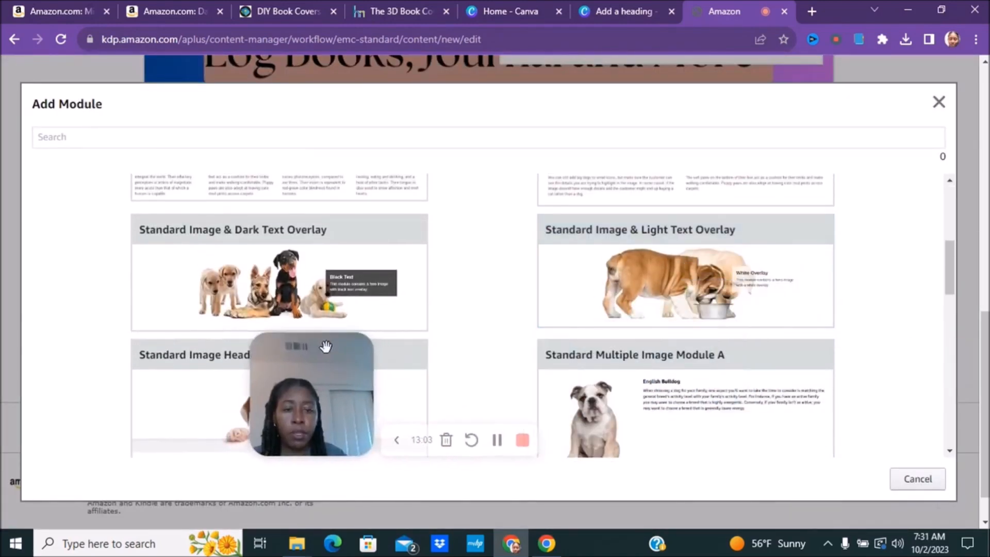
{"action": "left_click", "coordinate": [744, 248]}
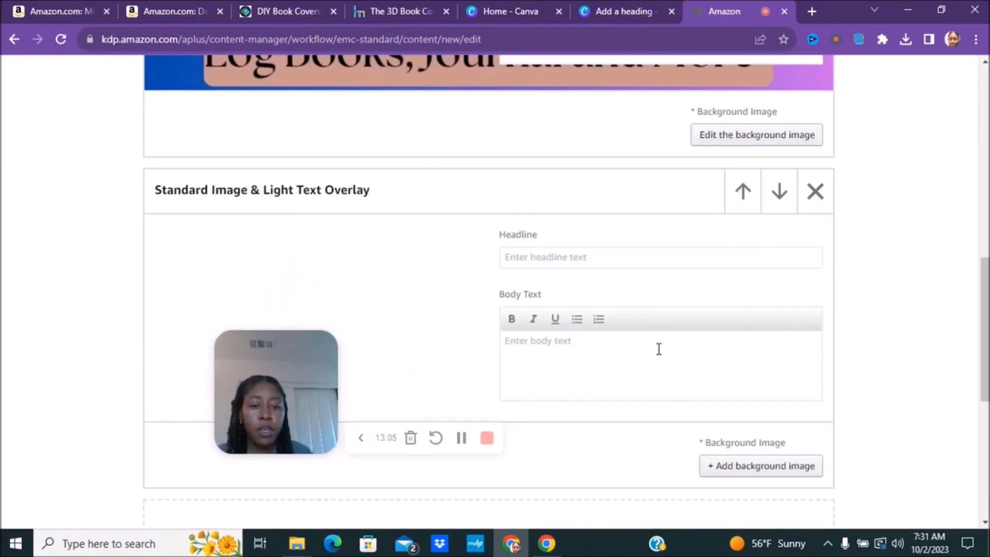
Load image 2 from the Test folder as the second module's background image
{"action": "left_click", "coordinate": [722, 477]}
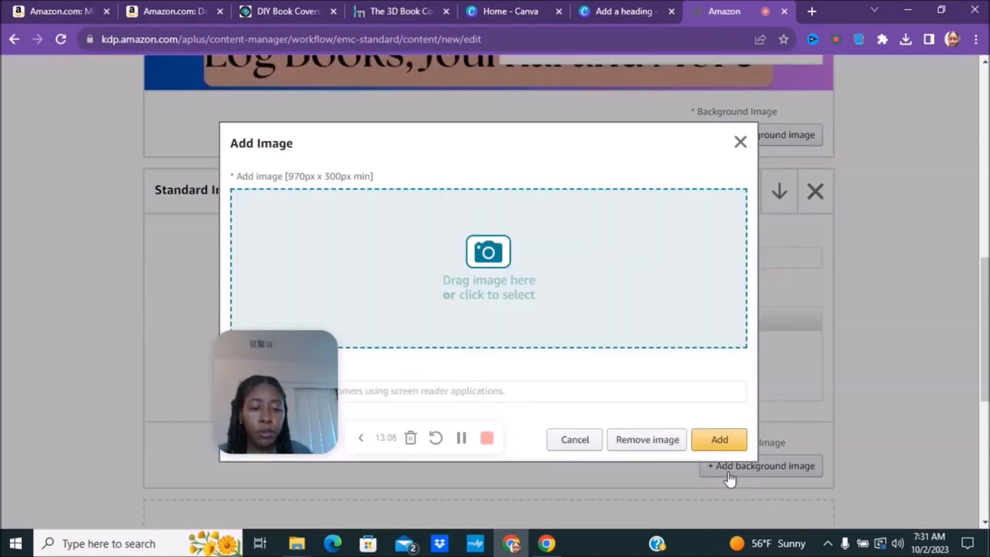
{"action": "left_click", "coordinate": [506, 275]}
{"action": "left_click", "coordinate": [249, 131]}
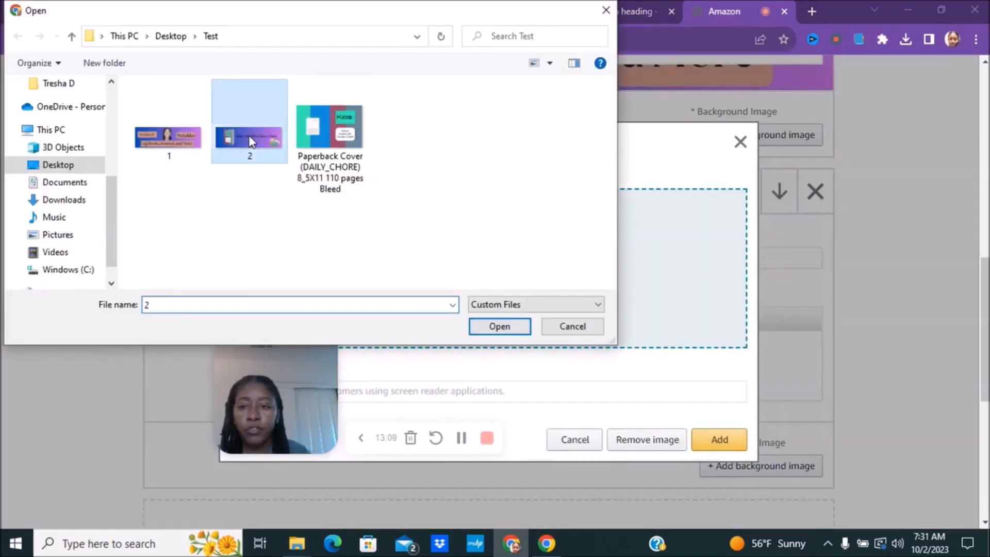
{"action": "left_click", "coordinate": [499, 327]}
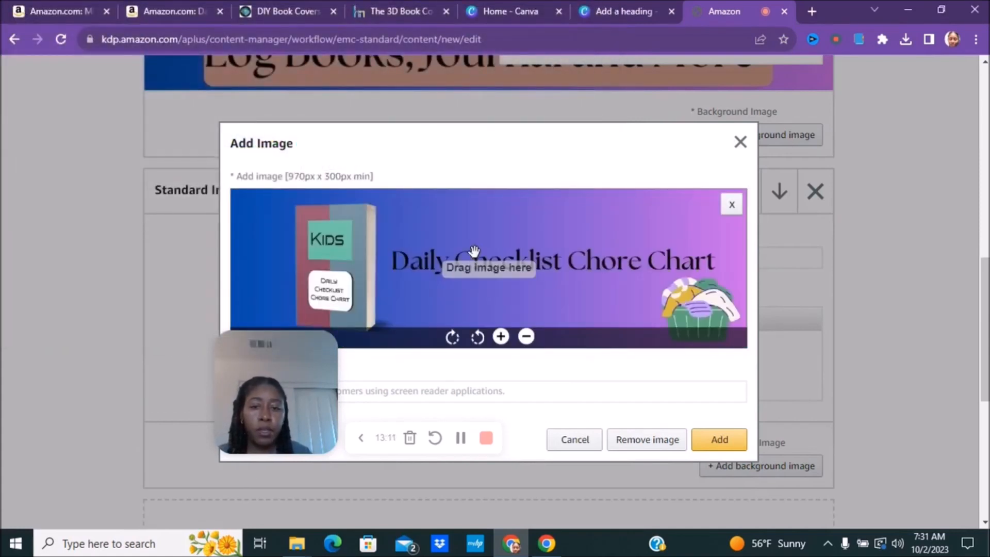
Enter "Banner Daily Chore List" as the image keywords and add the banner to the second module
{"action": "left_click_drag", "start_coordinate": [327, 357], "coordinate": [797, 262]}
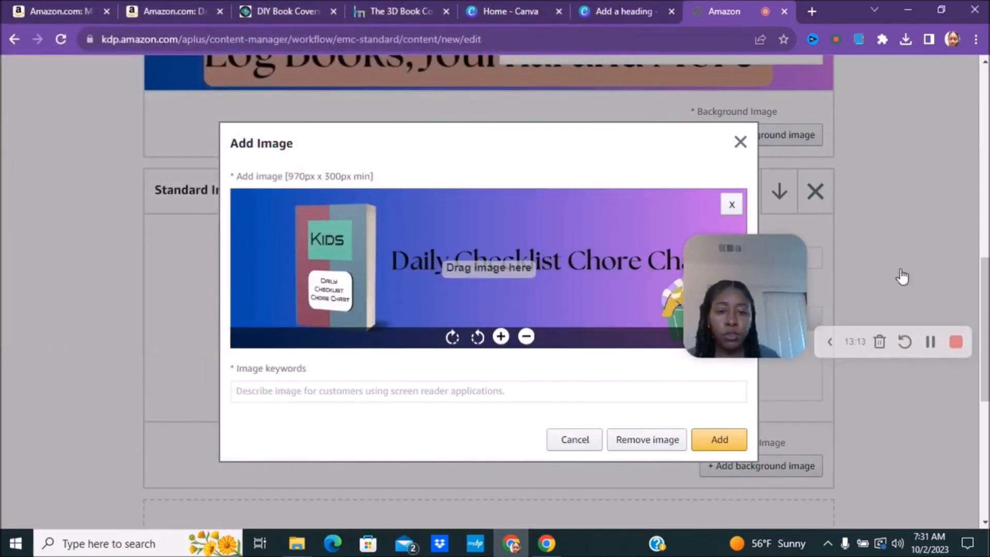
{"action": "left_click", "coordinate": [335, 388]}
{"action": "type", "text": "Banner Daily Chore List"}
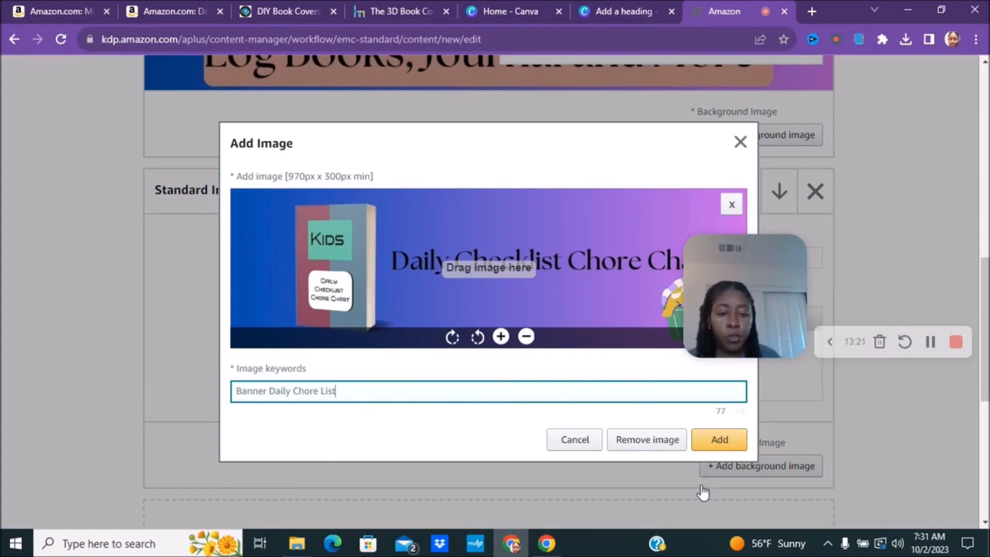
{"action": "left_click", "coordinate": [720, 446]}
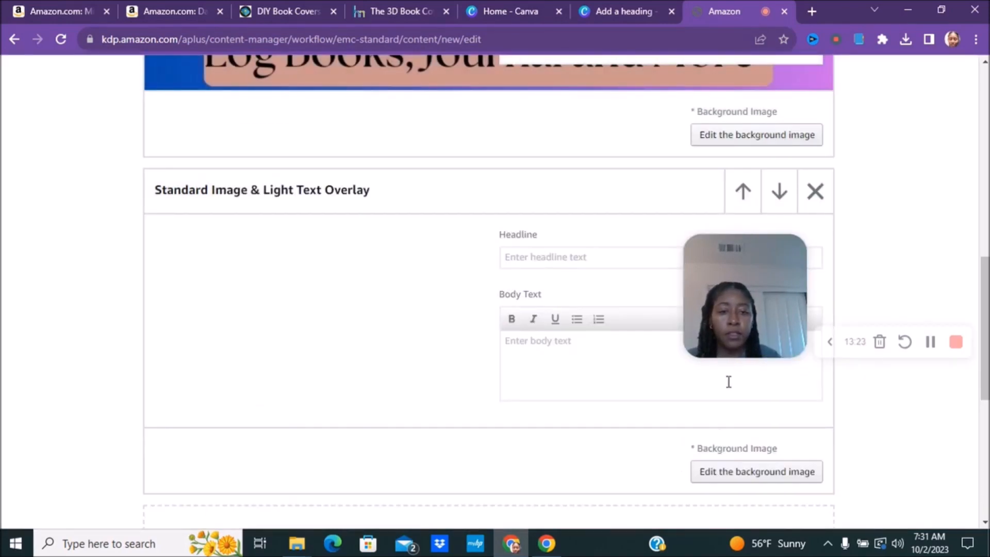
Preview the A+ content in both the desktop and mobile layouts and examine how the two banners look
{"action": "scroll", "coordinate": [243, 234], "scroll_direction": "up", "scroll_amount": 15}
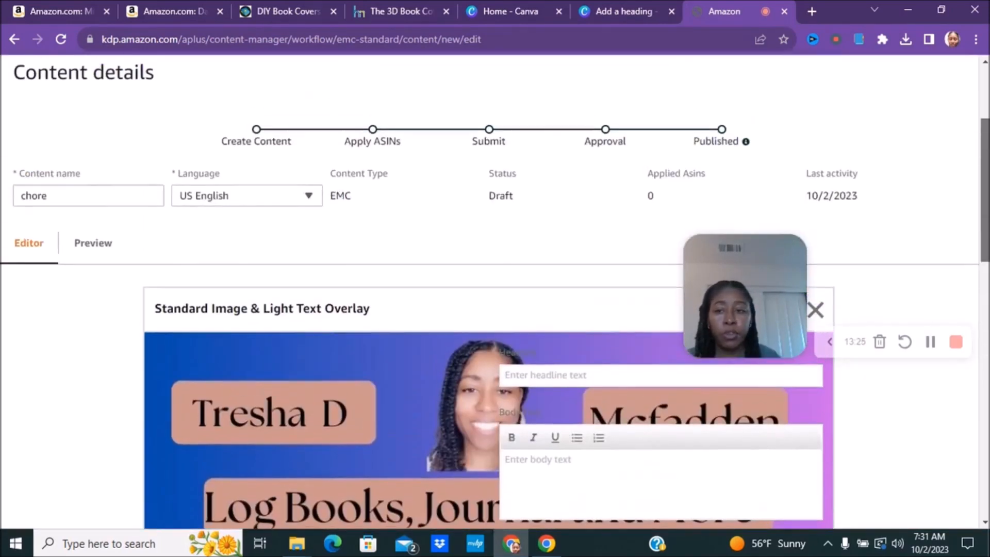
{"action": "left_click", "coordinate": [94, 245]}
{"action": "left_click_drag", "start_coordinate": [713, 257], "coordinate": [124, 43]}
{"action": "mouse_move", "coordinate": [987, 216]}
{"action": "left_mouse_down"}
{"action": "mouse_move", "coordinate": [984, 385]}
{"action": "mouse_move", "coordinate": [986, 230]}
{"action": "left_mouse_up"}
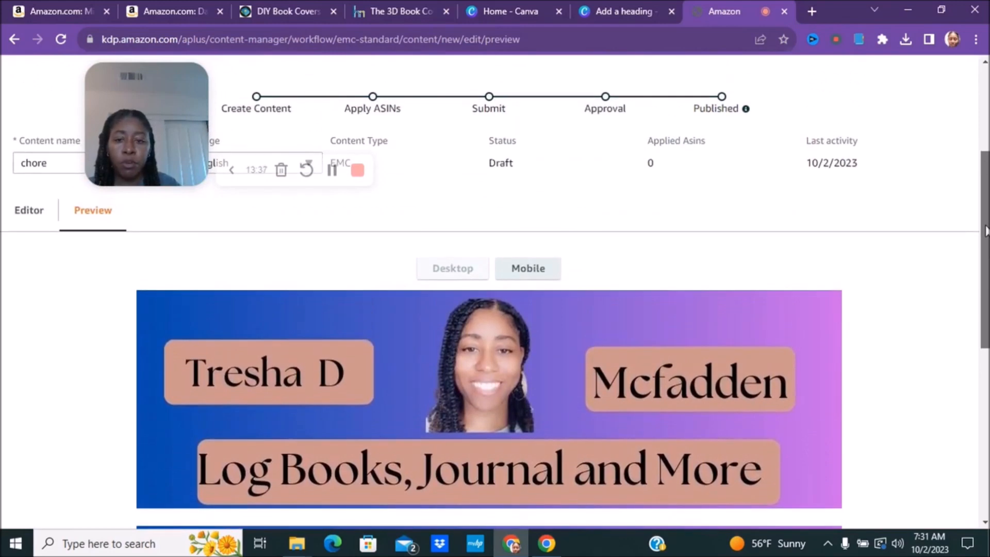
{"action": "left_click", "coordinate": [530, 269]}
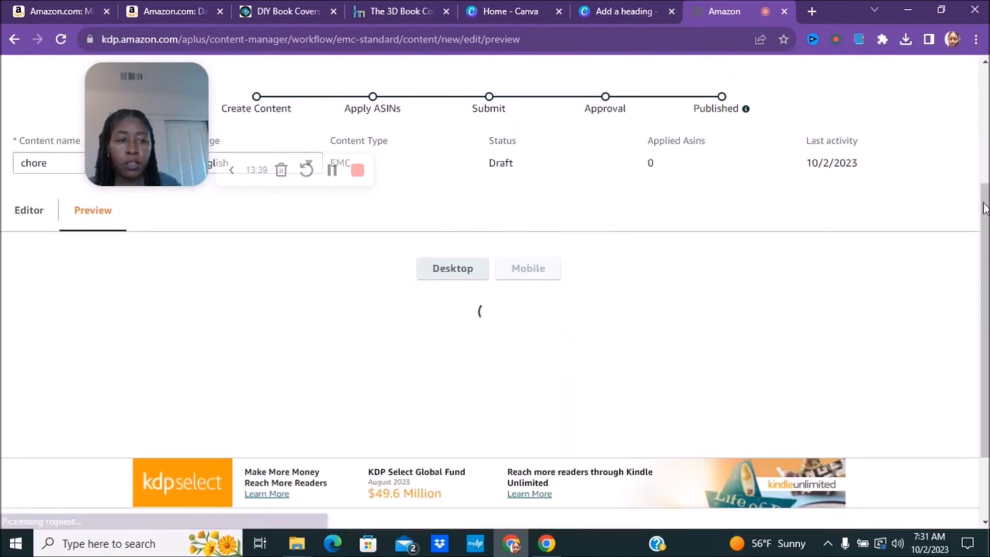
{"action": "mouse_move", "coordinate": [986, 230]}
{"action": "left_mouse_down"}
{"action": "mouse_move", "coordinate": [987, 272]}
{"action": "mouse_move", "coordinate": [986, 230]}
{"action": "left_mouse_up"}
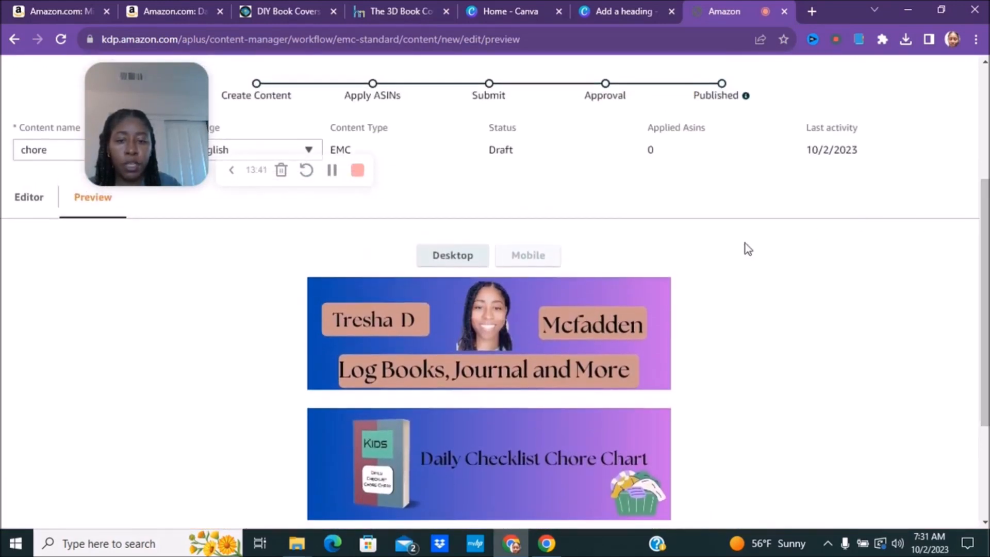
{"action": "left_click", "coordinate": [446, 268]}
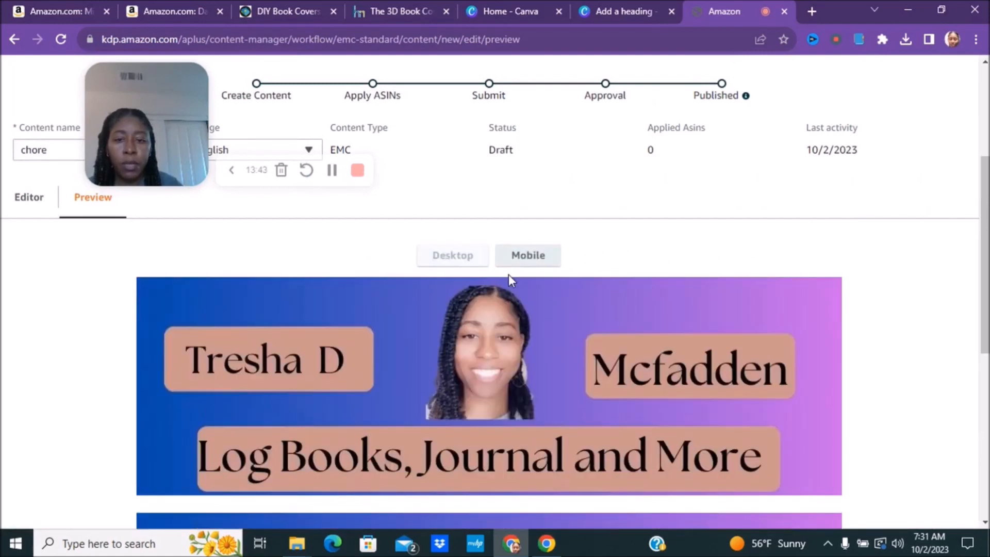
{"action": "scroll", "coordinate": [856, 279], "scroll_direction": "down", "scroll_amount": 6}
{"action": "scroll", "coordinate": [871, 294], "scroll_direction": "up", "scroll_amount": 10}
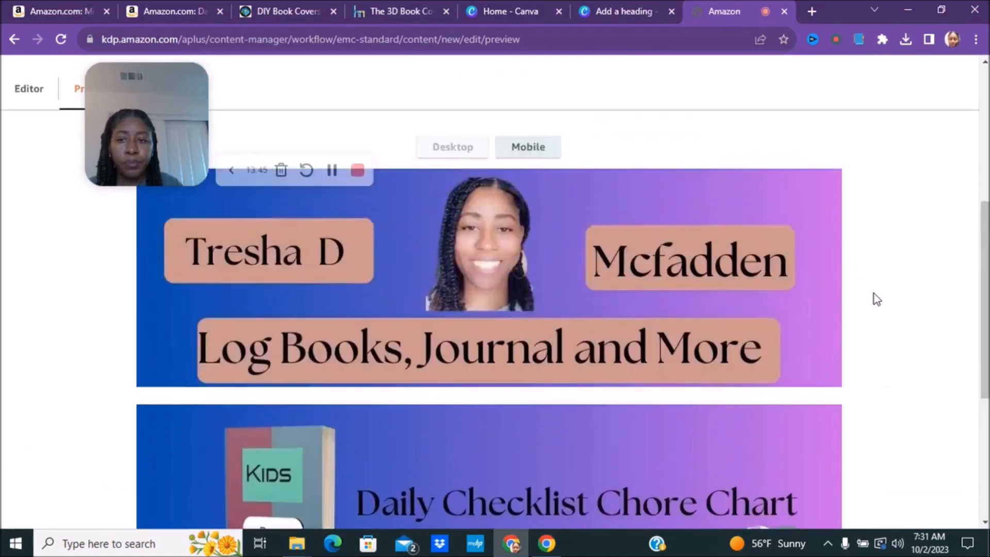
Return to editing the content and add a Standard Three Images & Text module below the second banner
{"action": "left_click", "coordinate": [29, 391]}
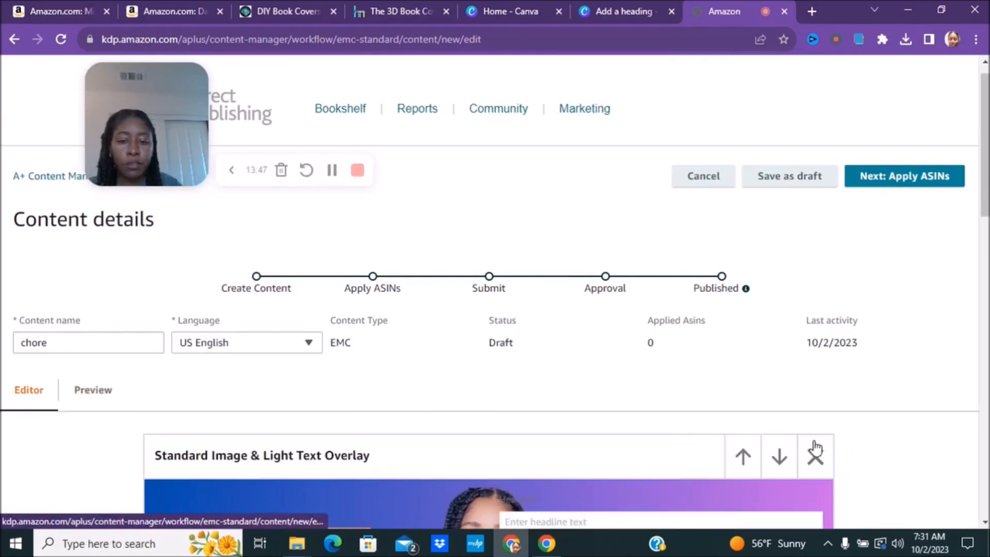
{"action": "scroll", "coordinate": [926, 377], "scroll_direction": "down", "scroll_amount": 10}
{"action": "scroll", "coordinate": [926, 376], "scroll_direction": "down", "scroll_amount": 7}
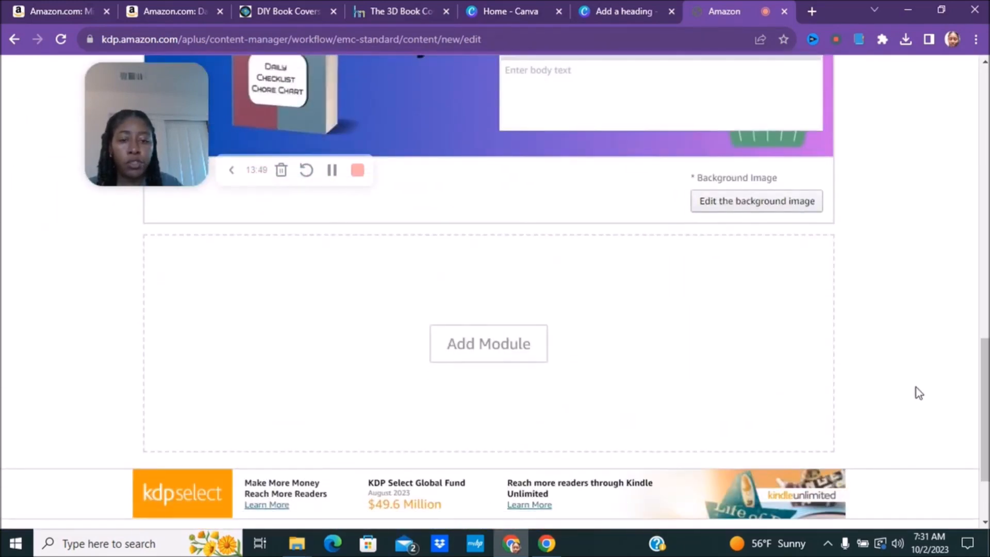
{"action": "left_click", "coordinate": [485, 355]}
{"action": "scroll", "coordinate": [460, 348], "scroll_direction": "down", "scroll_amount": 20}
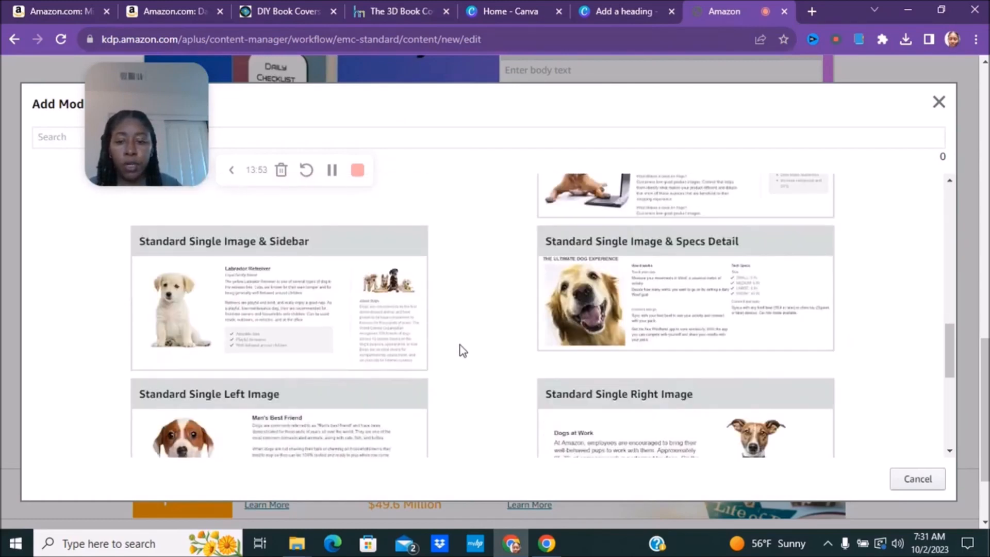
{"action": "left_click", "coordinate": [380, 305]}
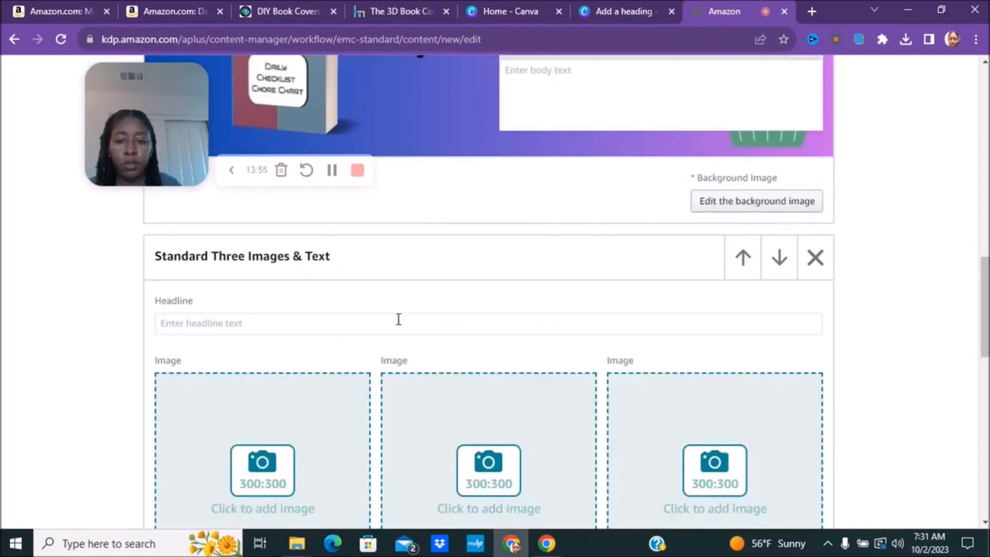
{"action": "scroll", "coordinate": [479, 350], "scroll_direction": "down", "scroll_amount": 3}
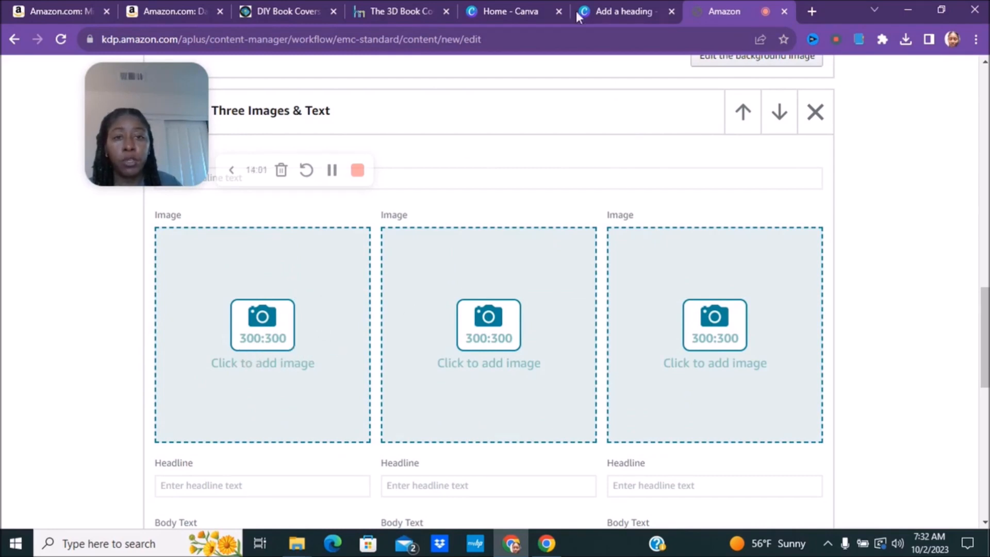
Switch to the Canva home page and create a new custom-size design of 300 × 300 px
{"action": "left_click", "coordinate": [533, 12]}
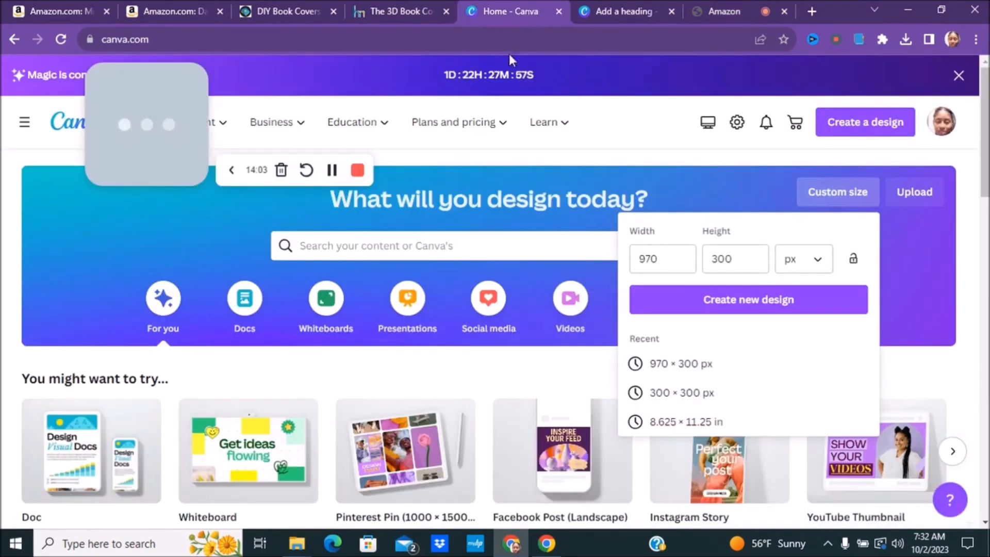
{"action": "double_click", "coordinate": [657, 256]}
{"action": "type", "text": "300"}
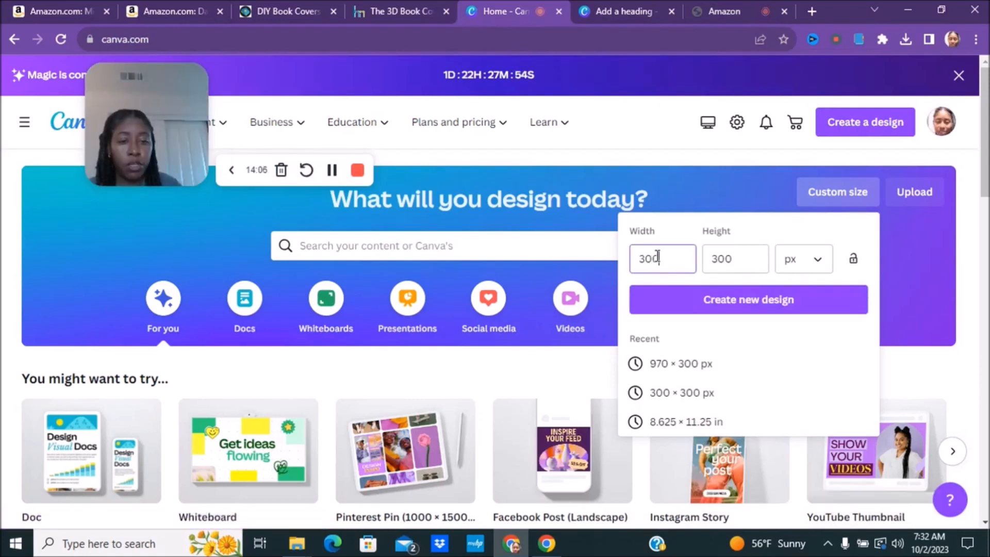
{"action": "left_click", "coordinate": [749, 304]}
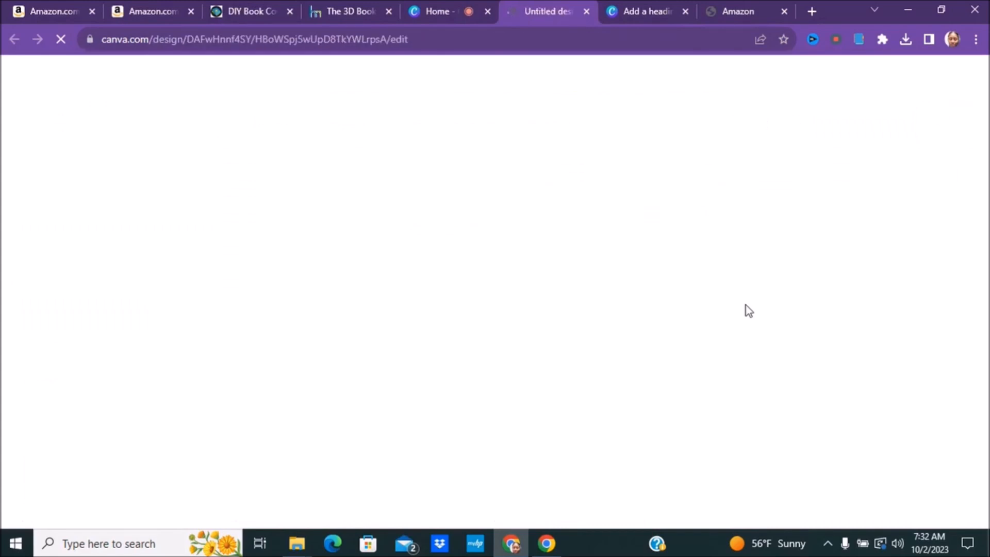
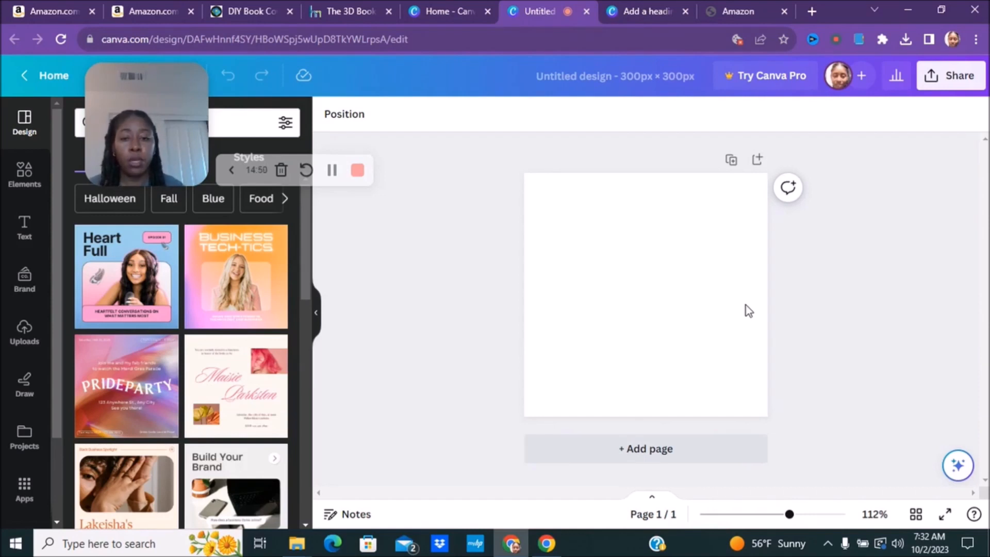
{"action": "left_click_drag", "start_coordinate": [153, 82], "coordinate": [306, 293]}
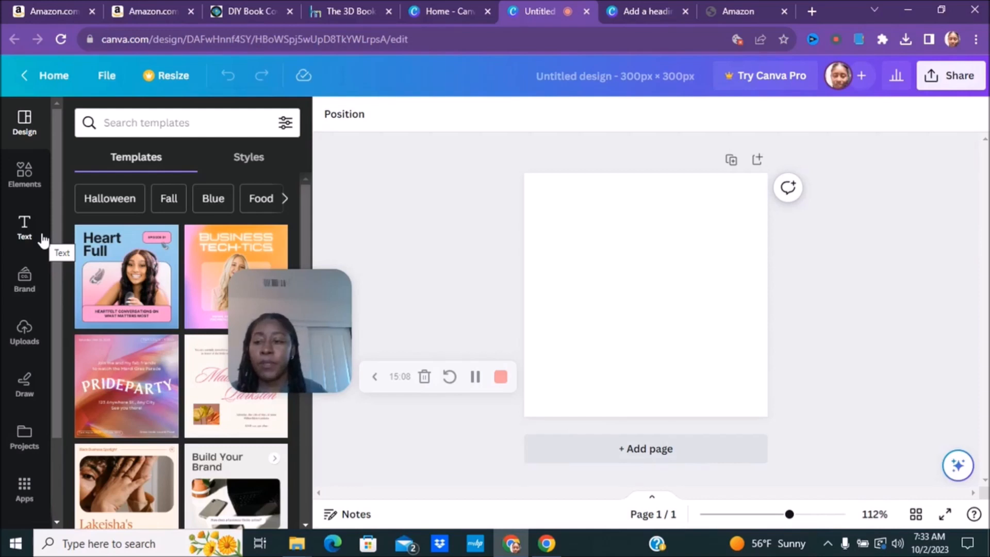
Fill the blank 300 × 300 px page background with the blue-to-purple gradient from the default colors
{"action": "left_click_drag", "start_coordinate": [347, 309], "coordinate": [916, 476]}
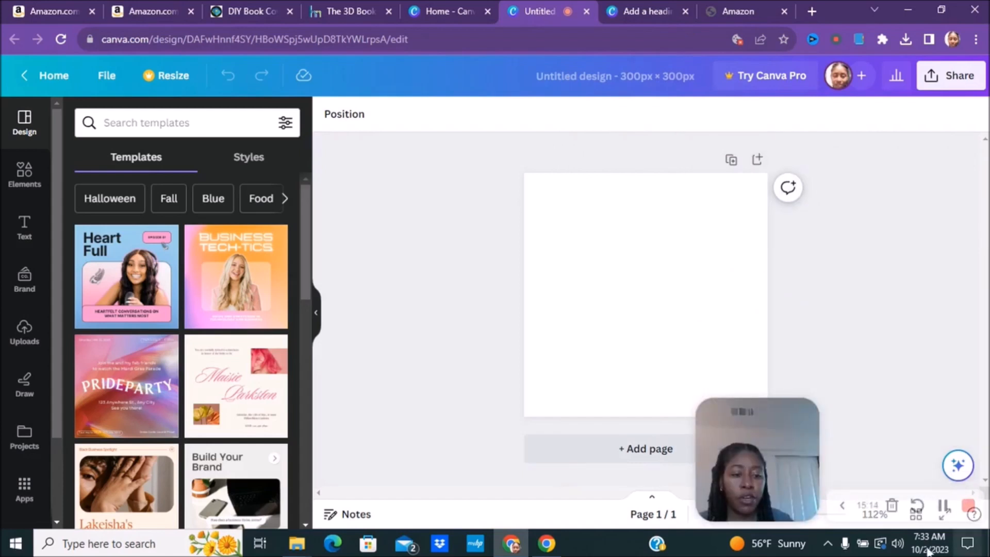
{"action": "left_click", "coordinate": [658, 316]}
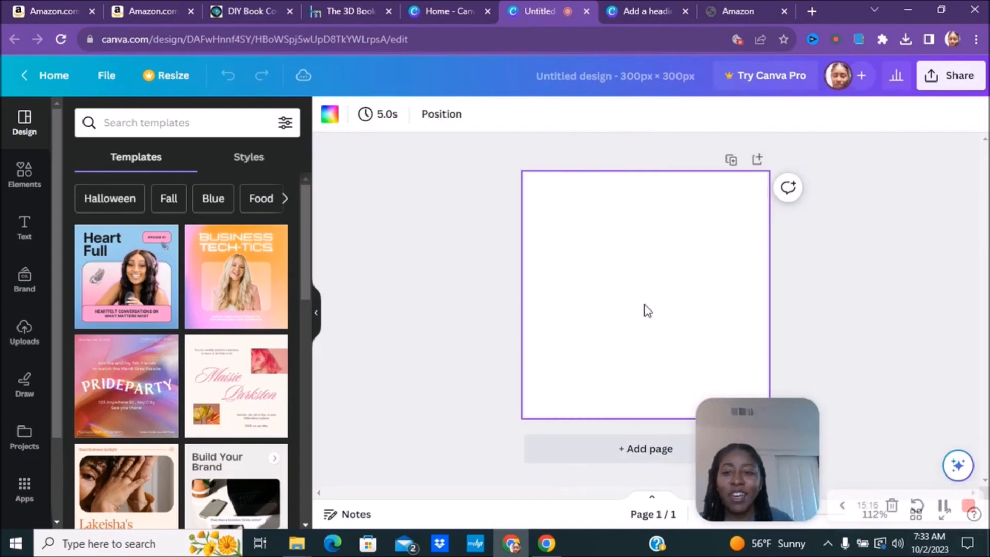
{"action": "left_click", "coordinate": [318, 116]}
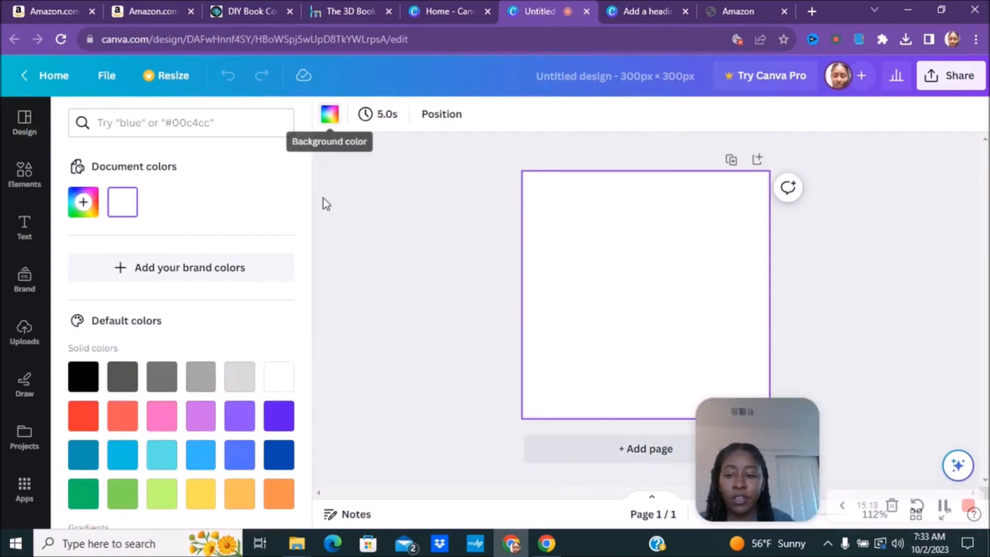
{"action": "left_click_drag", "start_coordinate": [307, 375], "coordinate": [306, 484]}
{"action": "left_click", "coordinate": [200, 421]}
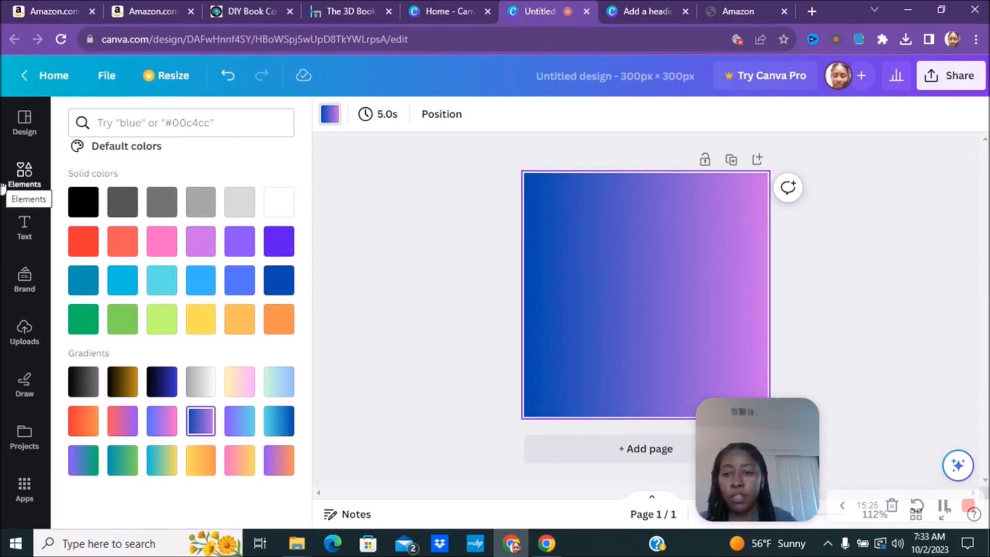
Add the uploaded Kids Daily Checklist Chore Chart book mockup, enlarge it and place it on the left half of the page
{"action": "left_click", "coordinate": [24, 347]}
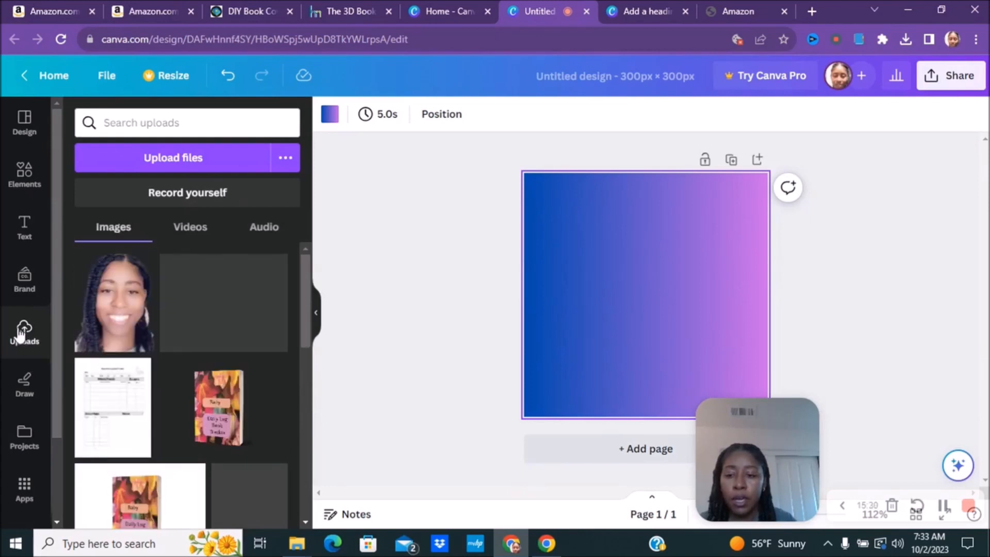
{"action": "left_click_drag", "start_coordinate": [206, 307], "coordinate": [606, 260]}
{"action": "left_click_drag", "start_coordinate": [727, 337], "coordinate": [778, 377]}
{"action": "left_click_drag", "start_coordinate": [553, 380], "coordinate": [534, 401]}
{"action": "left_click_drag", "start_coordinate": [632, 322], "coordinate": [578, 318]}
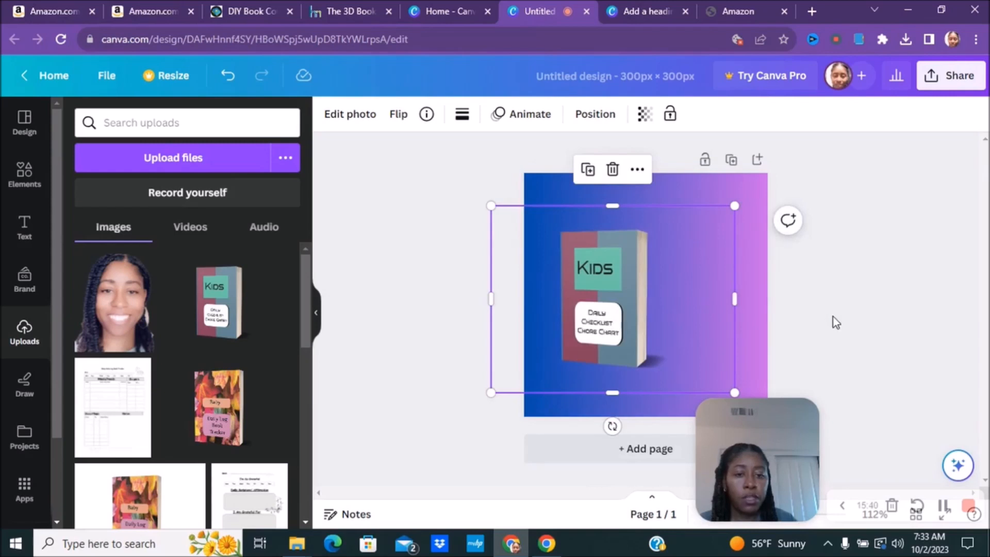
{"action": "left_click", "coordinate": [827, 334]}
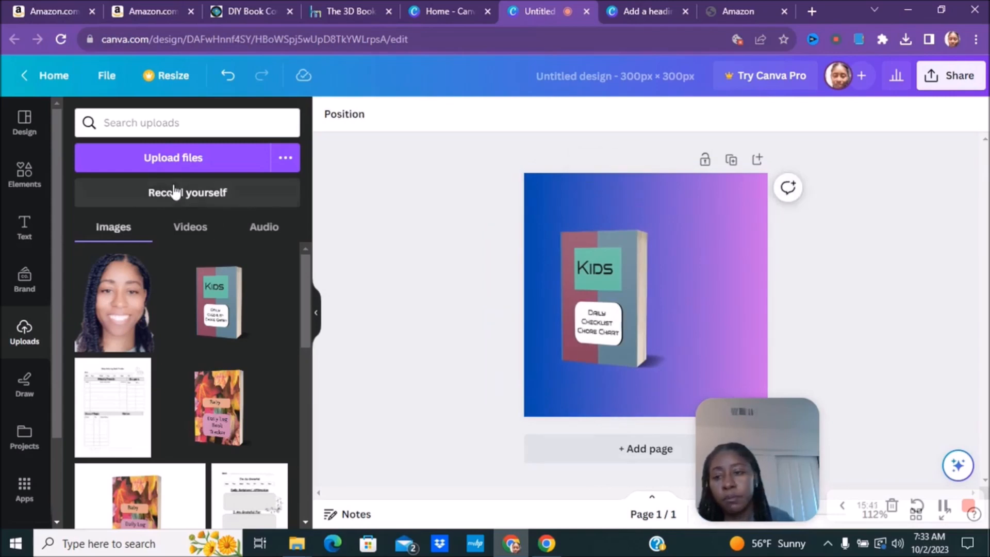
Add the recently used yellow gloves and cleaning bottles graphic and place it in the page's lower right corner
{"action": "left_click", "coordinate": [29, 177]}
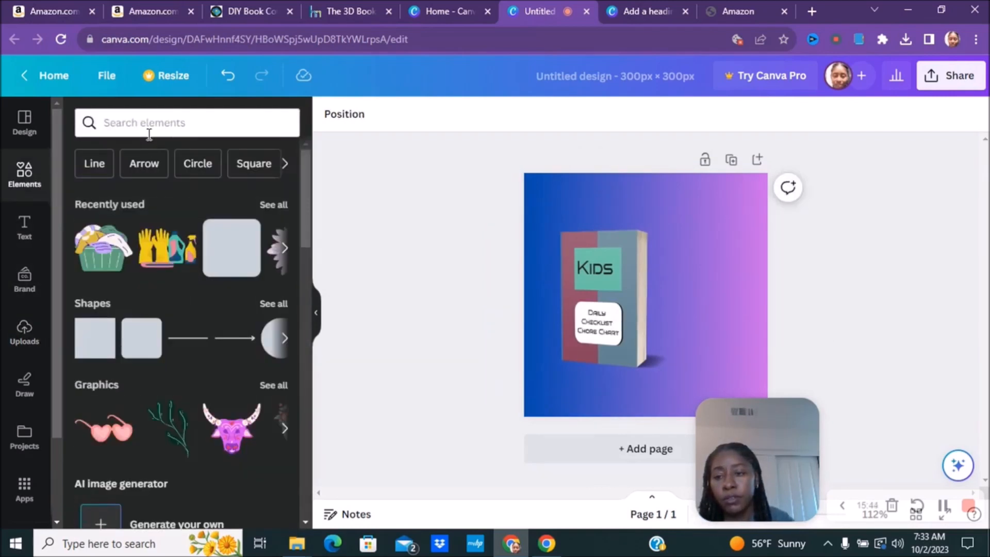
{"action": "left_click", "coordinate": [168, 249]}
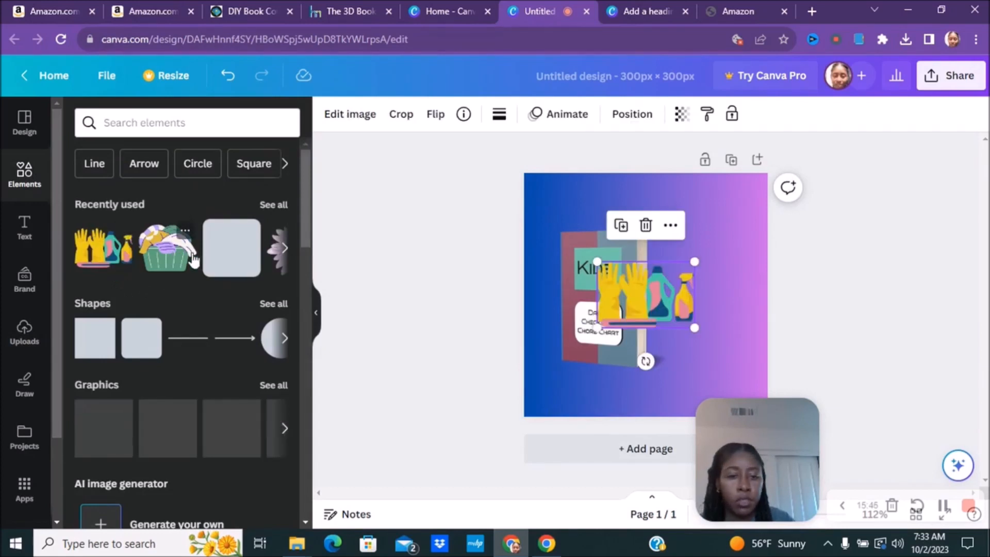
{"action": "left_click_drag", "start_coordinate": [644, 292], "coordinate": [705, 374]}
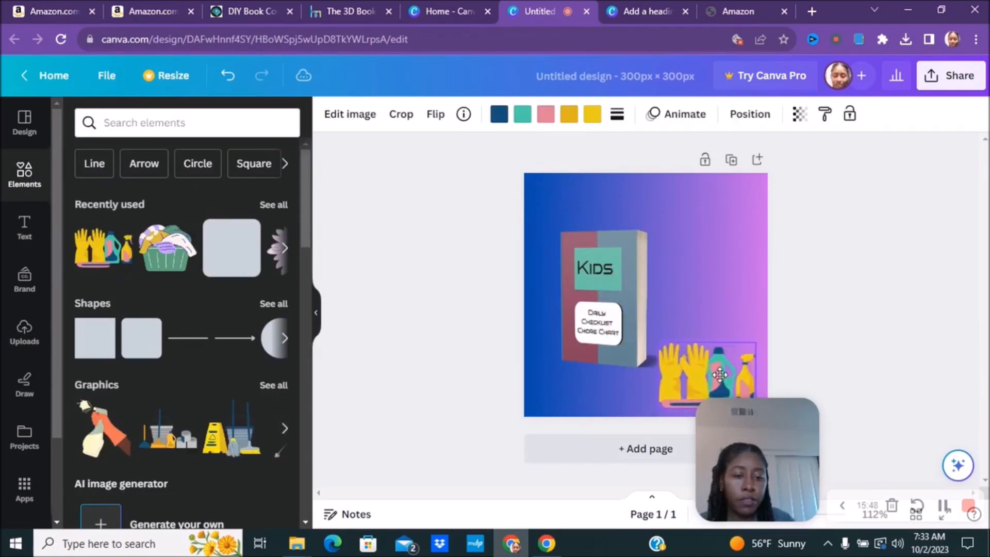
{"action": "left_click", "coordinate": [872, 329]}
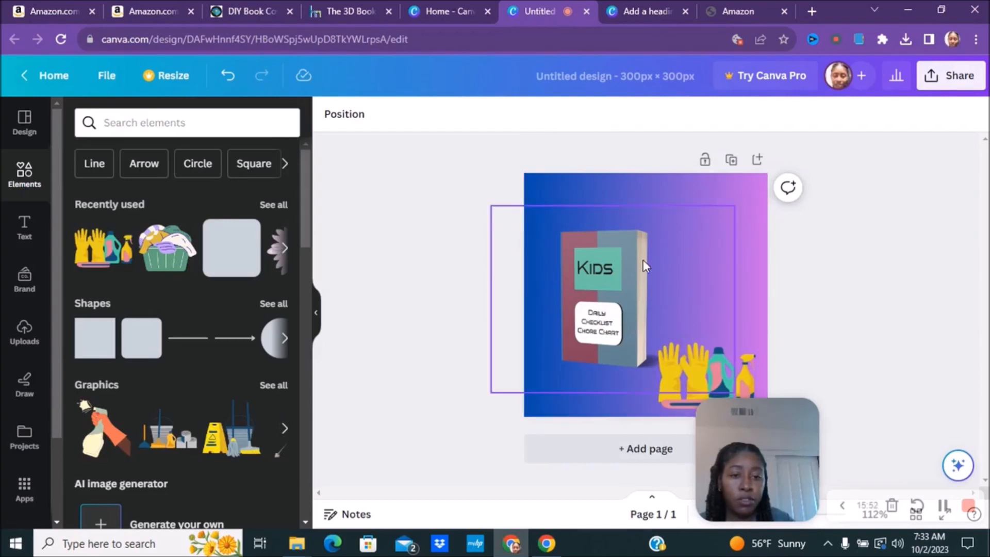
Enlarge the book mockup until its image frame spans the full height of the page
{"action": "left_click", "coordinate": [562, 246]}
{"action": "left_click_drag", "start_coordinate": [610, 206], "coordinate": [612, 173]}
{"action": "left_click_drag", "start_coordinate": [608, 398], "coordinate": [611, 416]}
{"action": "left_click", "coordinate": [892, 311]}
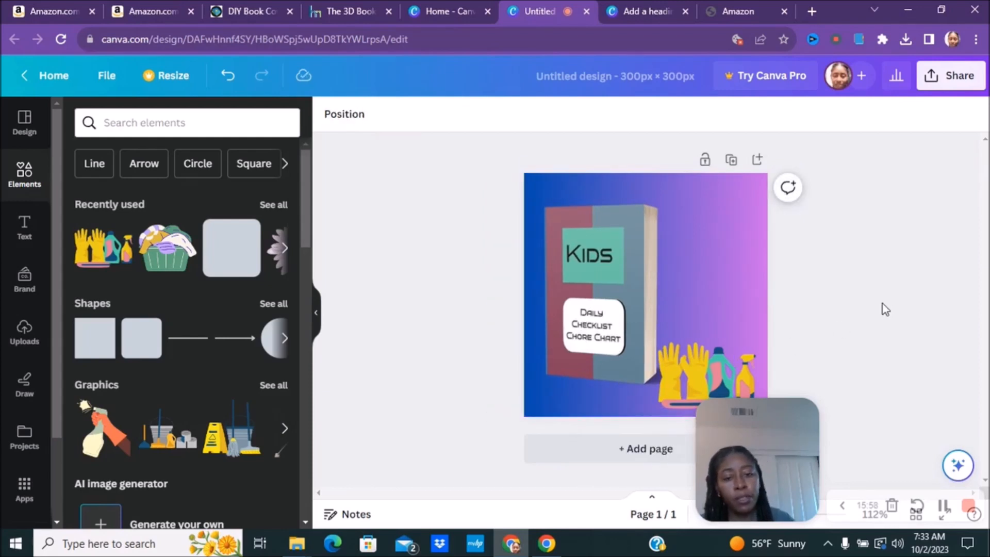
Download the design as a JPG at 300 × 300 px and return to the page
{"action": "left_click", "coordinate": [961, 78]}
{"action": "scroll", "coordinate": [985, 242], "scroll_direction": "down", "scroll_amount": 2}
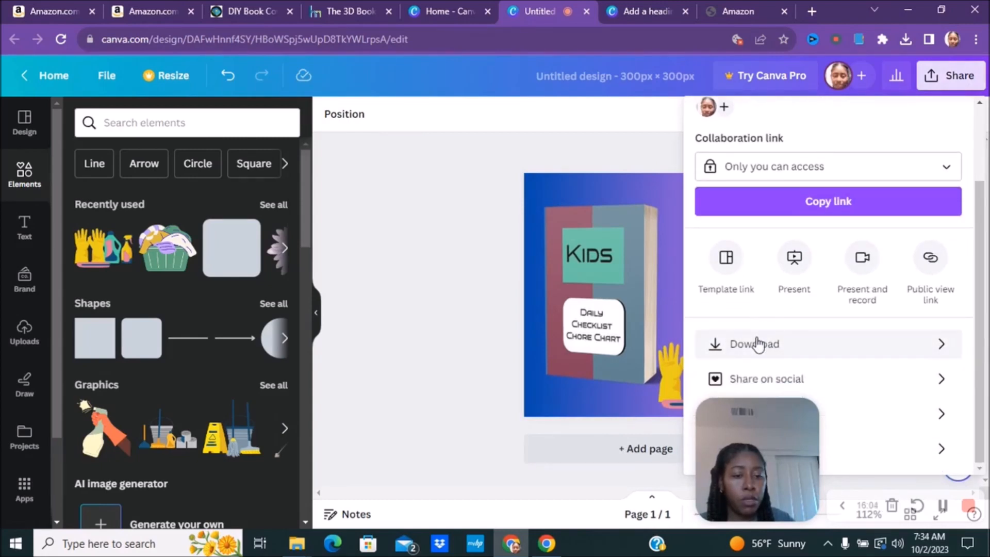
{"action": "left_click", "coordinate": [765, 348]}
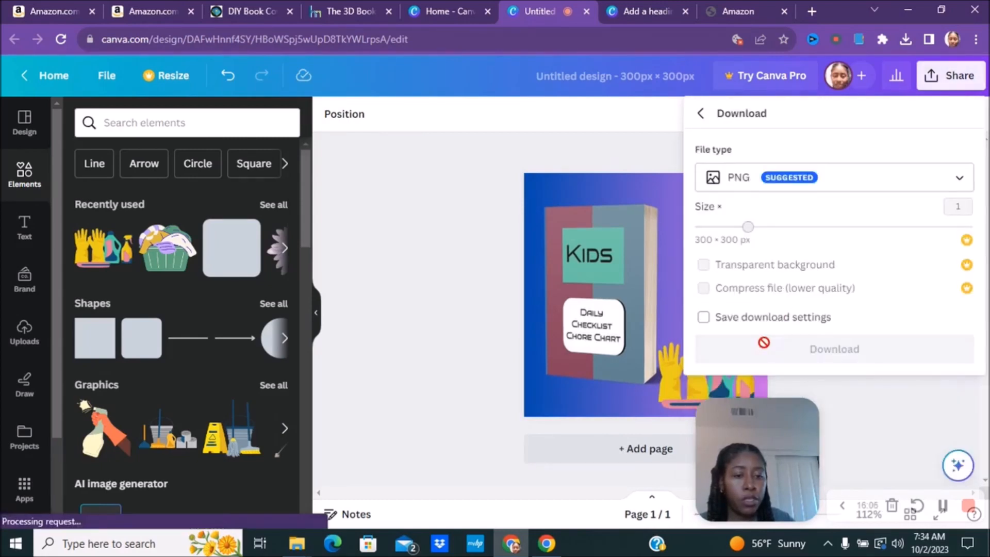
{"action": "left_click", "coordinate": [759, 180]}
{"action": "left_click", "coordinate": [742, 222]}
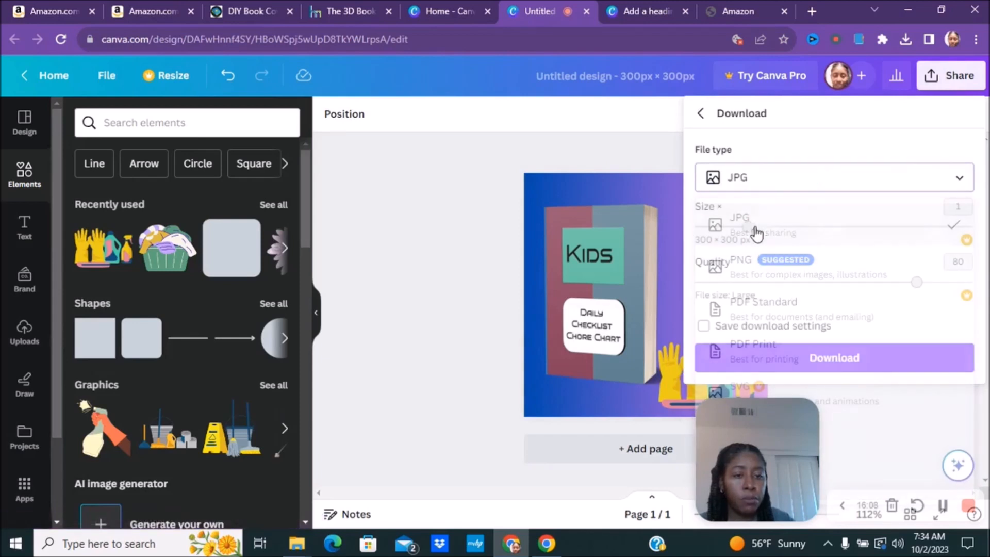
{"action": "left_click", "coordinate": [807, 369]}
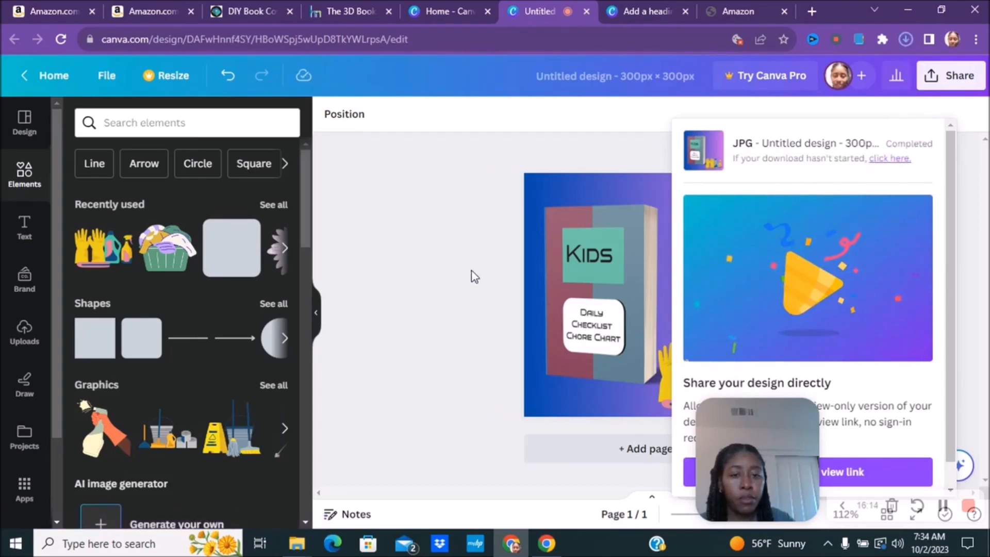
{"action": "left_click", "coordinate": [457, 267]}
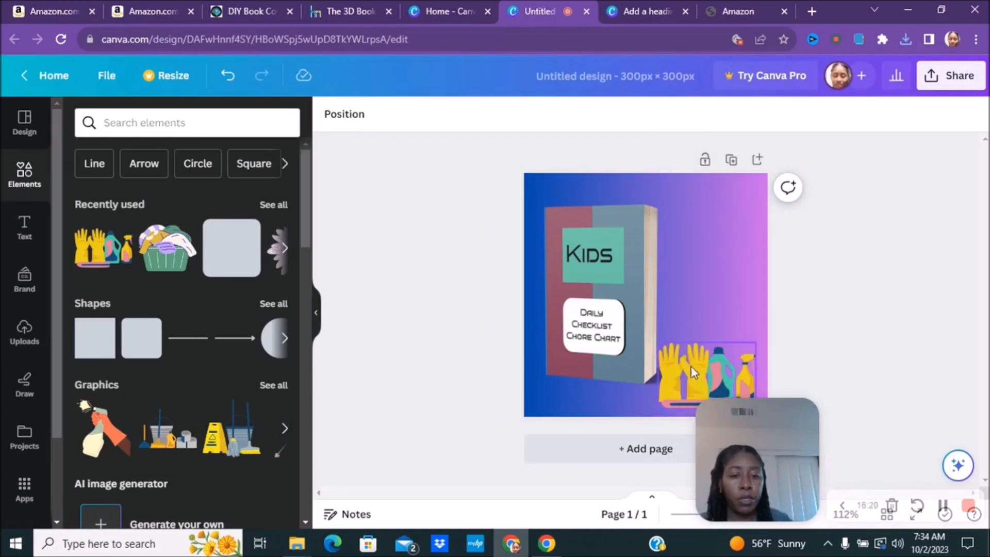
Shift the book mockup slightly down and delete the gloves and cleaning bottles graphic
{"action": "left_click_drag", "start_coordinate": [592, 293], "coordinate": [592, 303]}
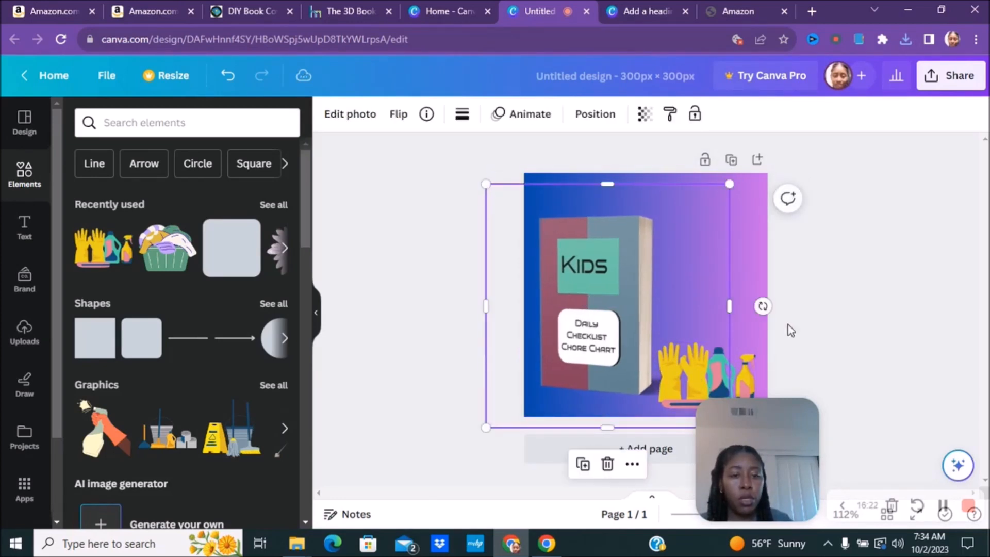
{"action": "left_click", "coordinate": [781, 335]}
{"action": "left_click", "coordinate": [688, 361]}
{"action": "key", "text": "Delete"}
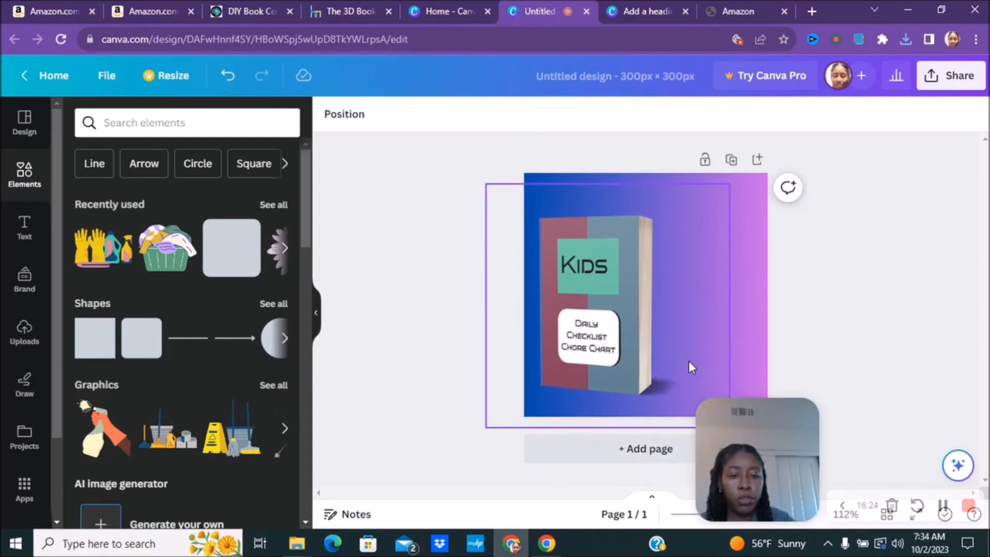
{"action": "left_click_drag", "start_coordinate": [305, 221], "coordinate": [323, 206]}
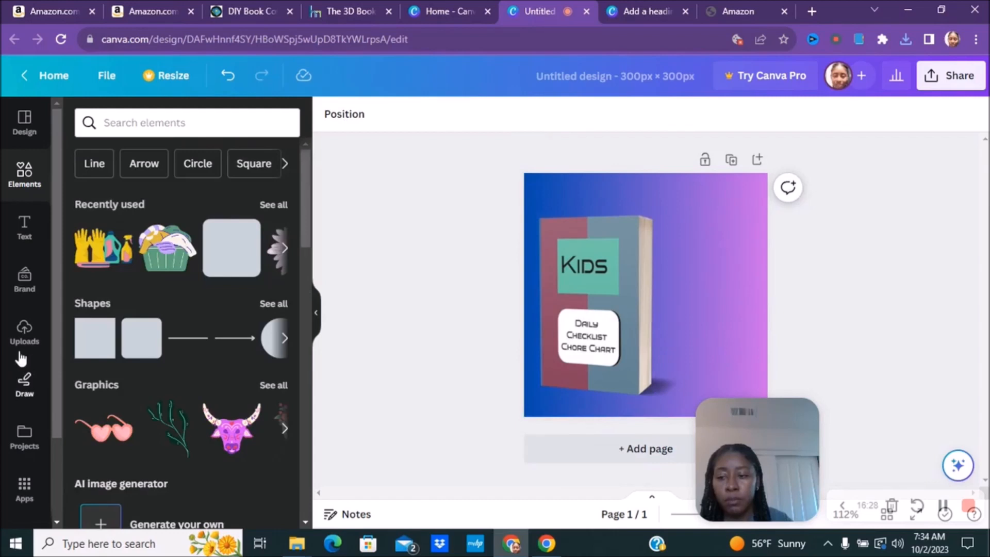
{"action": "left_click", "coordinate": [23, 330]}
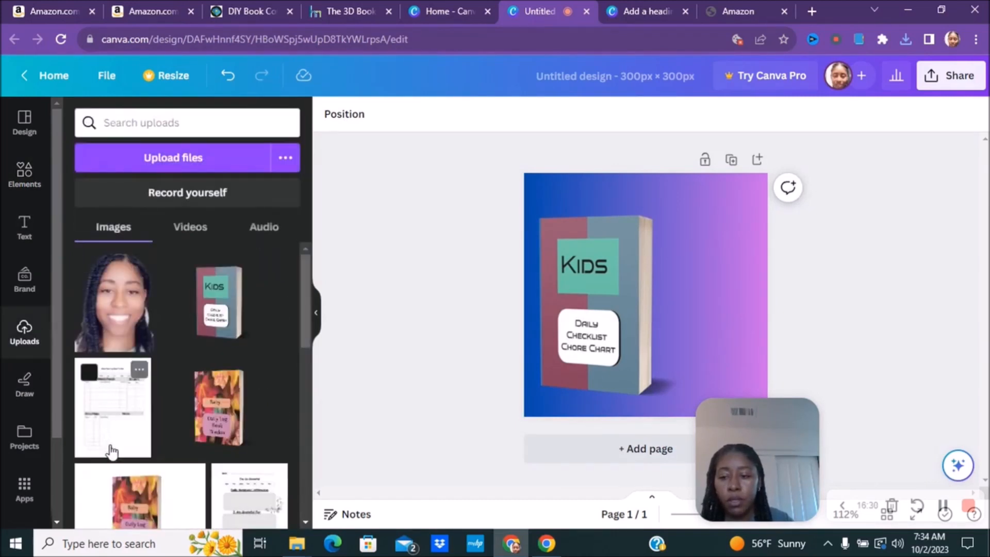
{"action": "left_click", "coordinate": [114, 434]}
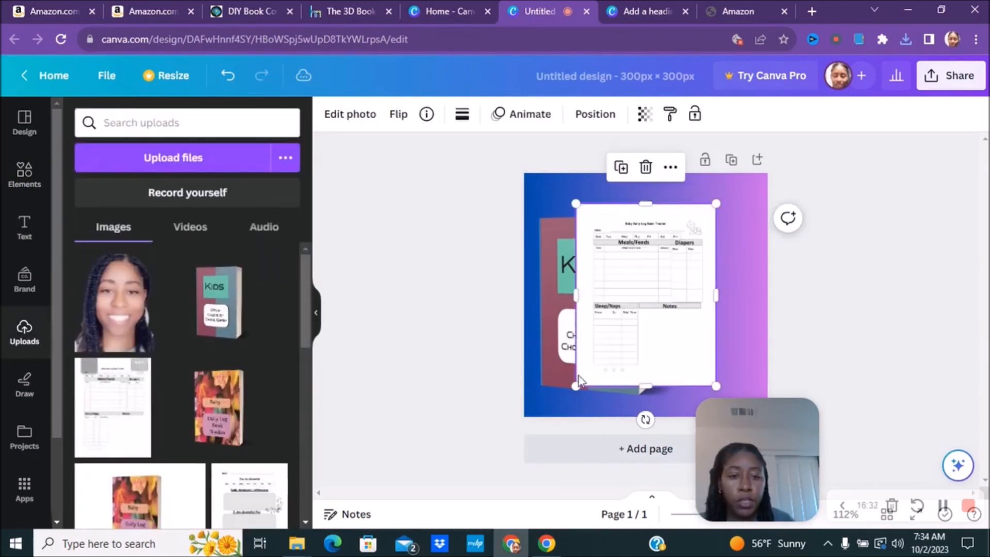
{"action": "key", "text": "Delete"}
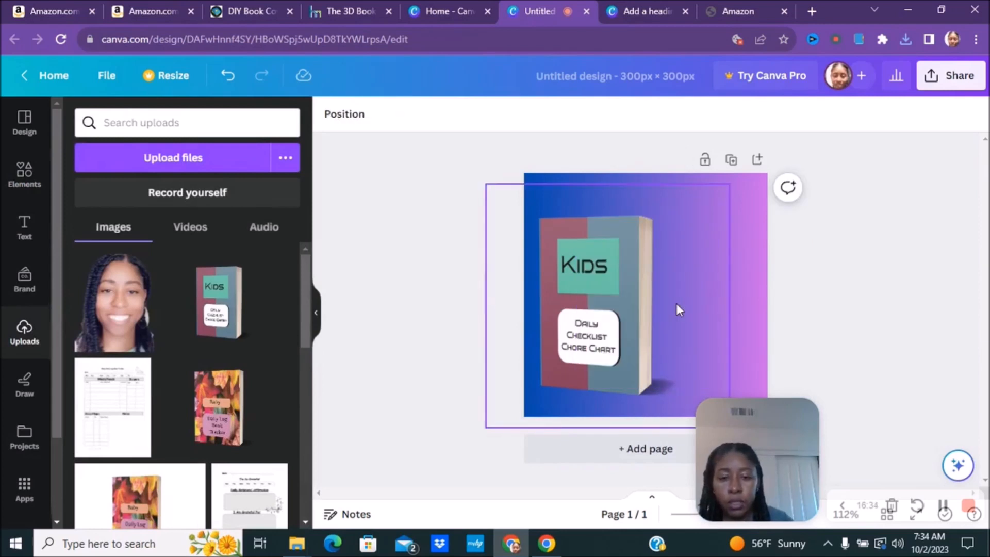
Move the book mockup slightly up on the gradient page
{"action": "left_click_drag", "start_coordinate": [634, 312], "coordinate": [630, 300]}
{"action": "left_click", "coordinate": [952, 348]}
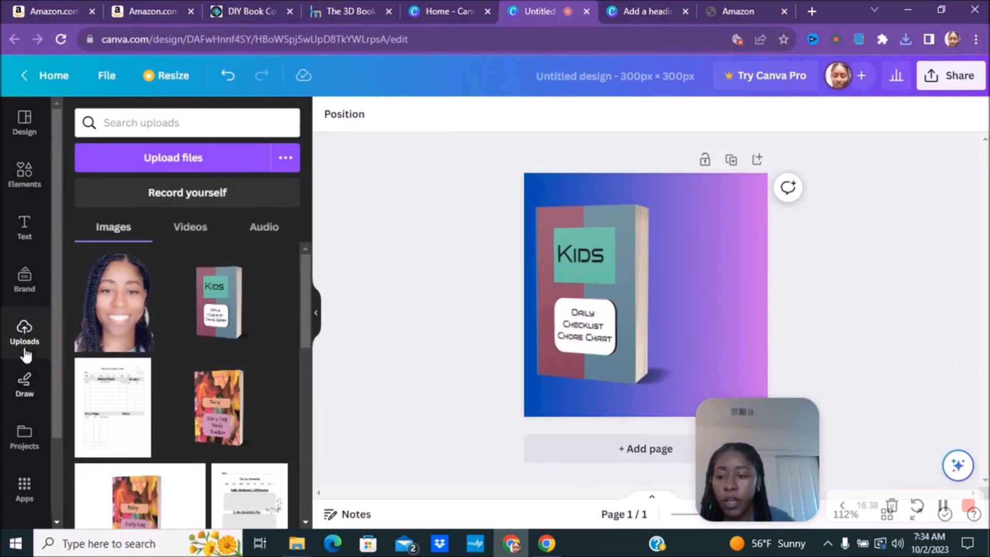
{"action": "left_click", "coordinate": [180, 155]}
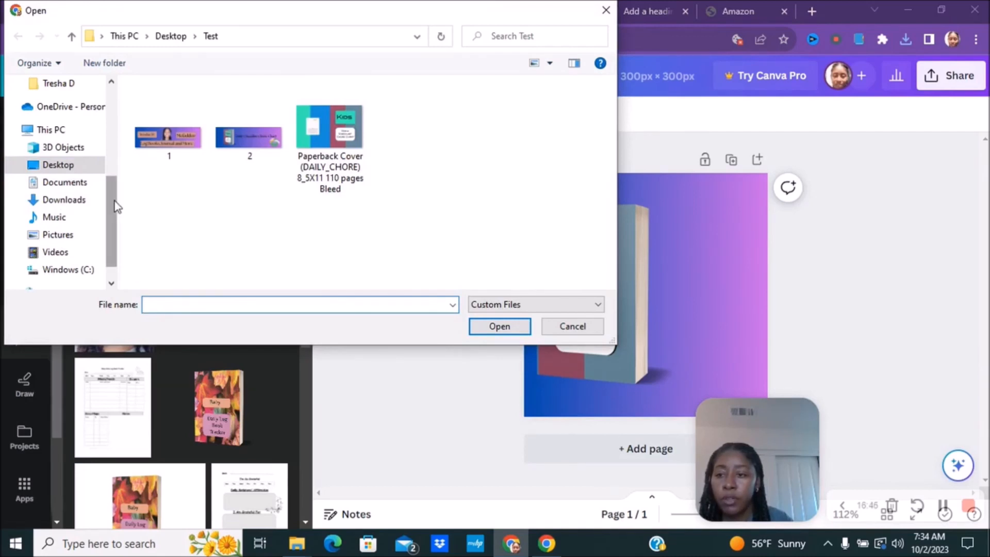
{"action": "scroll", "coordinate": [116, 217], "scroll_direction": "down", "scroll_amount": 1}
{"action": "left_click", "coordinate": [74, 164]}
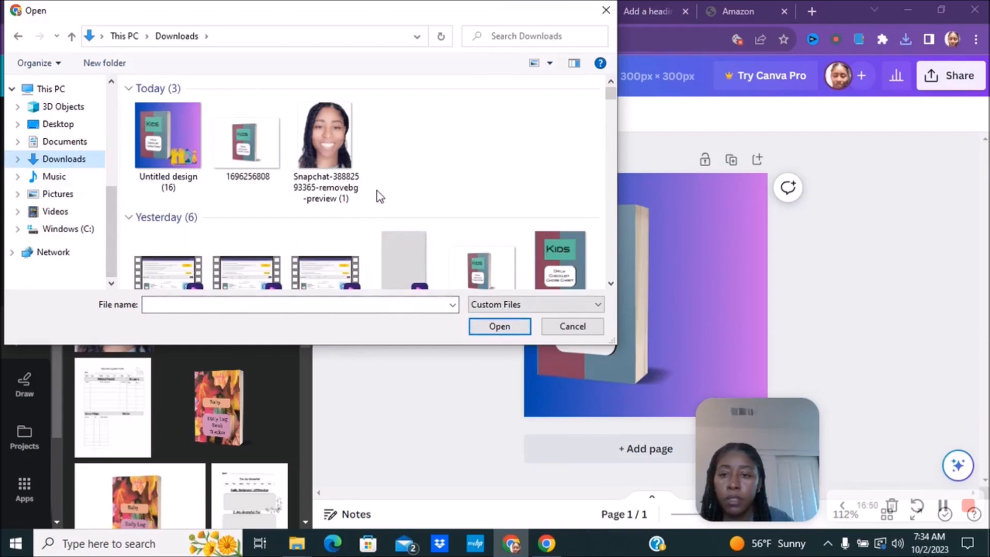
{"action": "left_click", "coordinate": [571, 326]}
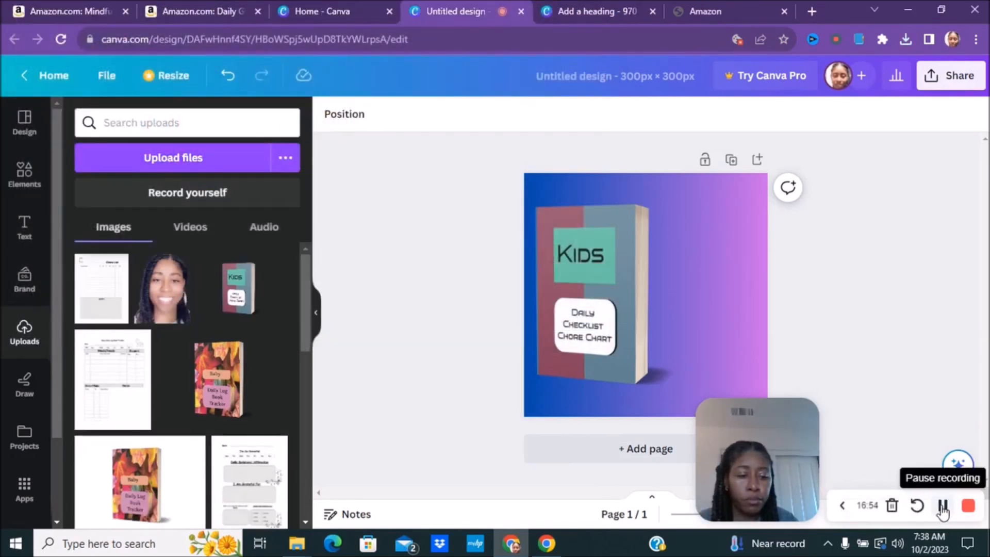
Add the uploaded Chore List page image, shrink it slightly and place it directly beside the book's spine-opposite edge on the right
{"action": "left_click", "coordinate": [104, 307]}
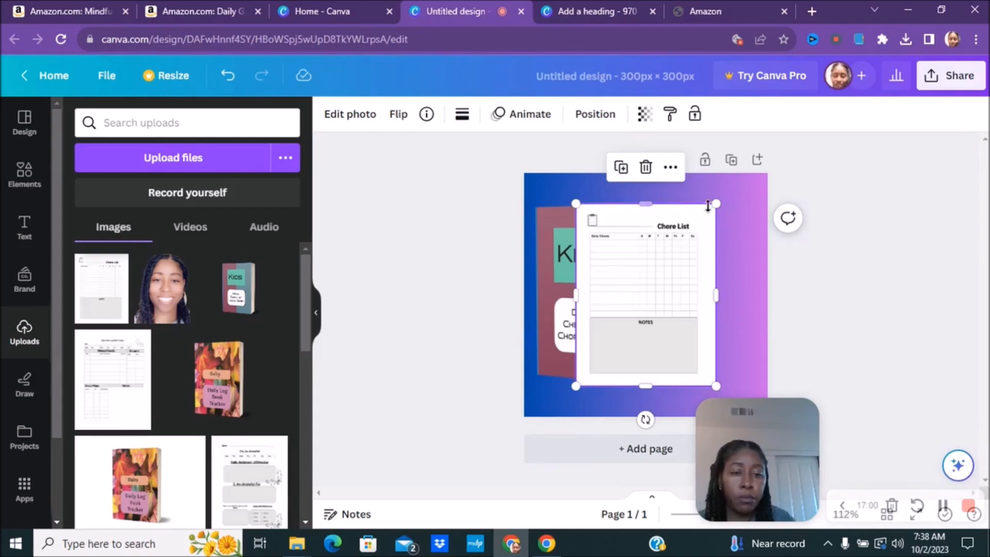
{"action": "left_click_drag", "start_coordinate": [713, 204], "coordinate": [703, 222]}
{"action": "left_click_drag", "start_coordinate": [651, 283], "coordinate": [722, 289]}
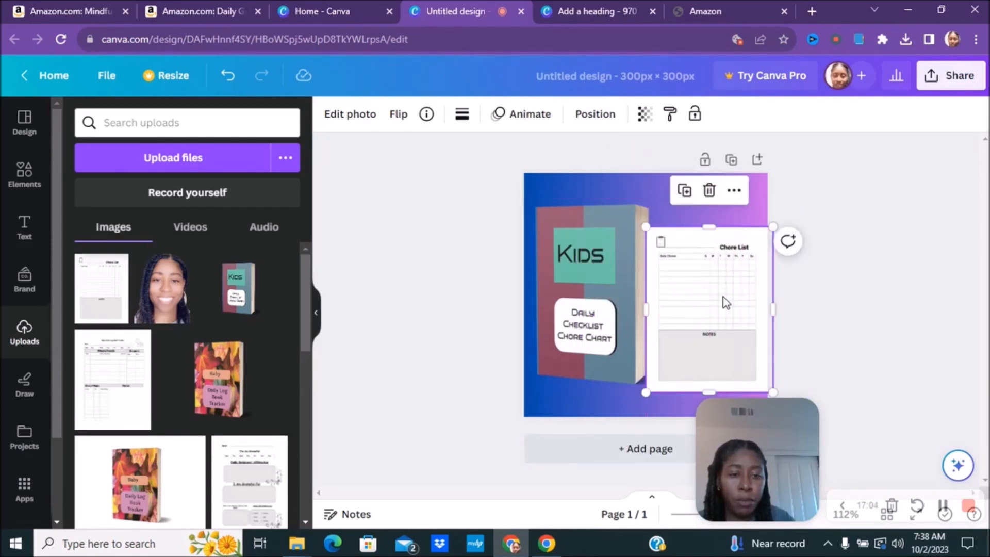
Send the Chore List page one layer backward and move the book mockup so it overlaps the page's left edge
{"action": "right_click", "coordinate": [717, 301]}
{"action": "mouse_move", "coordinate": [776, 290]}
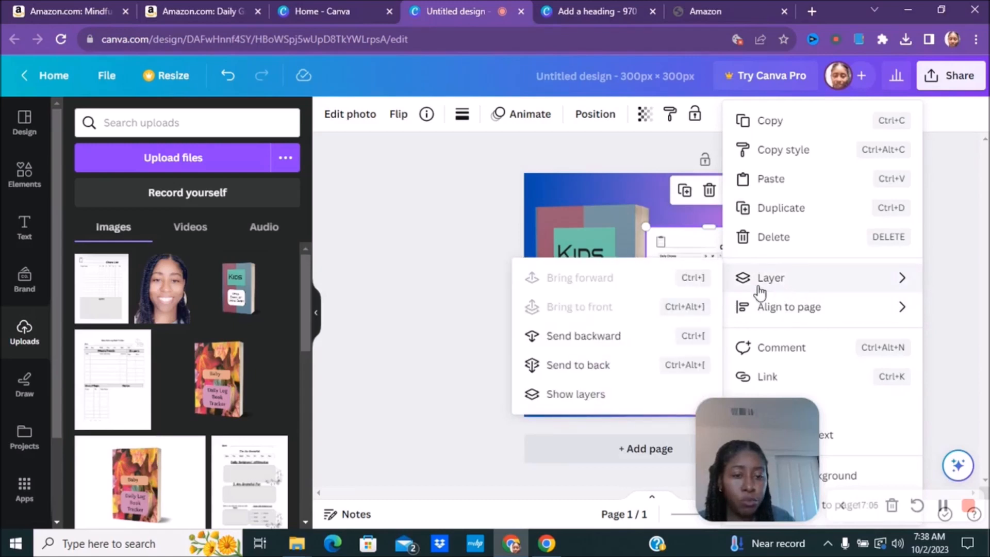
{"action": "left_click", "coordinate": [599, 338]}
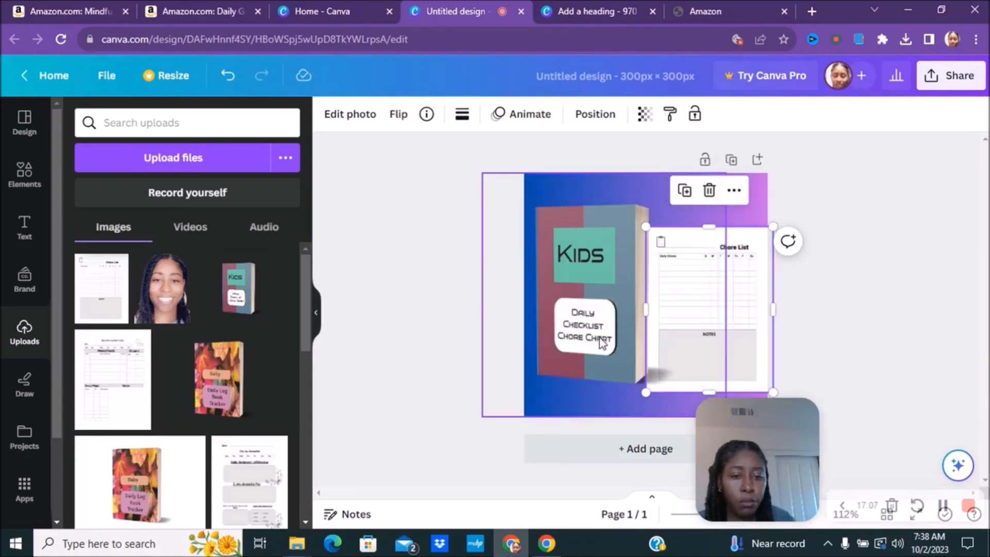
{"action": "left_click", "coordinate": [671, 216]}
{"action": "left_click_drag", "start_coordinate": [666, 301], "coordinate": [681, 335]}
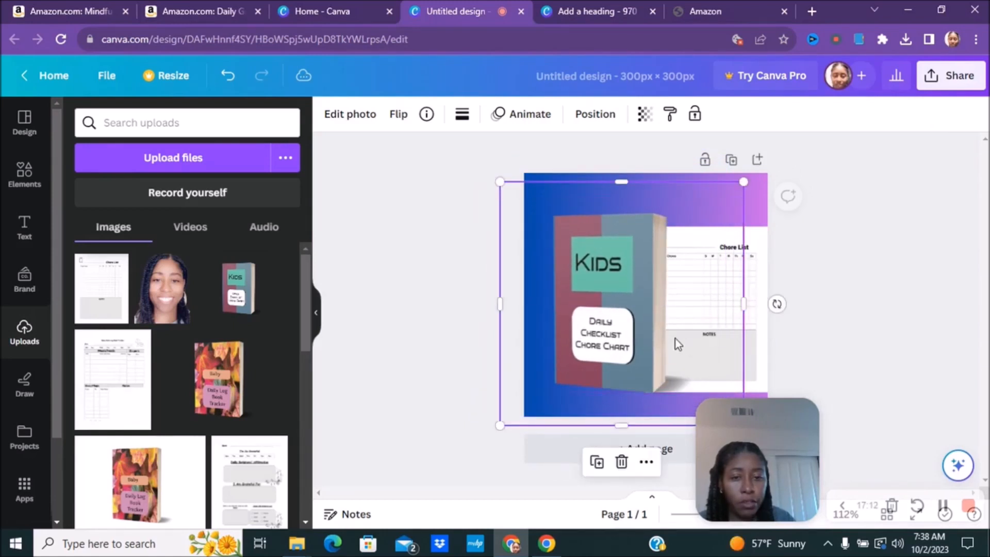
Narrow the book mockup's frame to about 265 px wide, shift the Chore List page left and up, and reposition the book overlapping it
{"action": "left_click", "coordinate": [857, 290]}
{"action": "left_click_drag", "start_coordinate": [778, 422], "coordinate": [265, 141]}
{"action": "left_click_drag", "start_coordinate": [609, 312], "coordinate": [584, 312]}
{"action": "left_click_drag", "start_coordinate": [718, 321], "coordinate": [692, 316]}
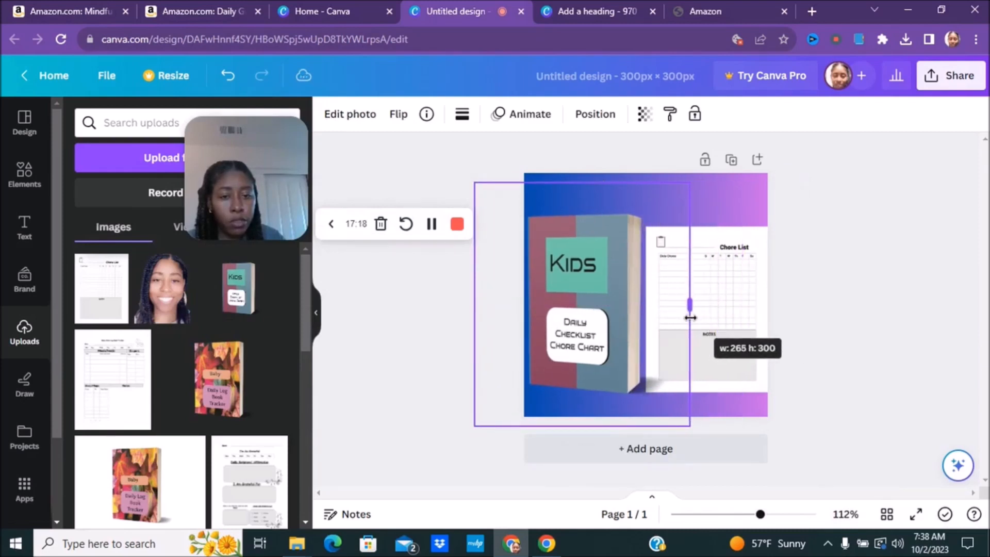
{"action": "left_click_drag", "start_coordinate": [755, 294], "coordinate": [738, 284]}
{"action": "left_click", "coordinate": [928, 332]}
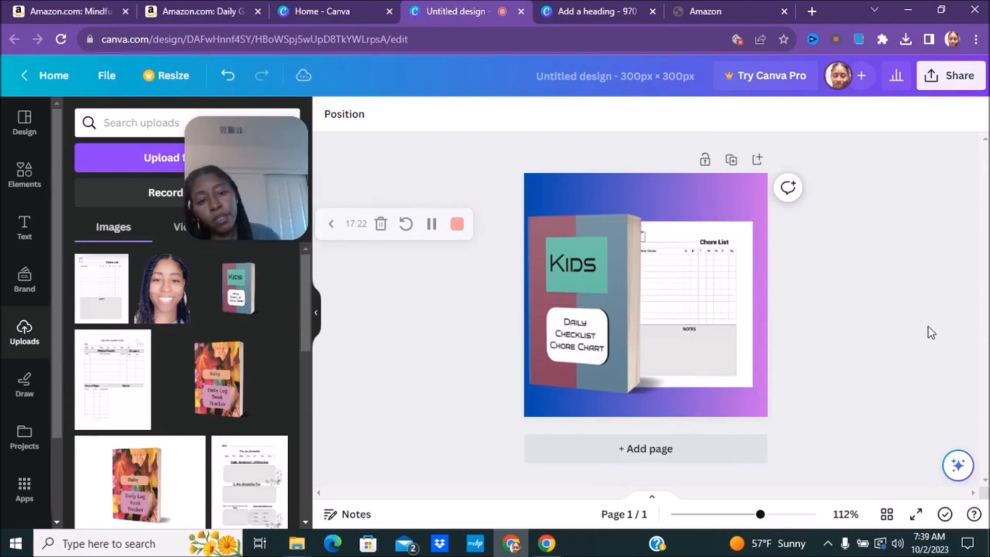
{"action": "left_click_drag", "start_coordinate": [590, 282], "coordinate": [611, 283]}
{"action": "left_click", "coordinate": [850, 321]}
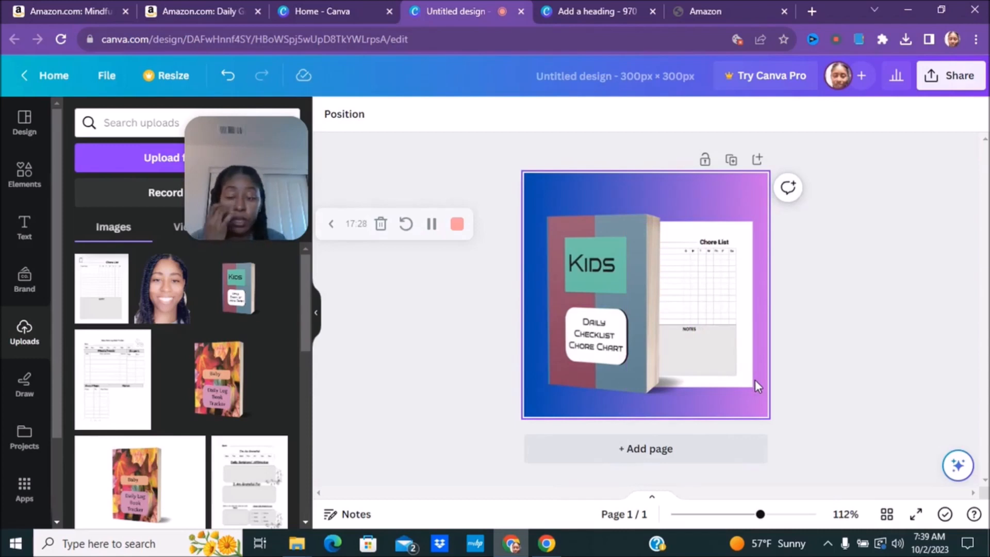
Download the 300 × 300 px design with the book mockup and Chore List page as a JPG
{"action": "left_click", "coordinate": [951, 82]}
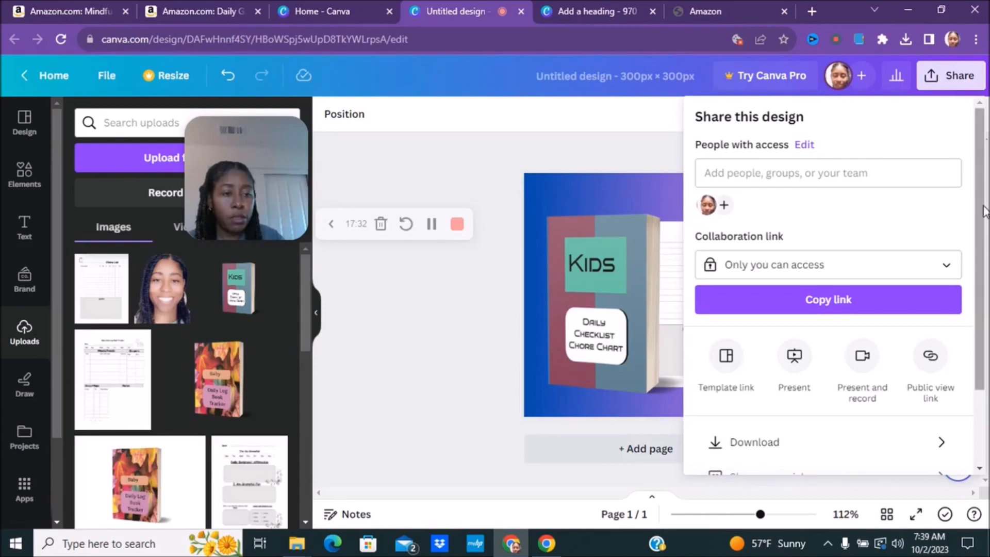
{"action": "scroll", "coordinate": [902, 335], "scroll_direction": "down", "scroll_amount": 3}
{"action": "left_click", "coordinate": [895, 342]}
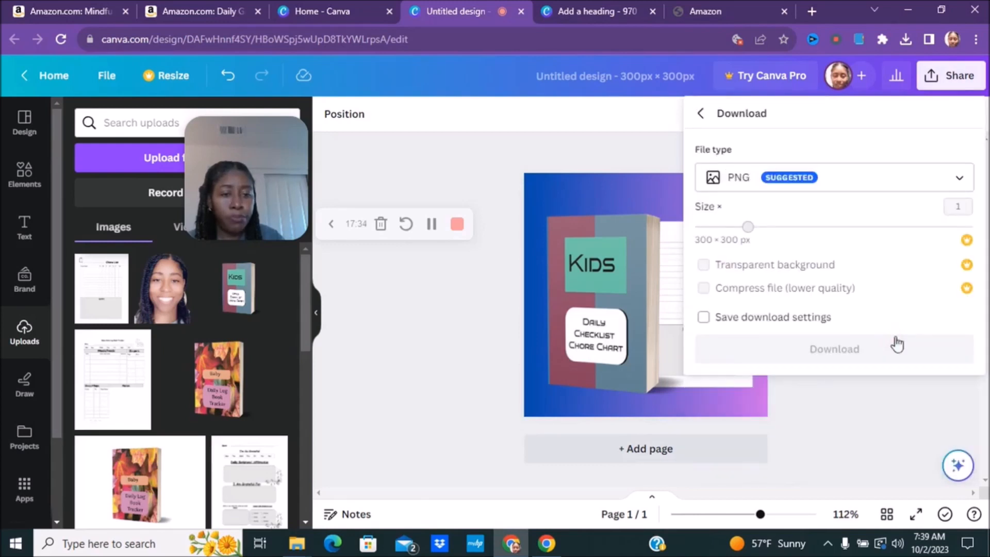
{"action": "left_click", "coordinate": [831, 192]}
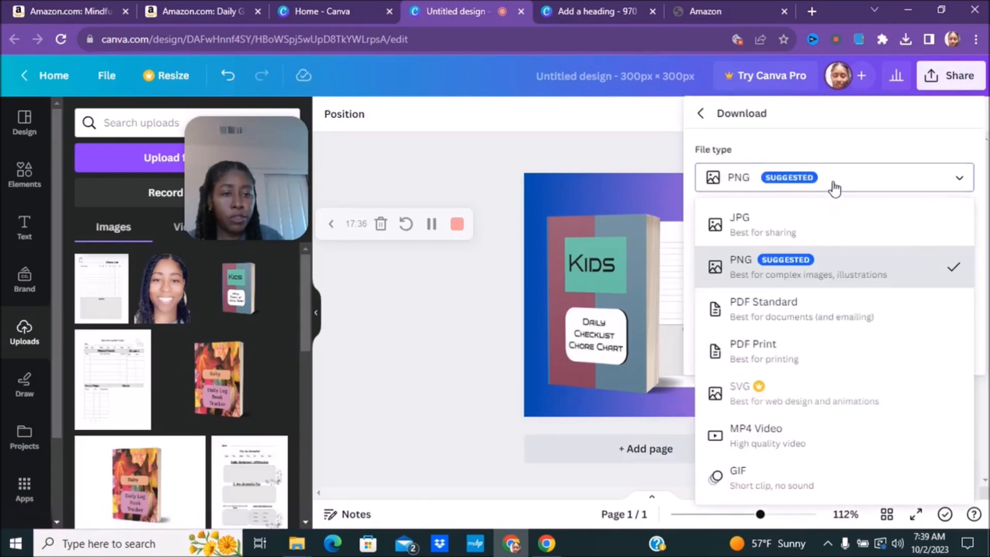
{"action": "left_click", "coordinate": [785, 227]}
{"action": "left_click", "coordinate": [832, 363]}
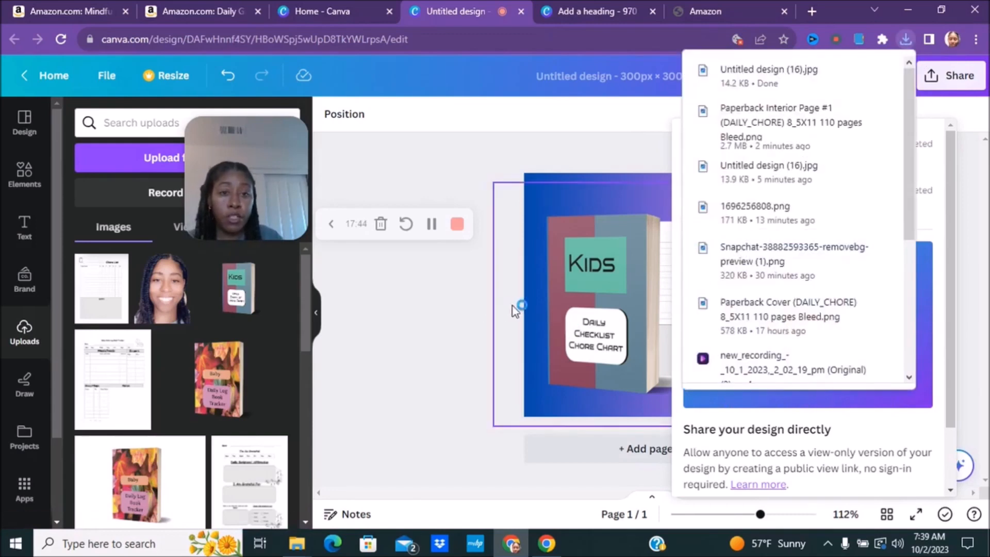
Delete the book mockup, then enlarge the Chore List page to nearly the canvas height and place it near the canvas's left edge
{"action": "left_click", "coordinate": [559, 315]}
{"action": "left_click", "coordinate": [560, 314]}
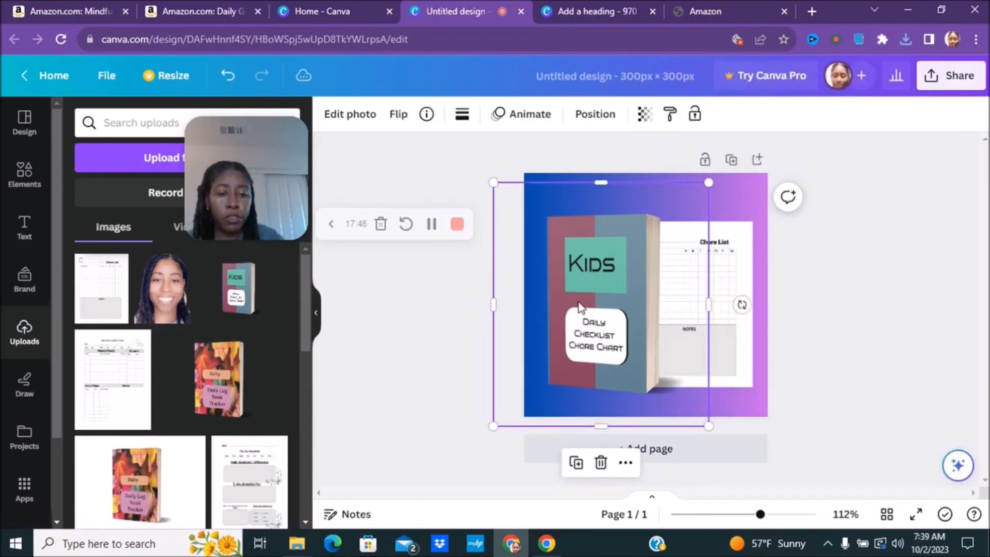
{"action": "key", "text": "Delete"}
{"action": "left_click_drag", "start_coordinate": [656, 327], "coordinate": [603, 331]}
{"action": "left_click_drag", "start_coordinate": [707, 219], "coordinate": [724, 194]}
{"action": "left_click_drag", "start_coordinate": [573, 392], "coordinate": [554, 408]}
{"action": "left_click_drag", "start_coordinate": [640, 314], "coordinate": [609, 297]}
Add the recently used laundry basket graphic and place it over the Chore List page's lower-right corner
{"action": "left_click", "coordinate": [25, 175]}
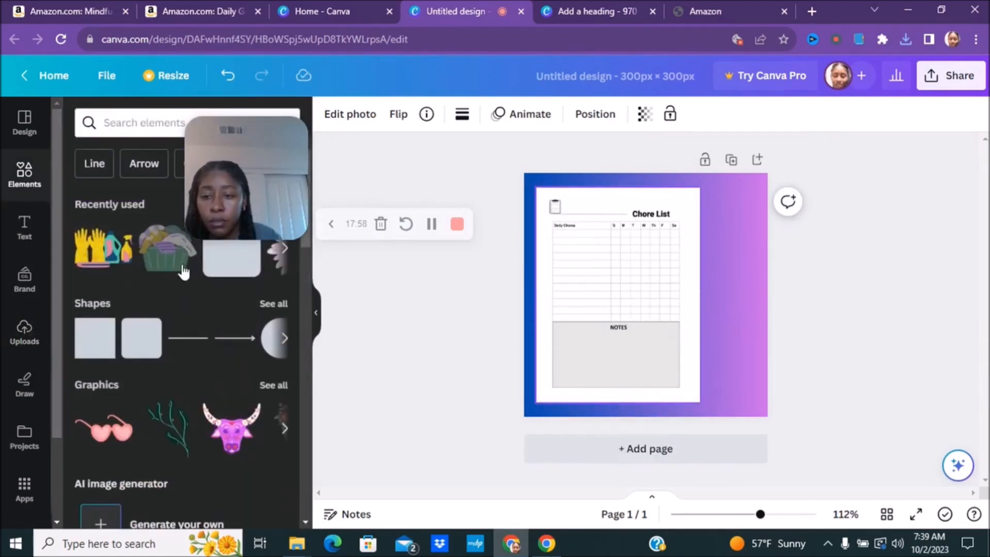
{"action": "left_click", "coordinate": [147, 247]}
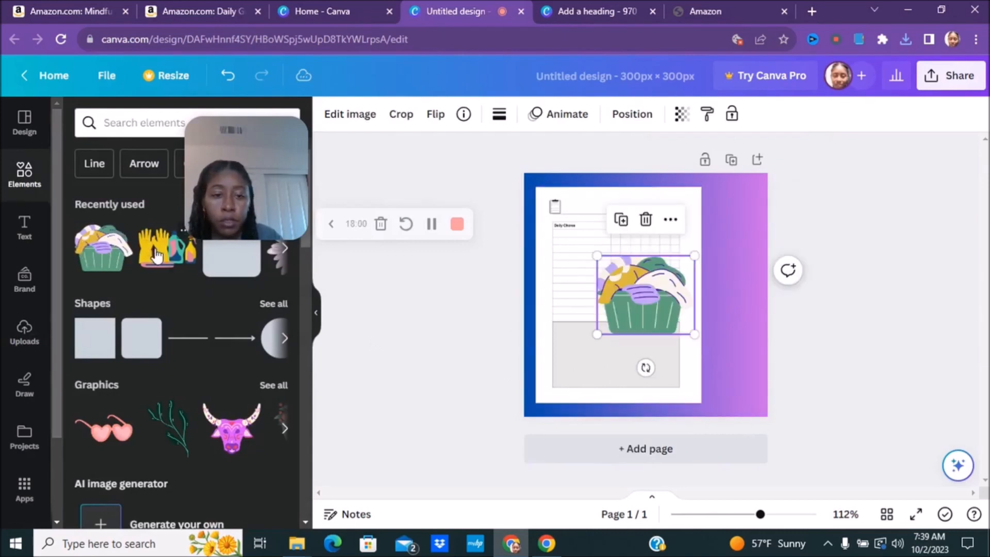
{"action": "left_click_drag", "start_coordinate": [668, 292], "coordinate": [731, 354]}
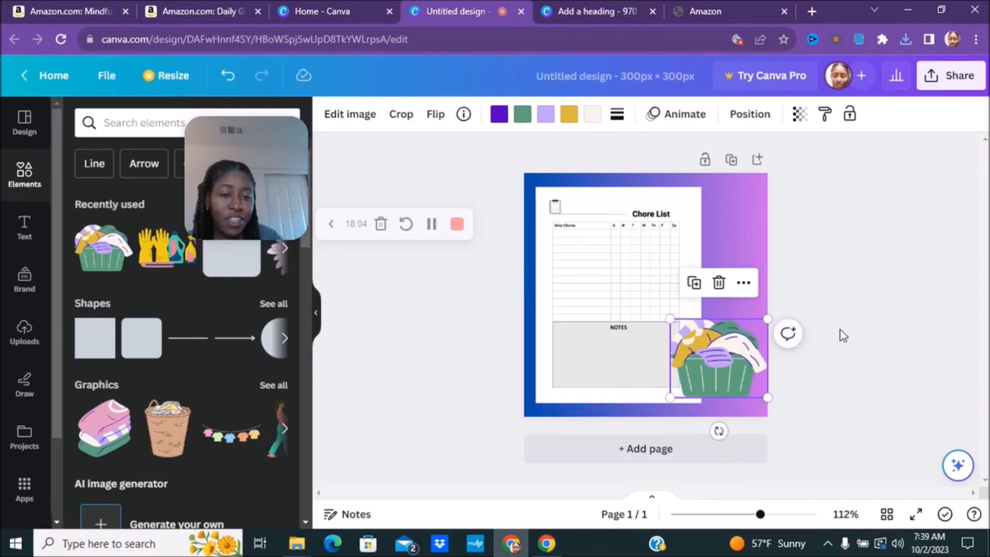
{"action": "left_click", "coordinate": [883, 333]}
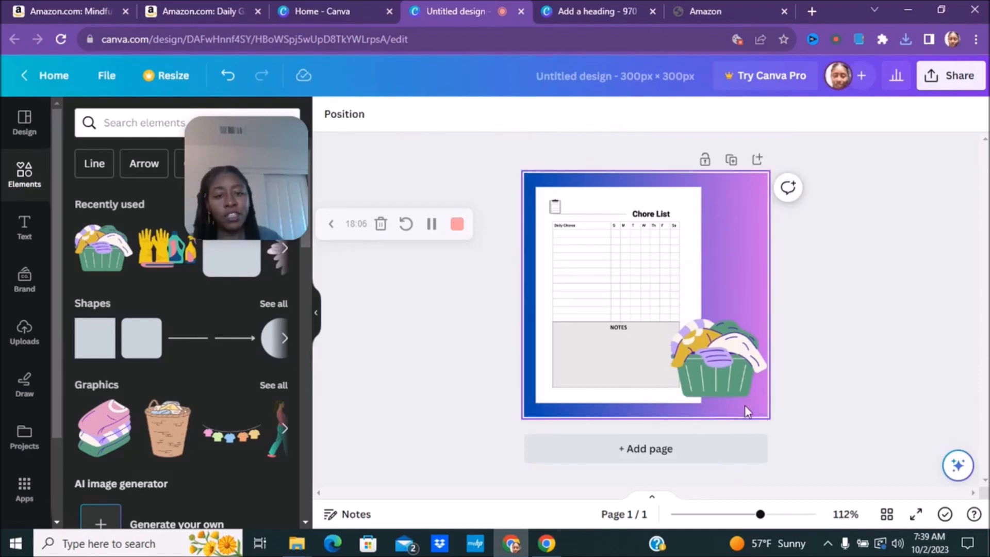
Download the Chore List and laundry basket design as a JPG at 300 × 300 px
{"action": "left_click", "coordinate": [963, 81]}
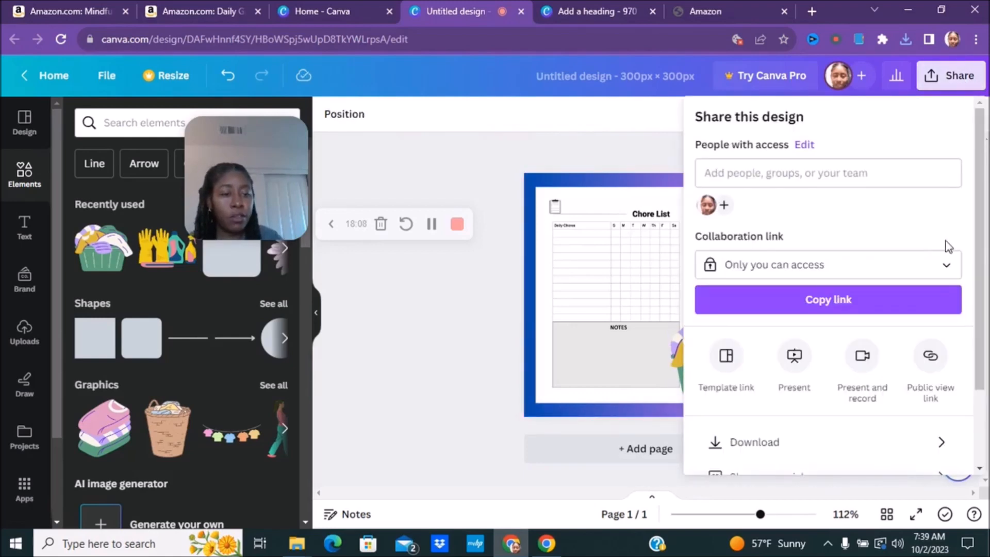
{"action": "scroll", "coordinate": [913, 319], "scroll_direction": "down", "scroll_amount": 3}
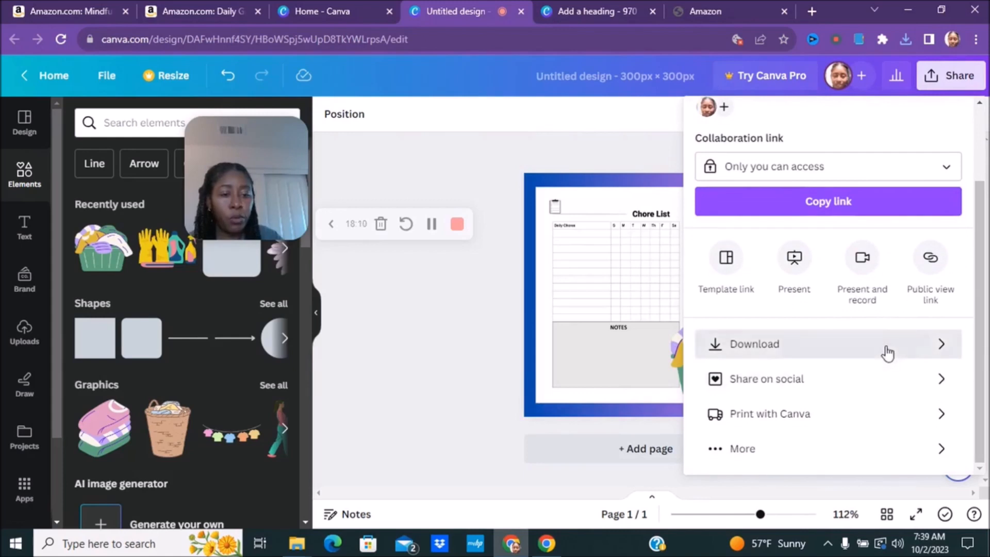
{"action": "left_click", "coordinate": [888, 353]}
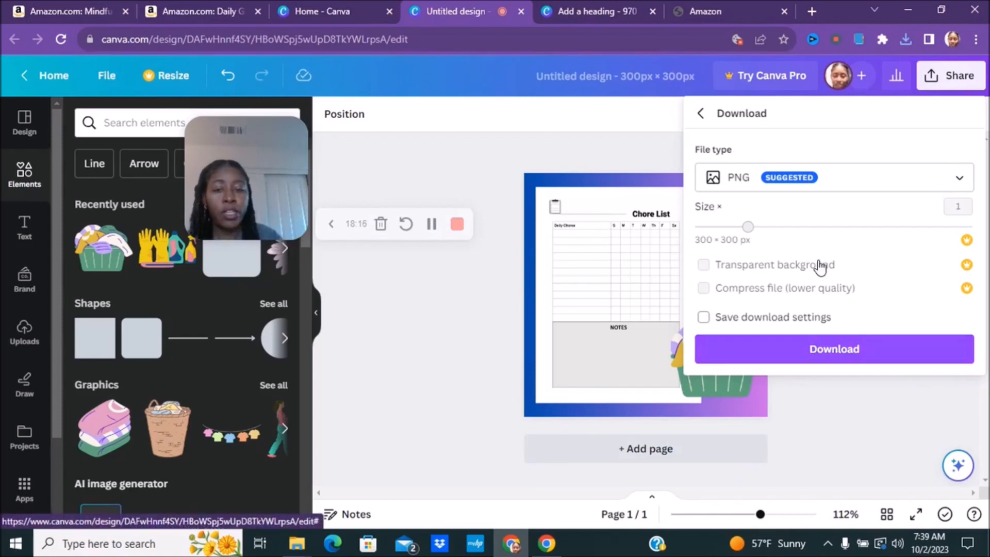
{"action": "left_click", "coordinate": [787, 189]}
{"action": "left_click", "coordinate": [789, 234]}
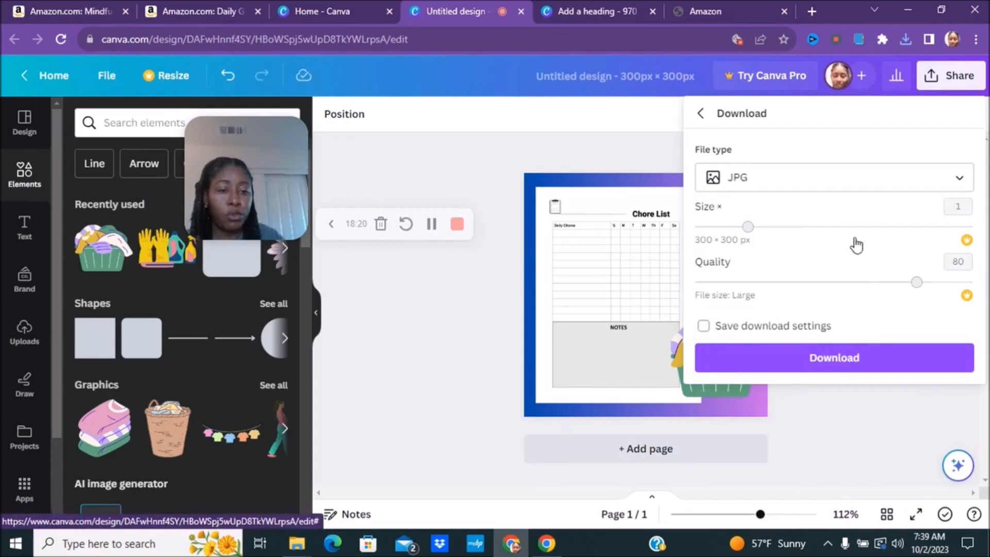
{"action": "left_click", "coordinate": [821, 357]}
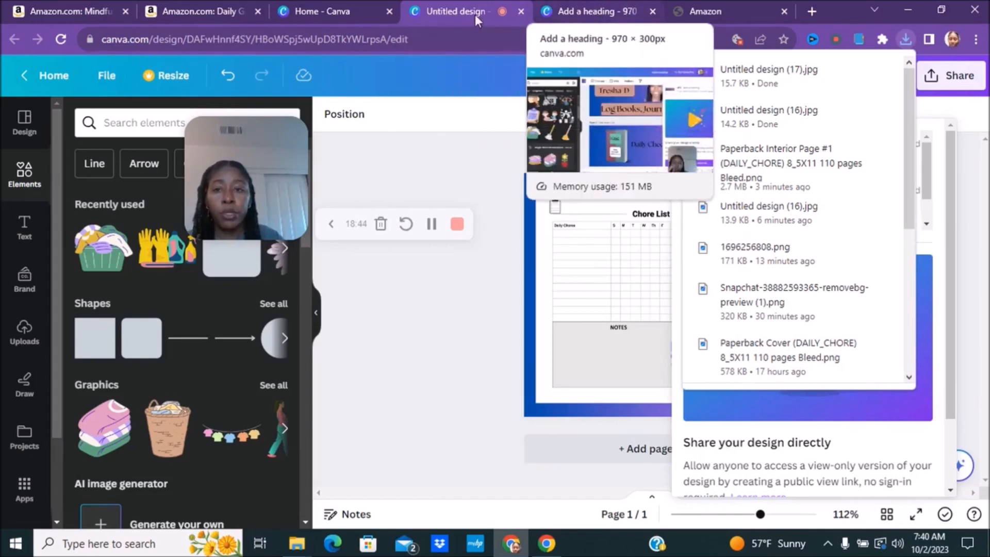
Switch to the KDP A+ Content page and add Untitled design (16) from the Test folder as the module's first image, with keywords "Cover"
{"action": "left_click", "coordinate": [707, 12]}
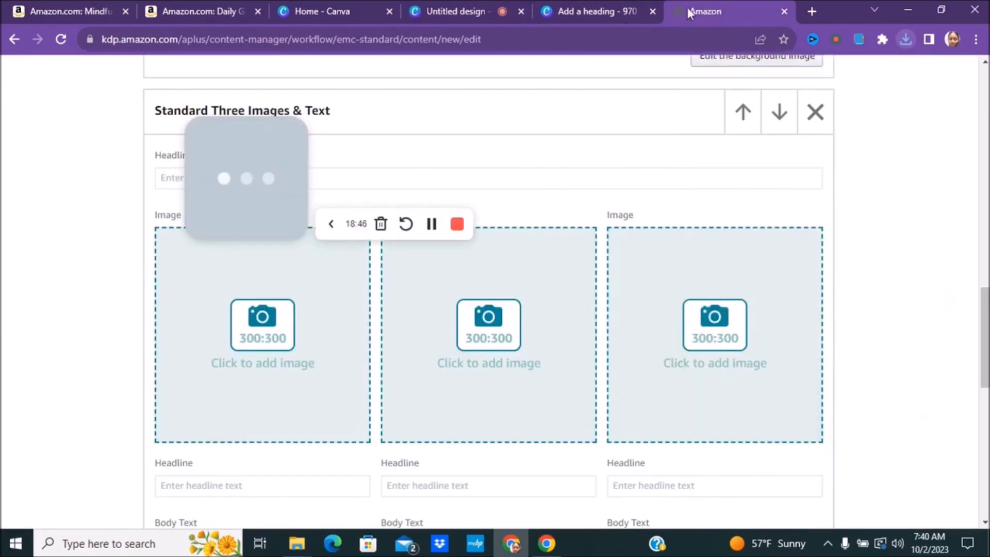
{"action": "left_click_drag", "start_coordinate": [238, 154], "coordinate": [711, 131]}
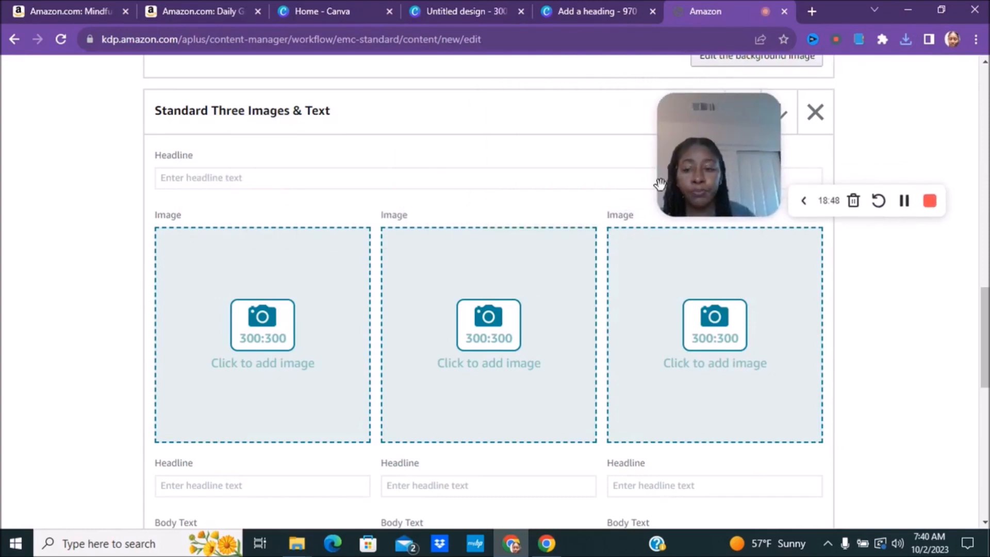
{"action": "left_click", "coordinate": [253, 339]}
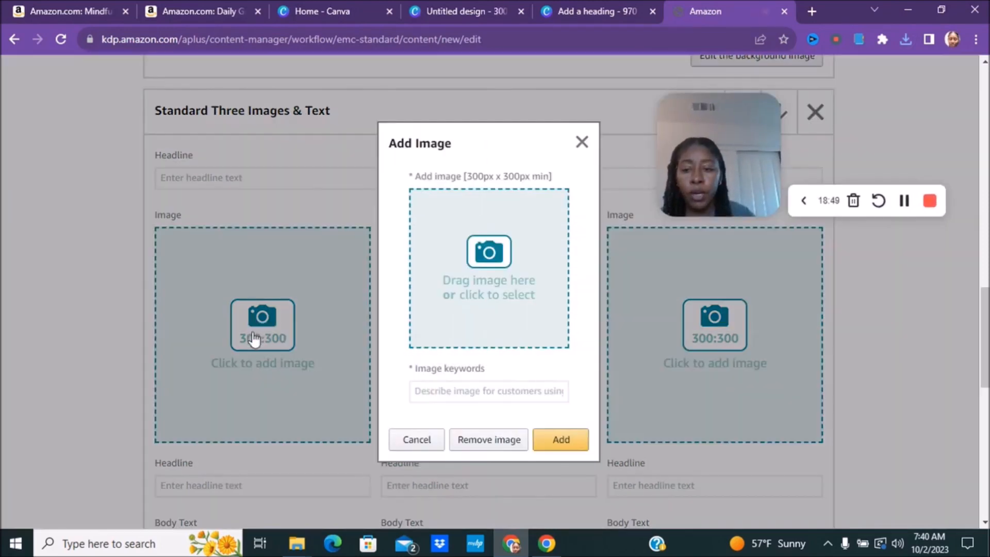
{"action": "left_click", "coordinate": [489, 264]}
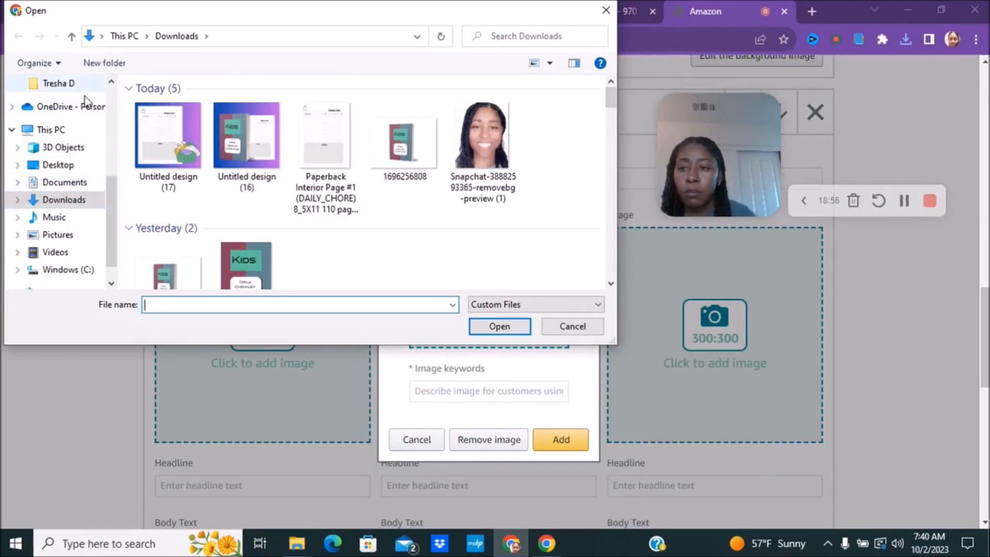
{"action": "left_click_drag", "start_coordinate": [110, 206], "coordinate": [120, 162]}
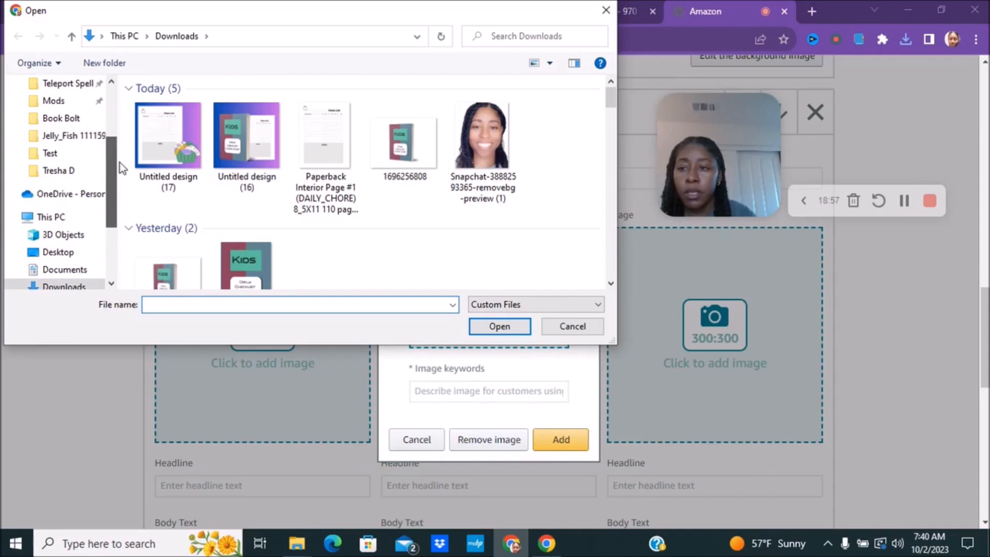
{"action": "left_click", "coordinate": [85, 154]}
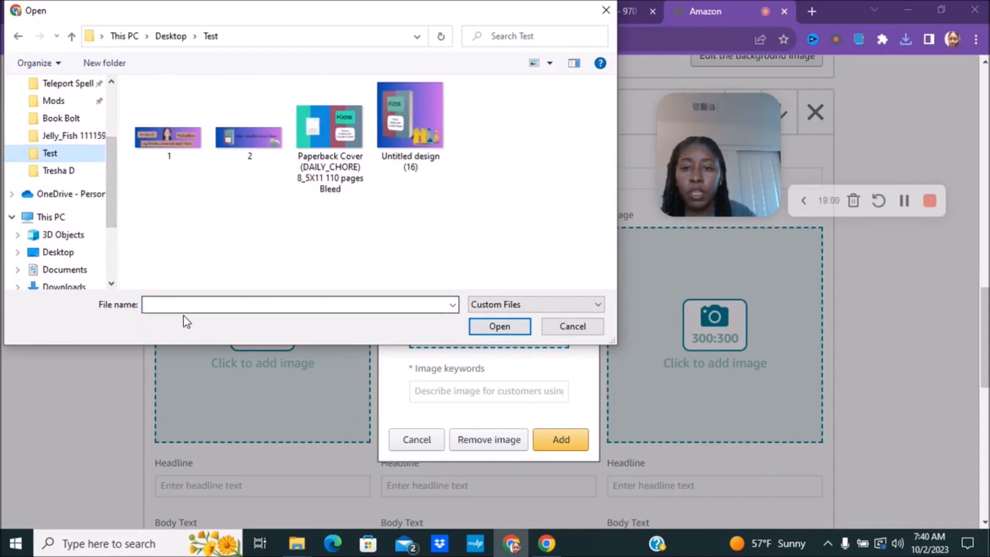
{"action": "left_click", "coordinate": [418, 123]}
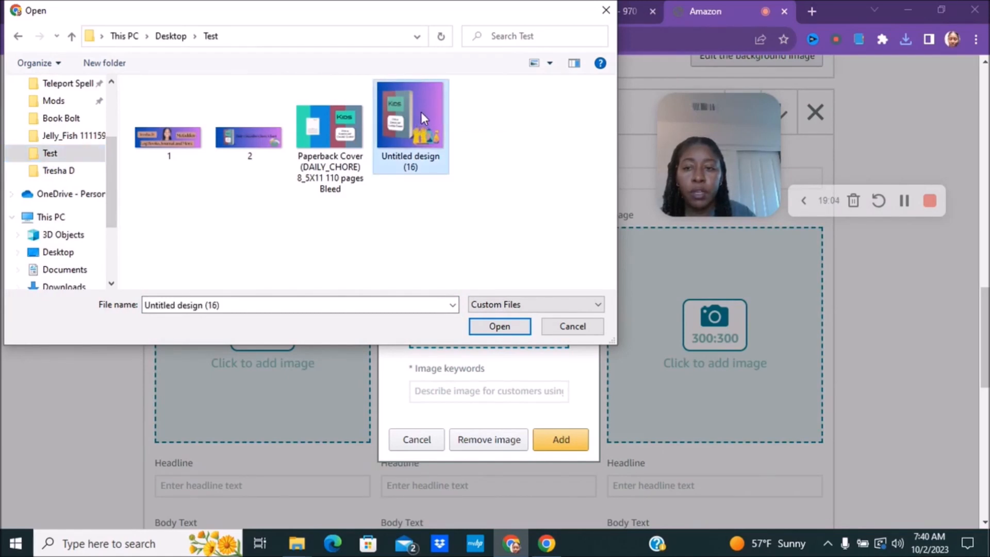
{"action": "left_click", "coordinate": [500, 330]}
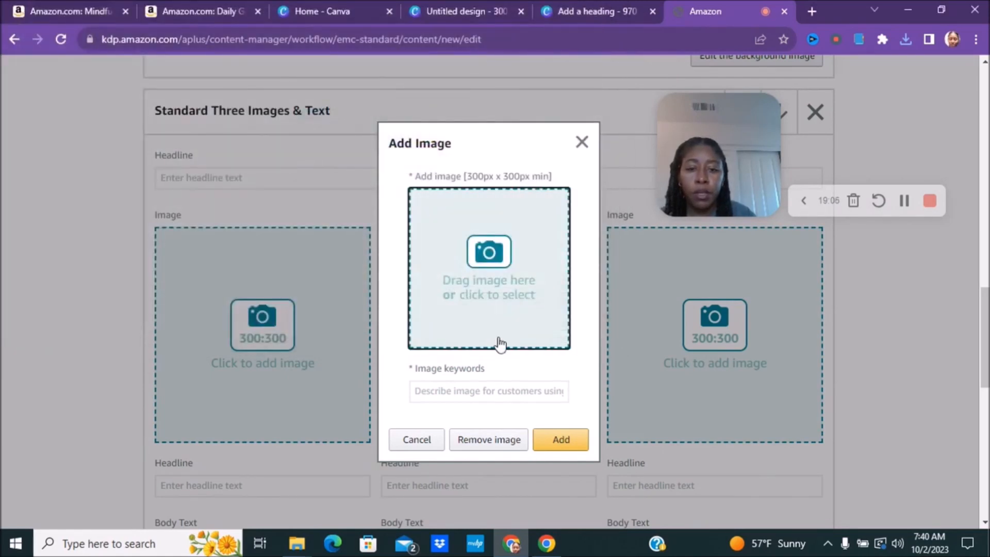
{"action": "left_click", "coordinate": [441, 397]}
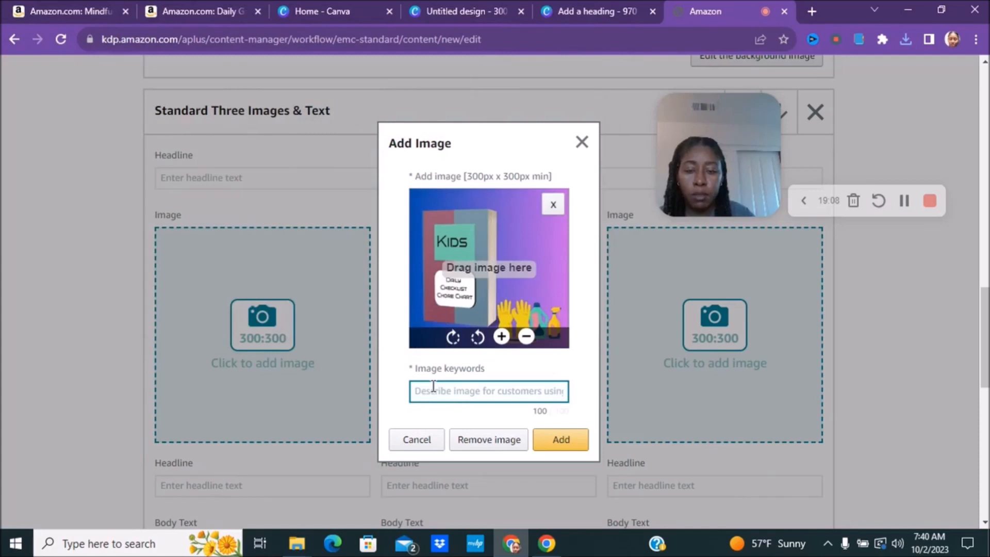
{"action": "type", "text": "Cover"}
{"action": "left_click", "coordinate": [548, 440]}
Add Untitled design (16) from the Downloads folder as the module's second image, with keywords "Cover and interior"
{"action": "left_click", "coordinate": [498, 332]}
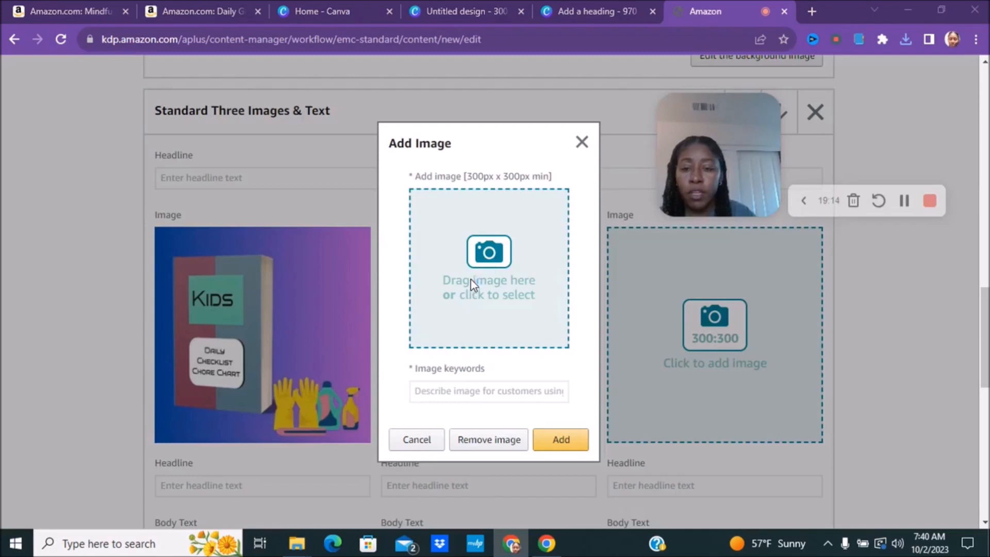
{"action": "left_click", "coordinate": [474, 258]}
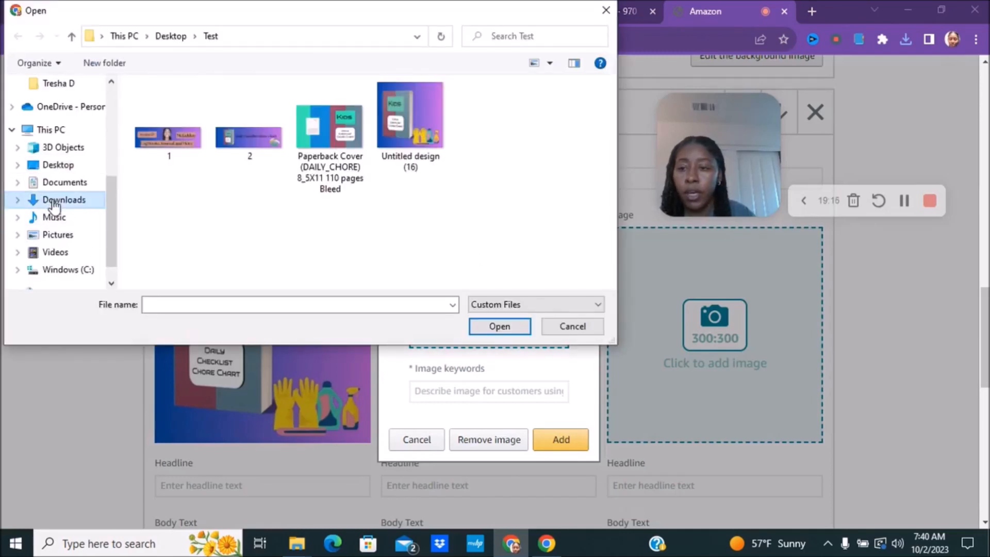
{"action": "left_click", "coordinate": [61, 200]}
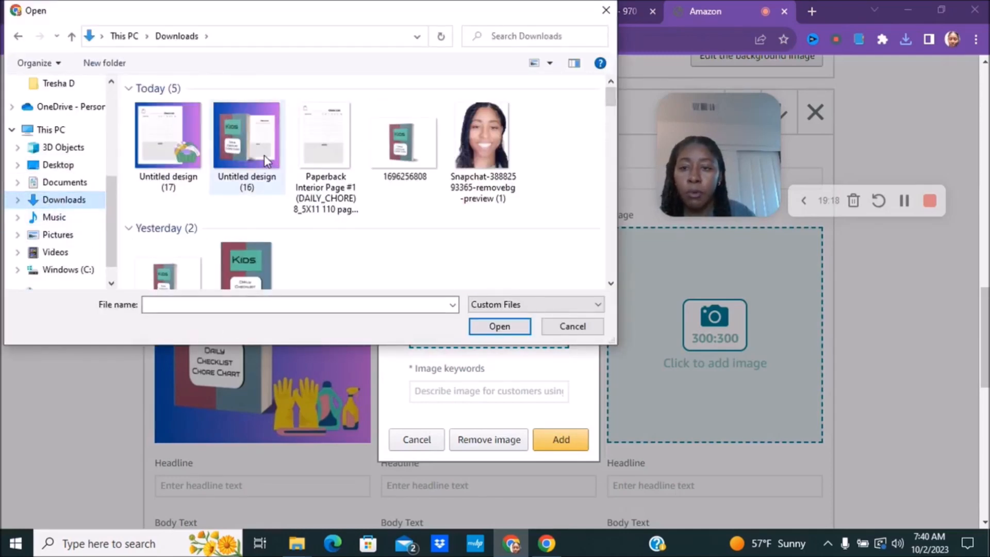
{"action": "left_click", "coordinate": [251, 138]}
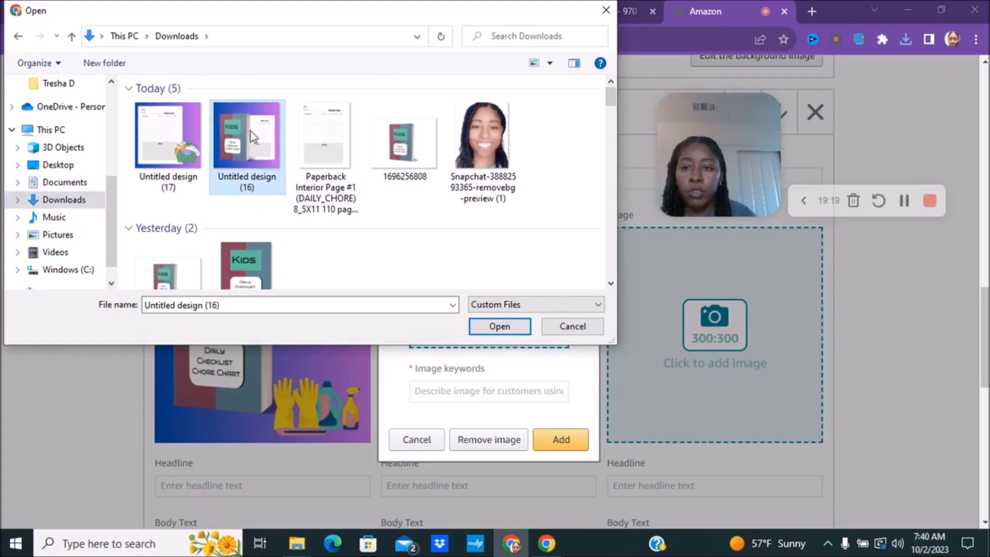
{"action": "left_click", "coordinate": [500, 327]}
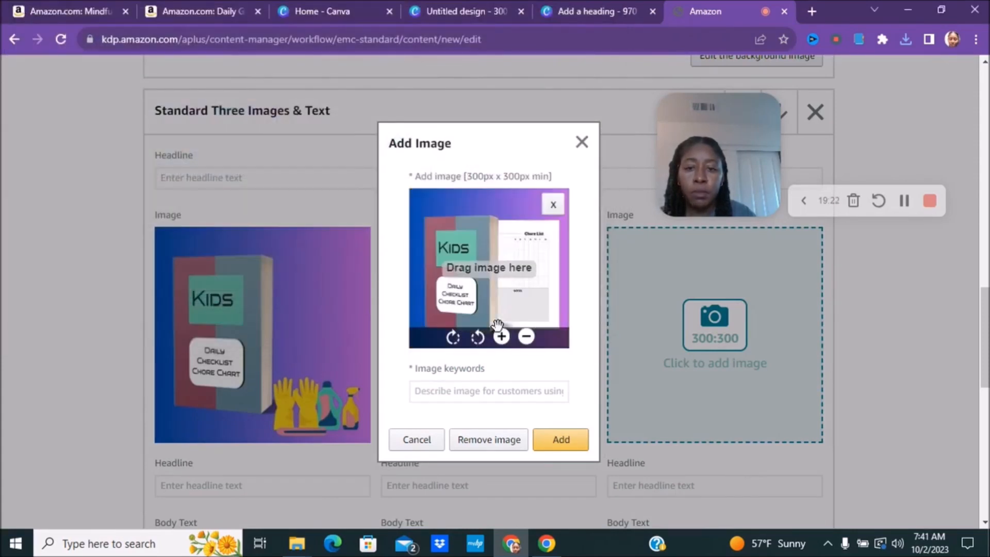
{"action": "left_click", "coordinate": [453, 394]}
{"action": "type", "text": "Cover and interior"}
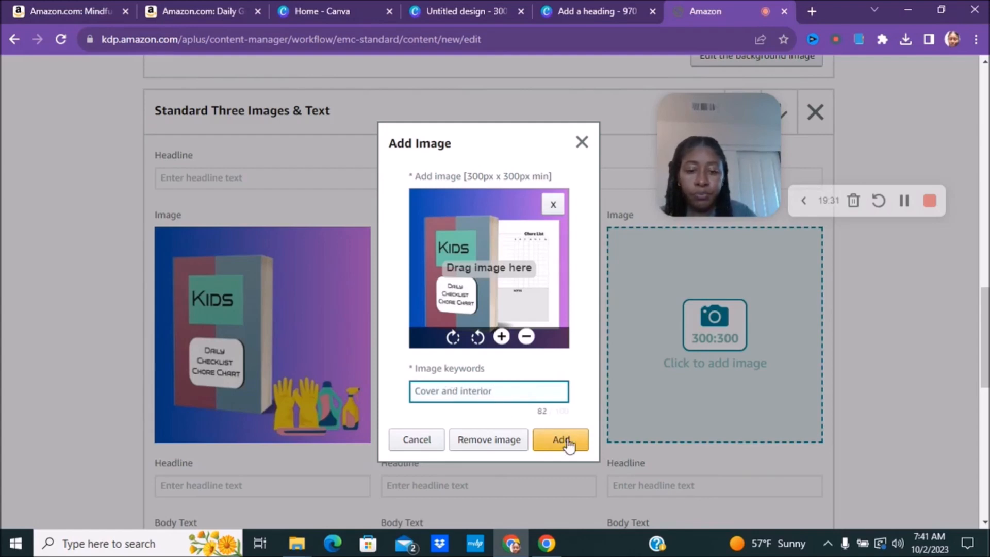
{"action": "left_click", "coordinate": [567, 441]}
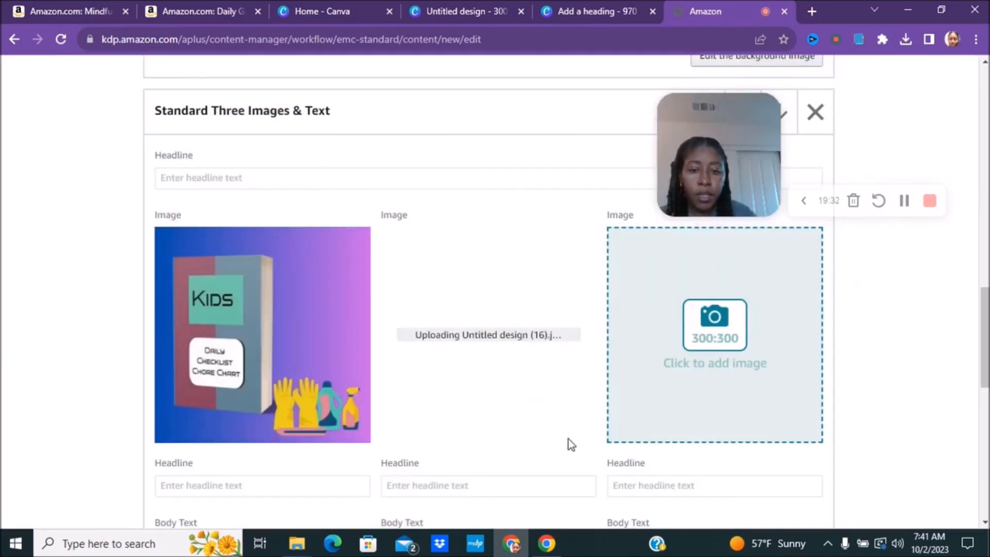
Add Untitled design (17) from the Downloads folder as the module's third image, with keywords "interior"
{"action": "left_click", "coordinate": [707, 320]}
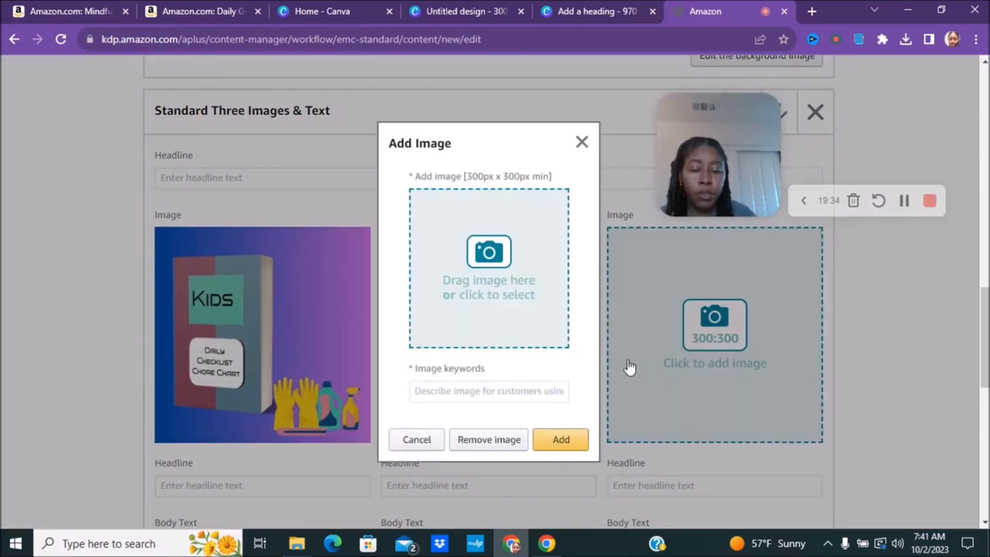
{"action": "left_click", "coordinate": [494, 264]}
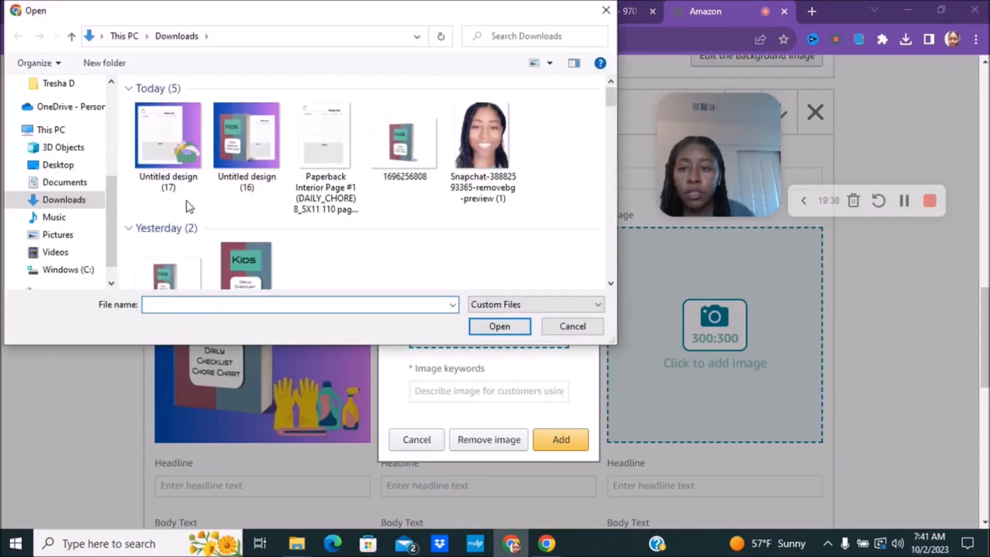
{"action": "left_click", "coordinate": [206, 186]}
{"action": "left_click", "coordinate": [498, 325]}
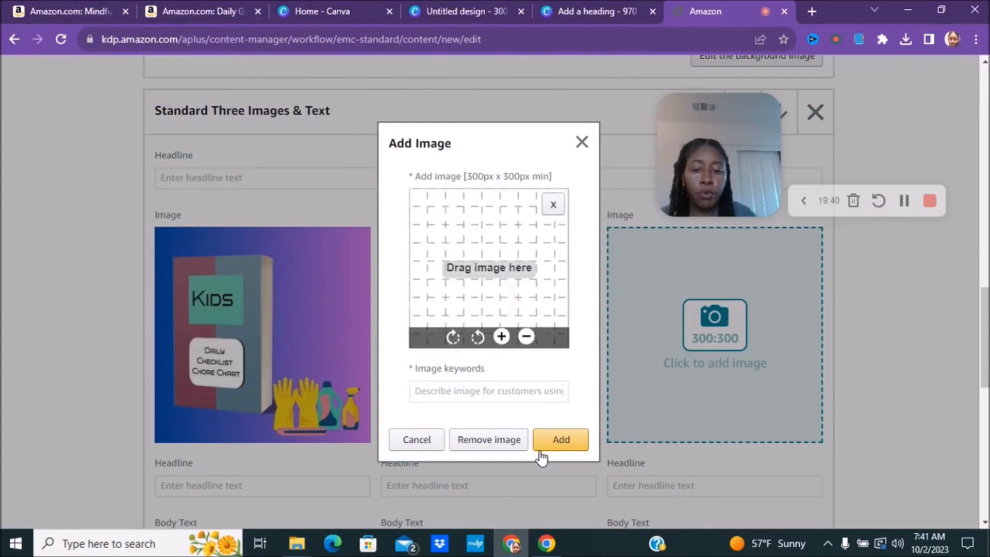
{"action": "left_click", "coordinate": [491, 390]}
{"action": "type", "text": "interior"}
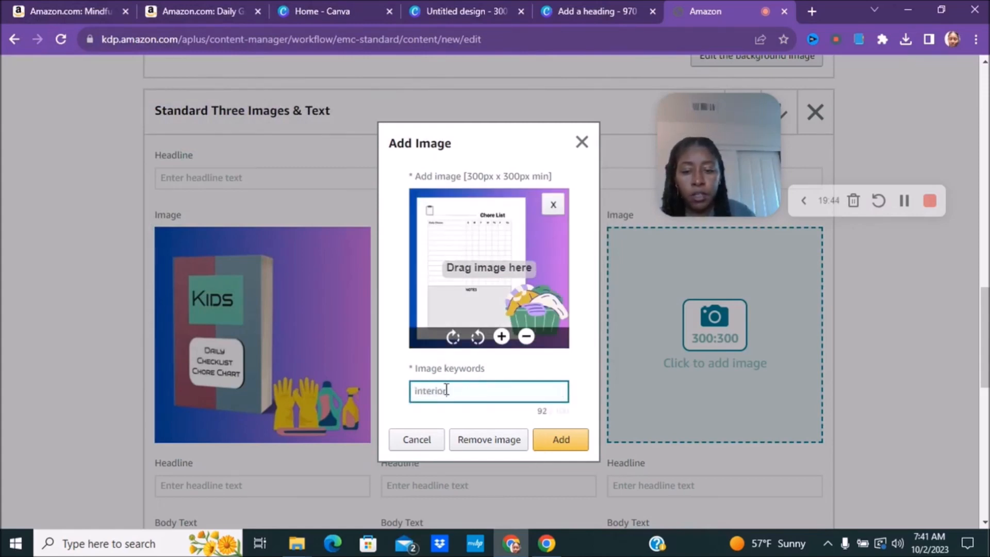
{"action": "left_click", "coordinate": [566, 442]}
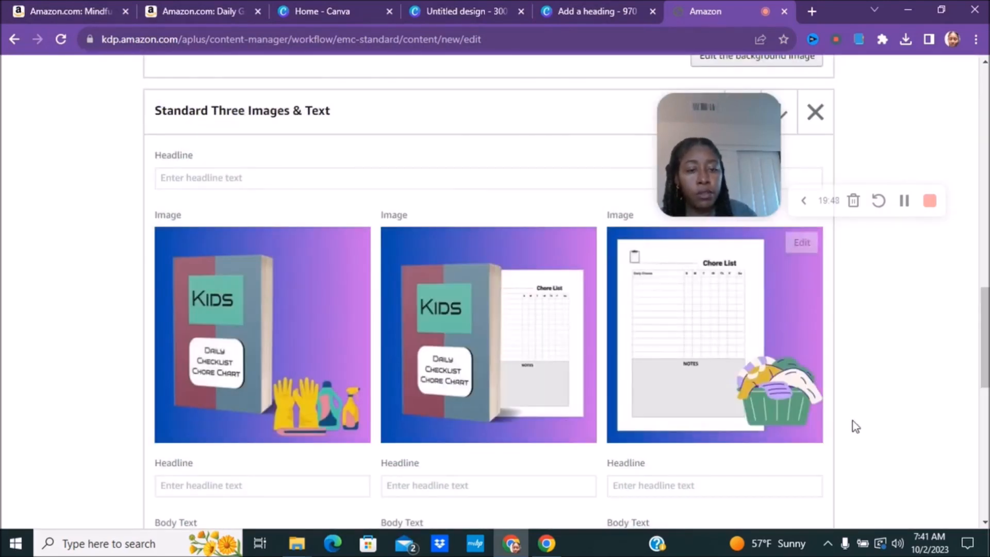
Preview the A+ content in desktop view and examine both banners and the three-image module
{"action": "mouse_move", "coordinate": [985, 361]}
{"action": "left_mouse_down"}
{"action": "mouse_move", "coordinate": [986, 346]}
{"action": "mouse_move", "coordinate": [985, 367]}
{"action": "left_mouse_up"}
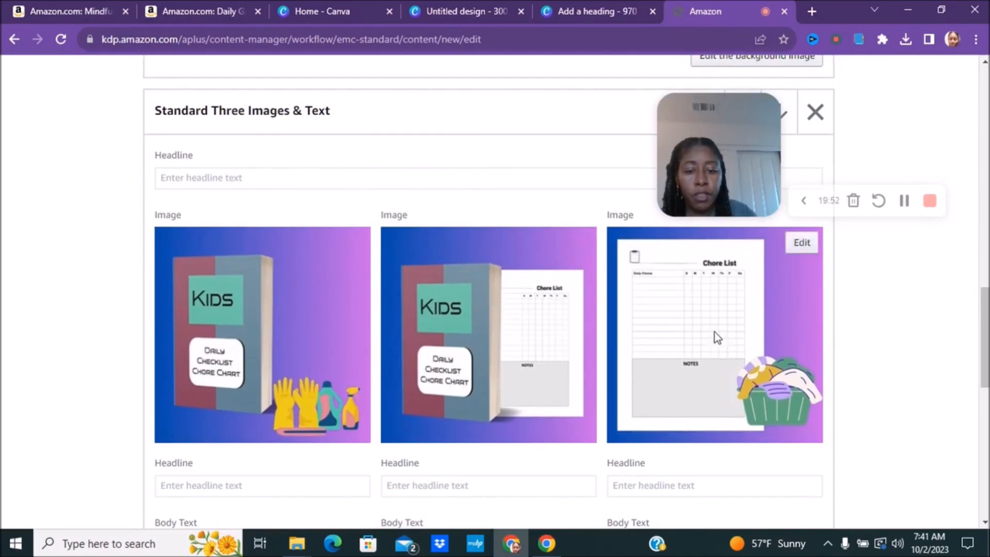
{"action": "left_click_drag", "start_coordinate": [985, 338], "coordinate": [985, 258]}
{"action": "scroll", "coordinate": [495, 289], "scroll_direction": "up", "scroll_amount": 10}
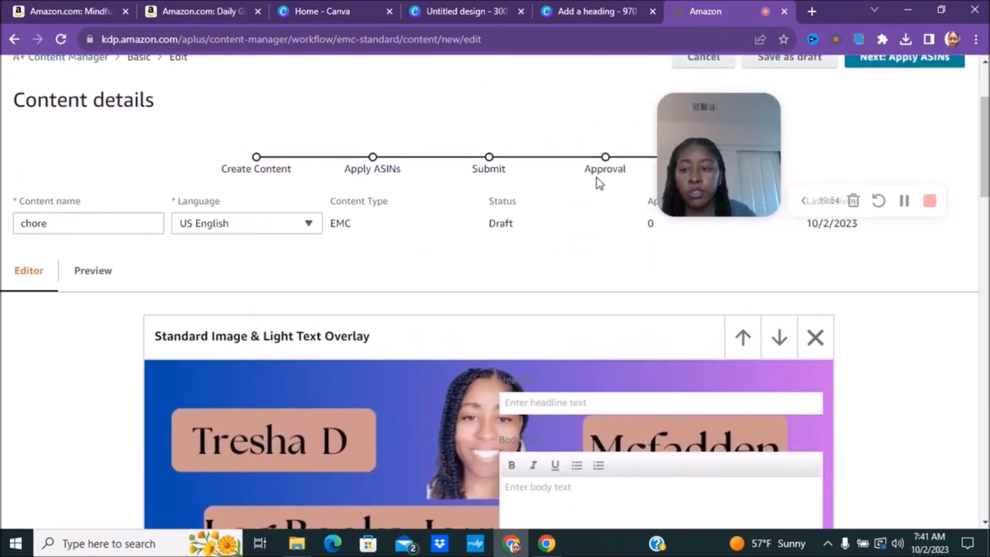
{"action": "left_click", "coordinate": [109, 270]}
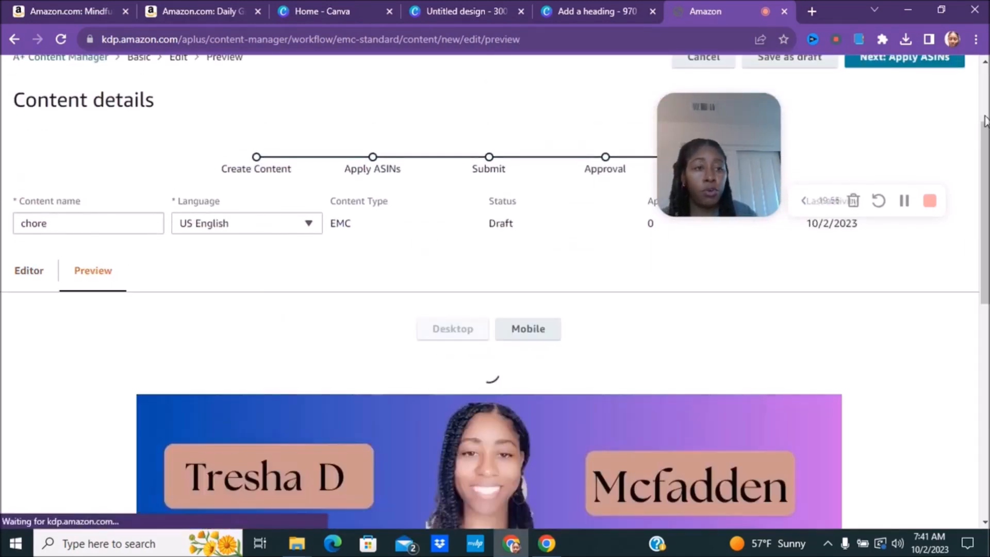
{"action": "scroll", "coordinate": [495, 310], "scroll_direction": "down", "scroll_amount": 3}
{"action": "scroll", "coordinate": [965, 274], "scroll_direction": "down", "scroll_amount": 5}
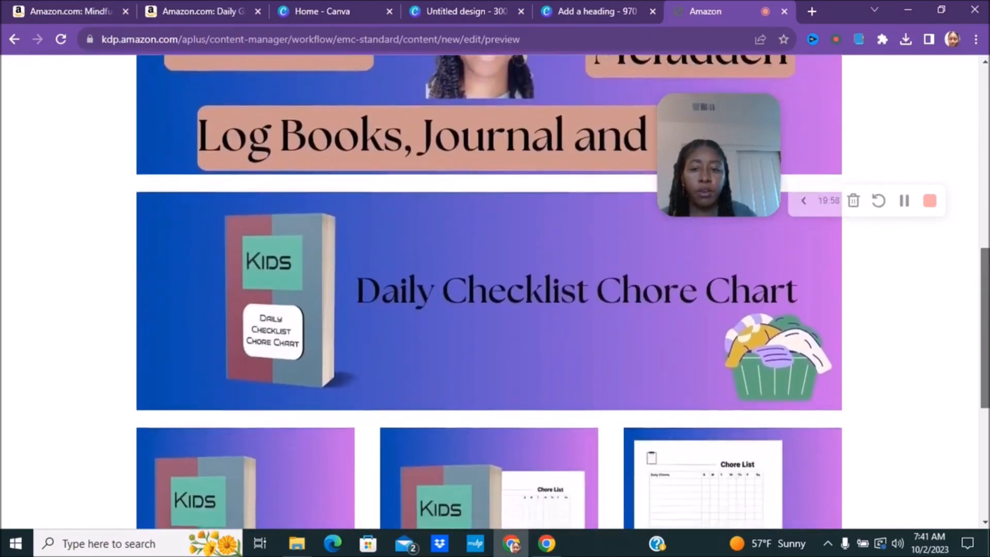
{"action": "scroll", "coordinate": [967, 253], "scroll_direction": "down", "scroll_amount": 5}
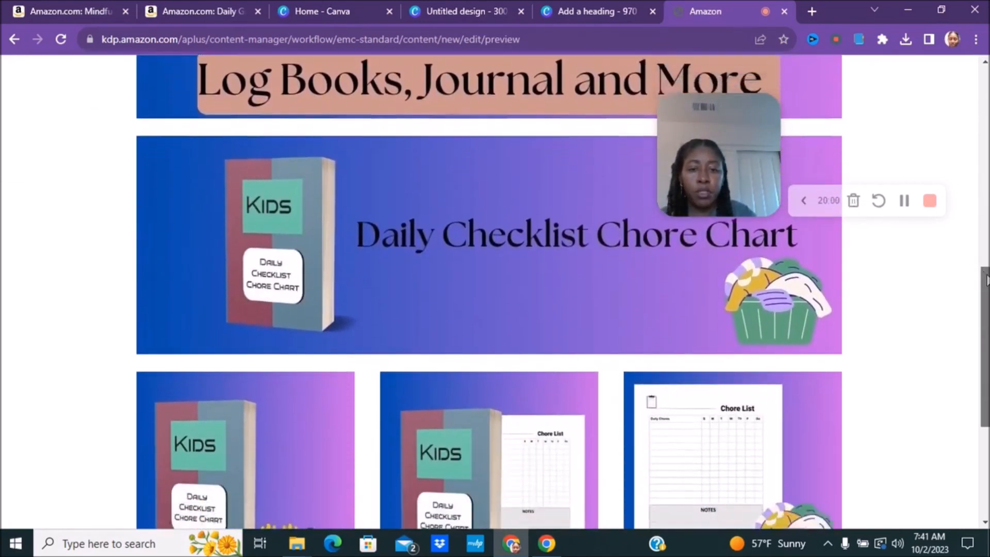
{"action": "scroll", "coordinate": [495, 292], "scroll_direction": "up", "scroll_amount": 8}
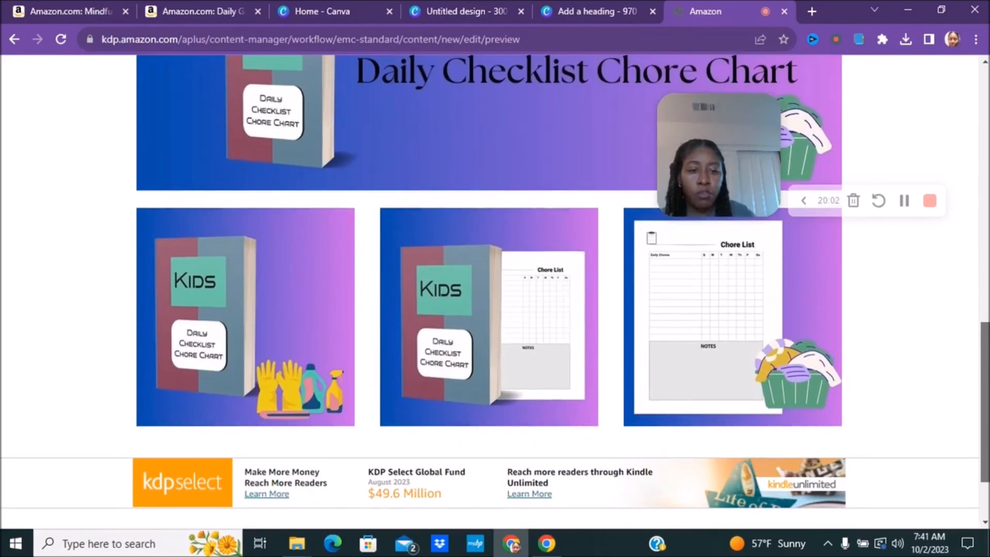
{"action": "scroll", "coordinate": [495, 291], "scroll_direction": "up", "scroll_amount": 3}
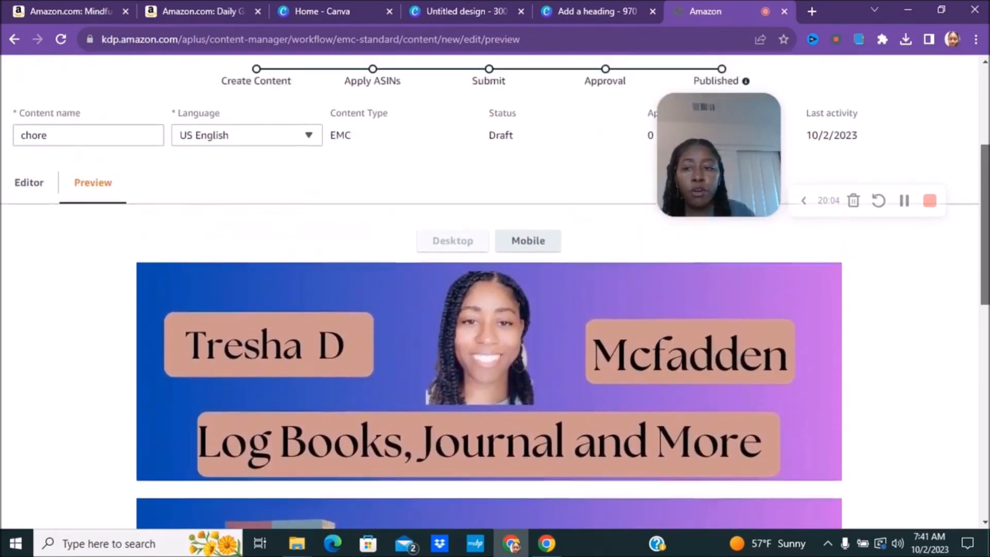
{"action": "scroll", "coordinate": [495, 292], "scroll_direction": "down", "scroll_amount": 2}
{"action": "scroll", "coordinate": [489, 291], "scroll_direction": "down", "scroll_amount": 7}
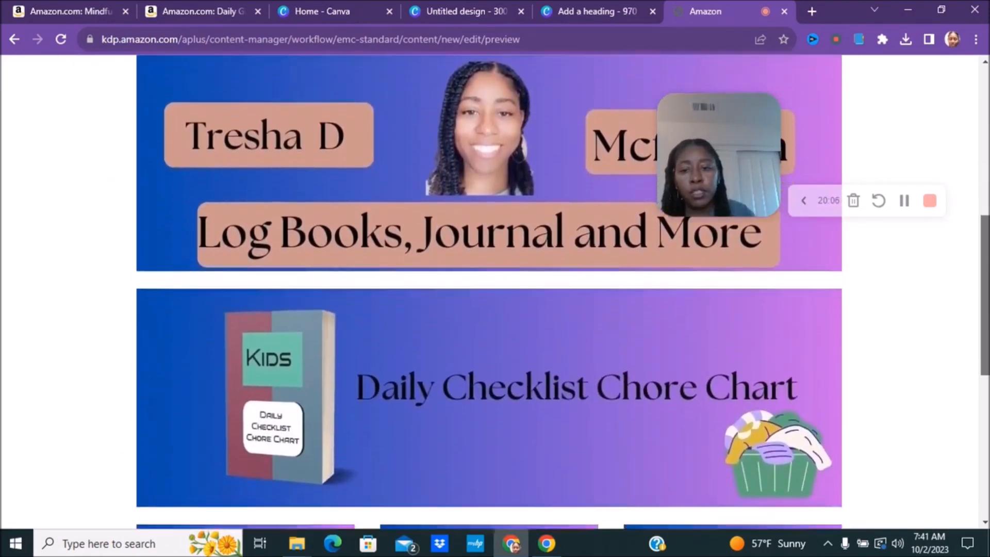
{"action": "left_click_drag", "start_coordinate": [985, 331], "coordinate": [985, 98]}
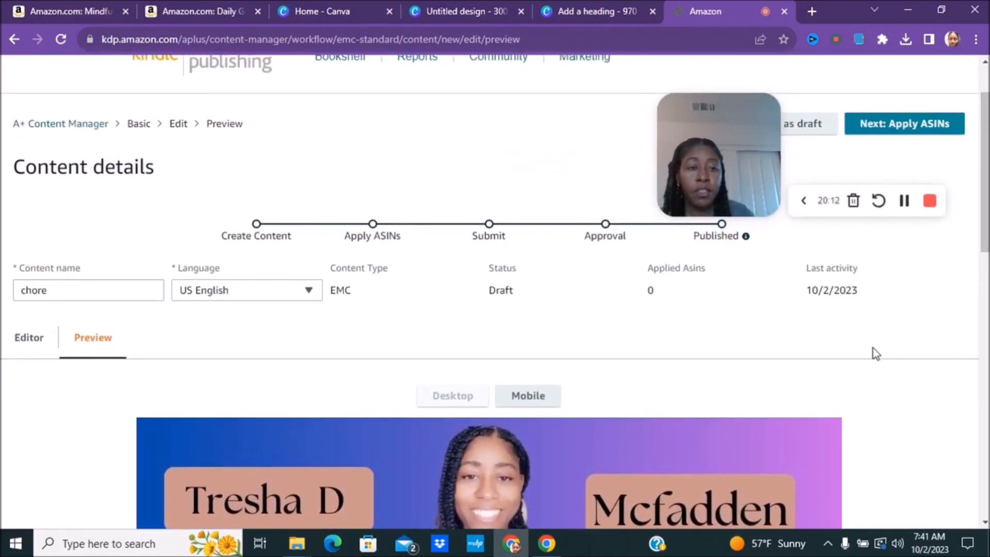
Proceed to the ASIN application stage, open the KDP bookshelf in a new browser tab and copy the book's ASIN
{"action": "left_click", "coordinate": [900, 125]}
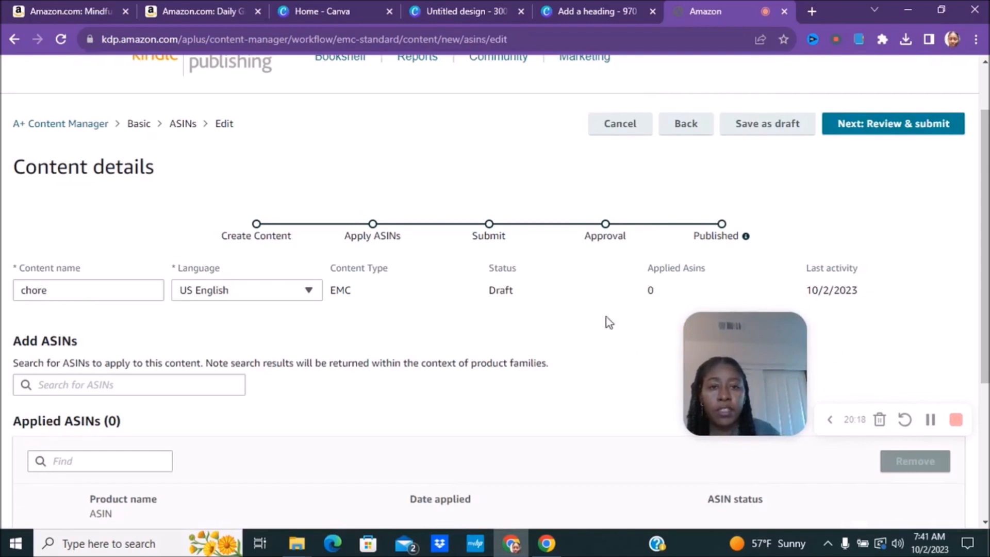
{"action": "scroll", "coordinate": [478, 250], "scroll_direction": "up", "scroll_amount": 3}
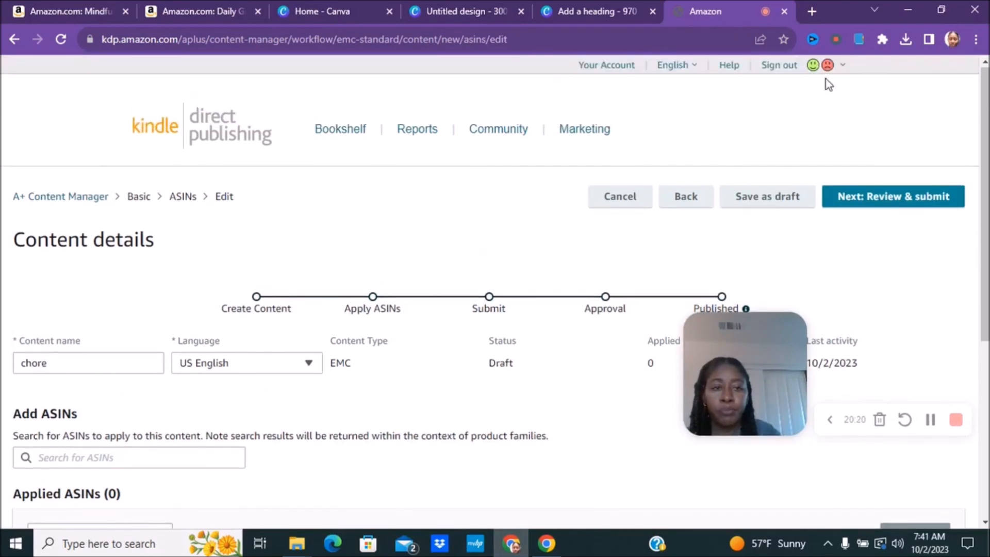
{"action": "left_click", "coordinate": [812, 11]}
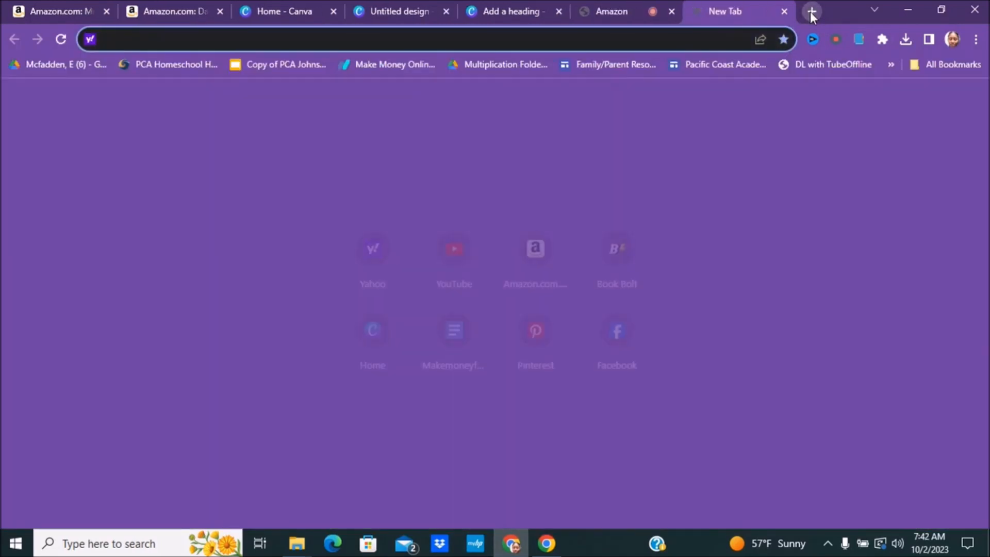
{"action": "type", "text": "kdp"}
{"action": "key", "text": "Return"}
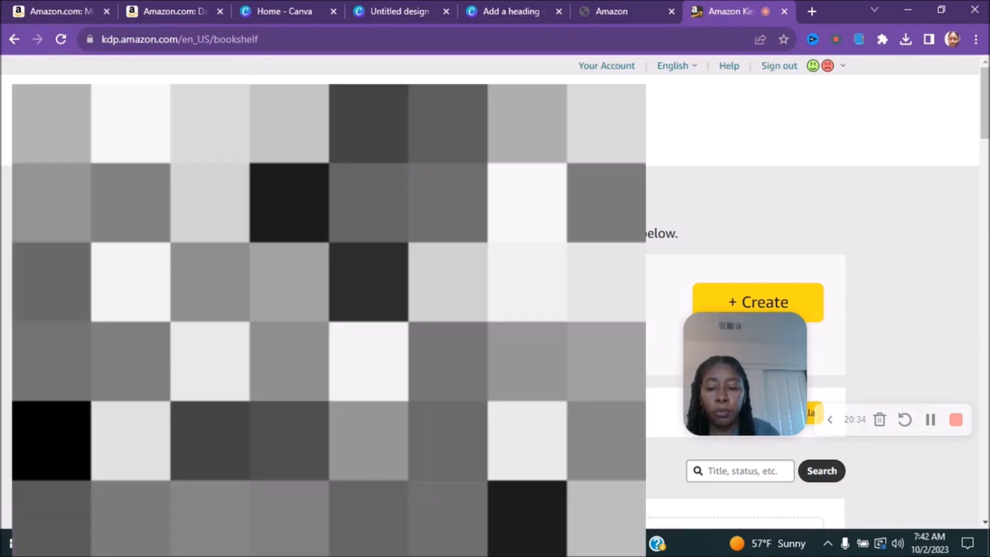
{"action": "scroll", "coordinate": [650, 280], "scroll_direction": "down", "scroll_amount": 3}
{"action": "scroll", "coordinate": [651, 280], "scroll_direction": "down", "scroll_amount": 4}
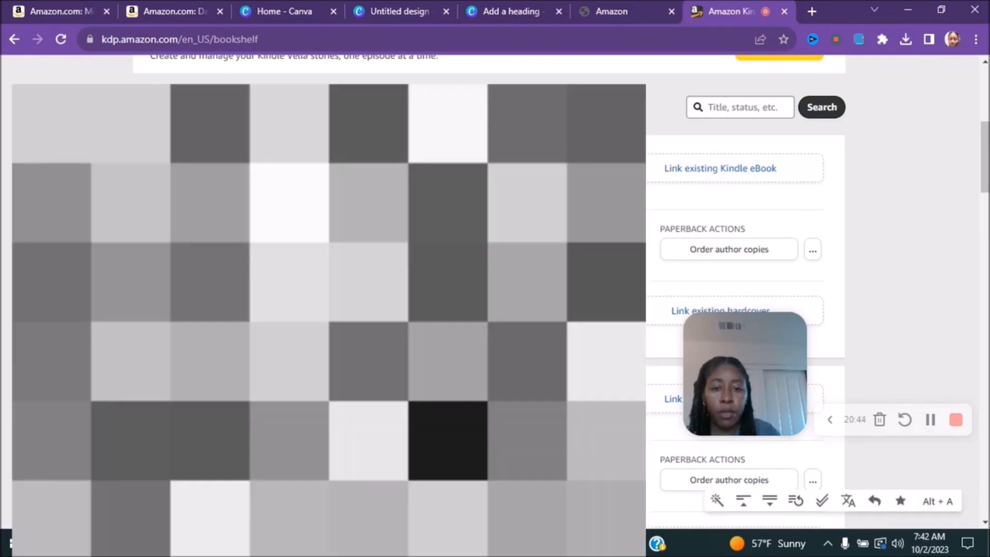
{"action": "right_click", "coordinate": [649, 260]}
{"action": "left_click", "coordinate": [671, 270]}
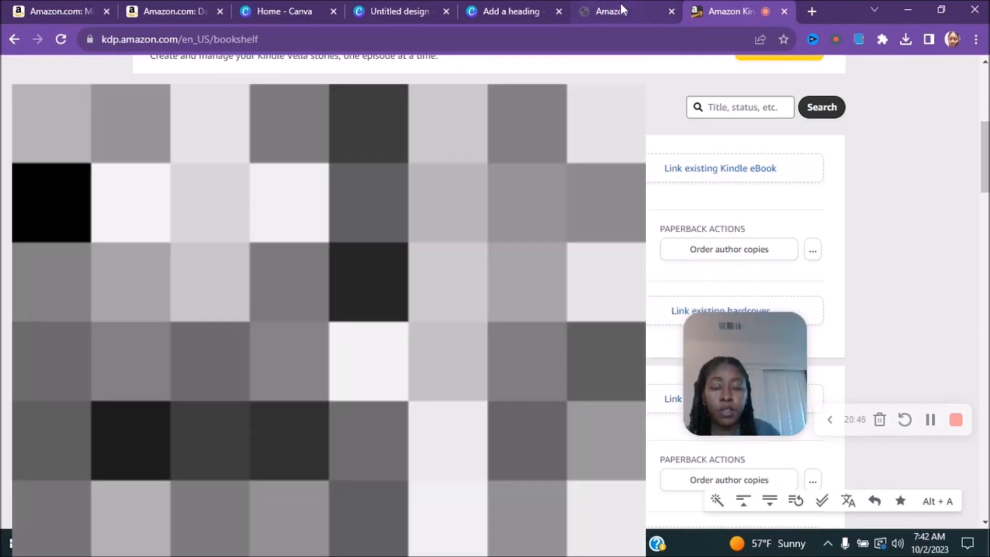
Return to the A+ content page, look up the book by its copied ASIN and apply the content to it
{"action": "left_click", "coordinate": [622, 9]}
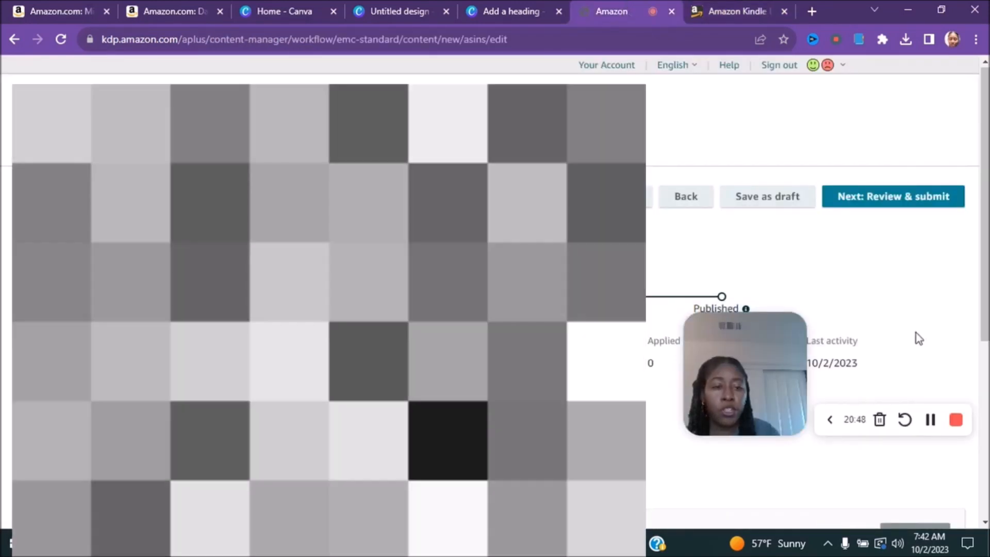
{"action": "scroll", "coordinate": [929, 248], "scroll_direction": "down", "scroll_amount": 4}
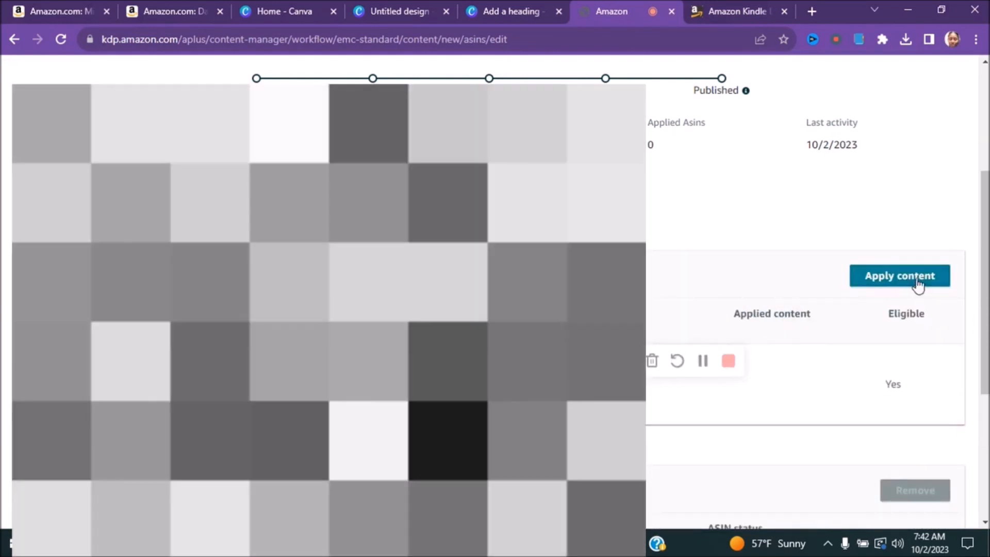
{"action": "left_click", "coordinate": [915, 281]}
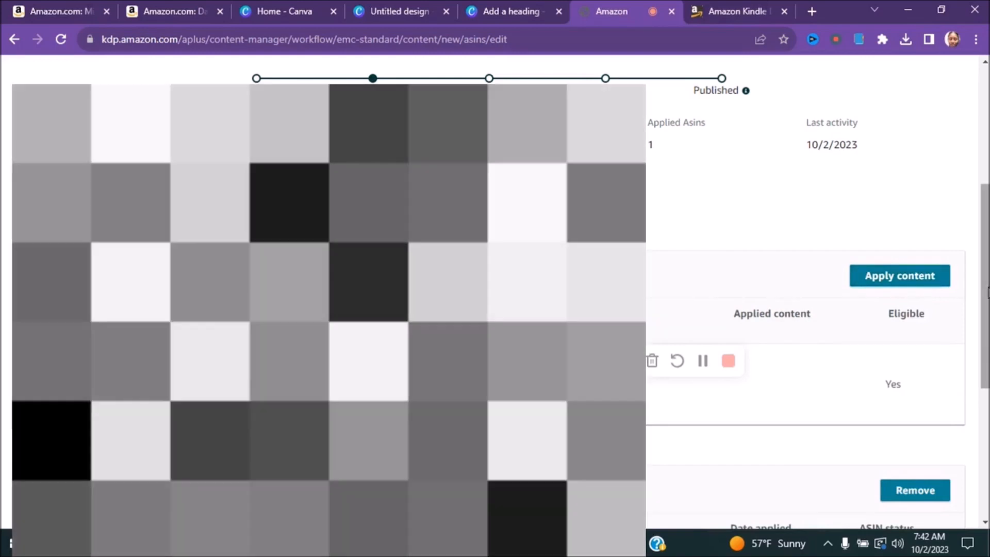
Proceed to the final review, check the content preview and submit the A+ content for approval
{"action": "left_click_drag", "start_coordinate": [982, 292], "coordinate": [981, 172]}
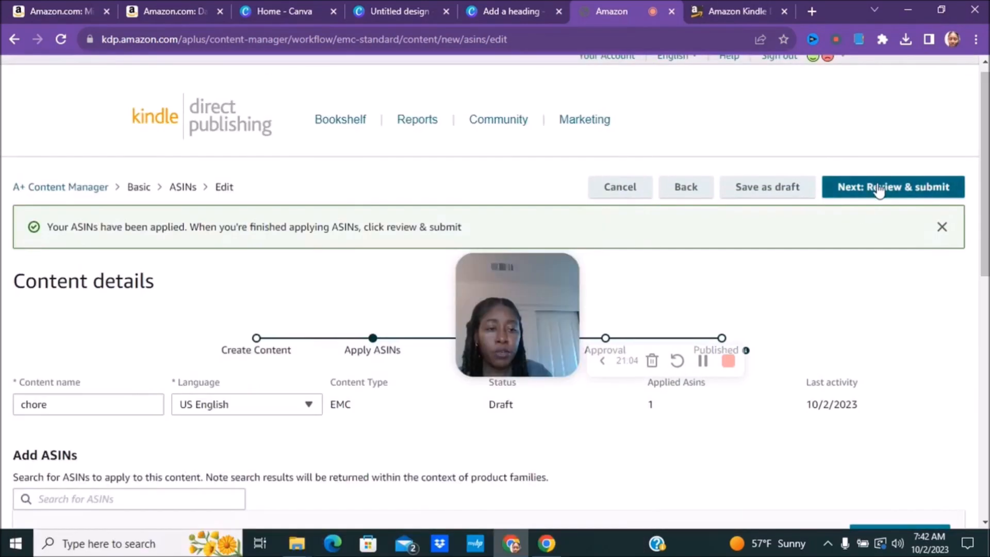
{"action": "left_click", "coordinate": [872, 189]}
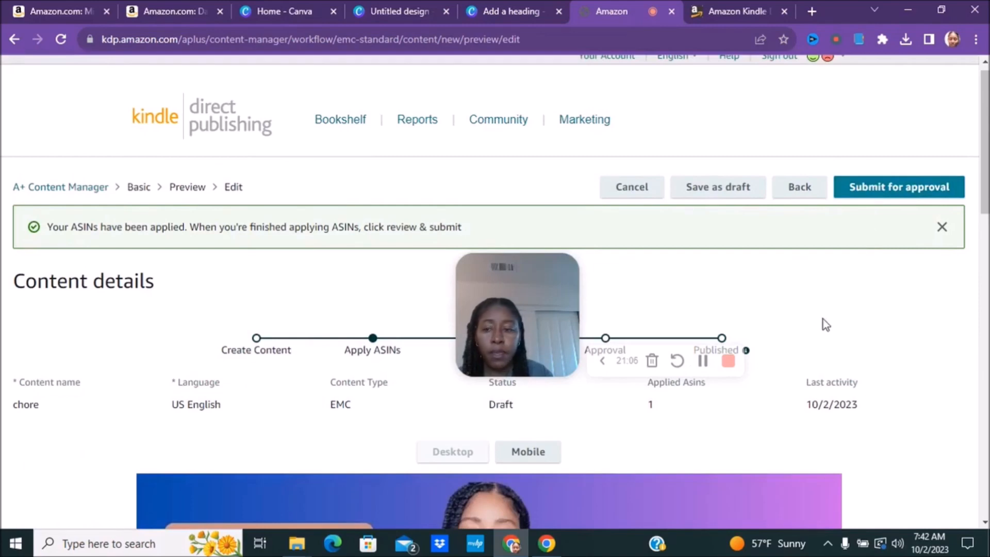
{"action": "scroll", "coordinate": [819, 323], "scroll_direction": "down", "scroll_amount": 13}
{"action": "scroll", "coordinate": [801, 308], "scroll_direction": "up", "scroll_amount": 15}
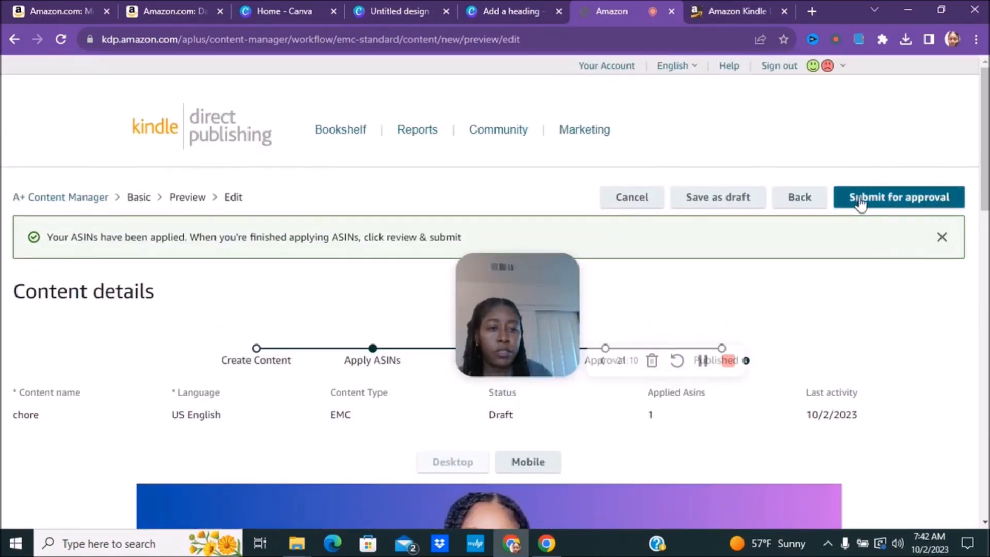
{"action": "left_click", "coordinate": [860, 202]}
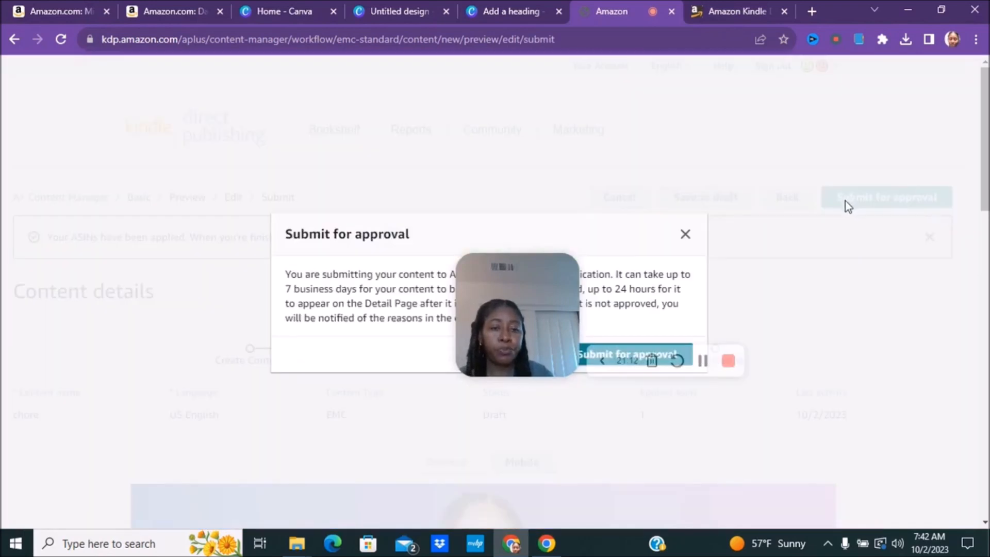
{"action": "left_click_drag", "start_coordinate": [529, 283], "coordinate": [212, 128]}
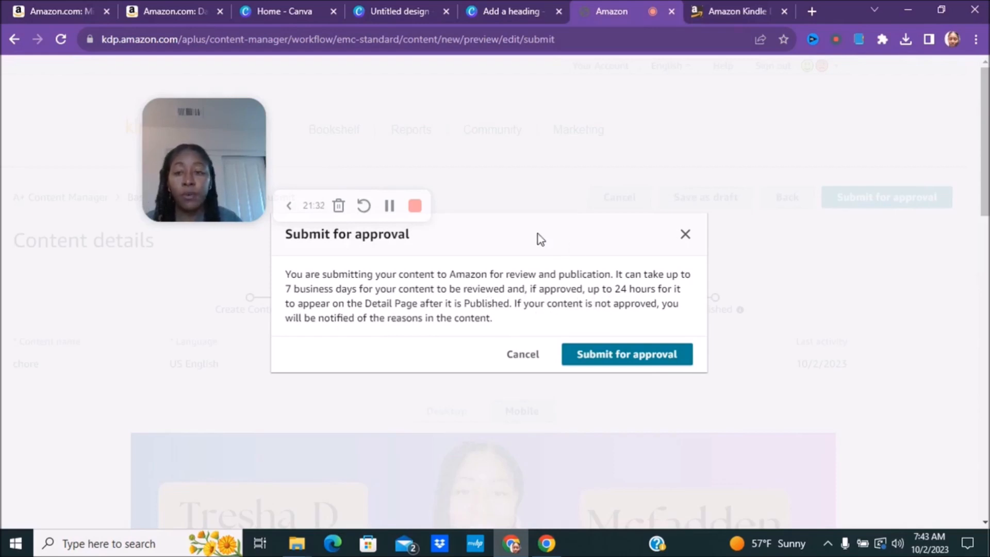
{"action": "left_click", "coordinate": [610, 364]}
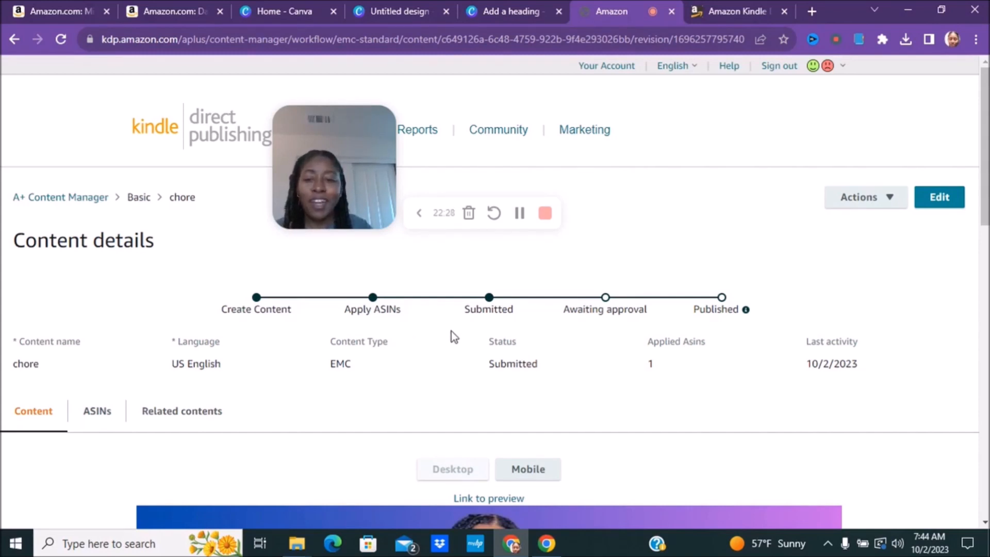
{"action": "left_click_drag", "start_coordinate": [341, 166], "coordinate": [271, 217]}
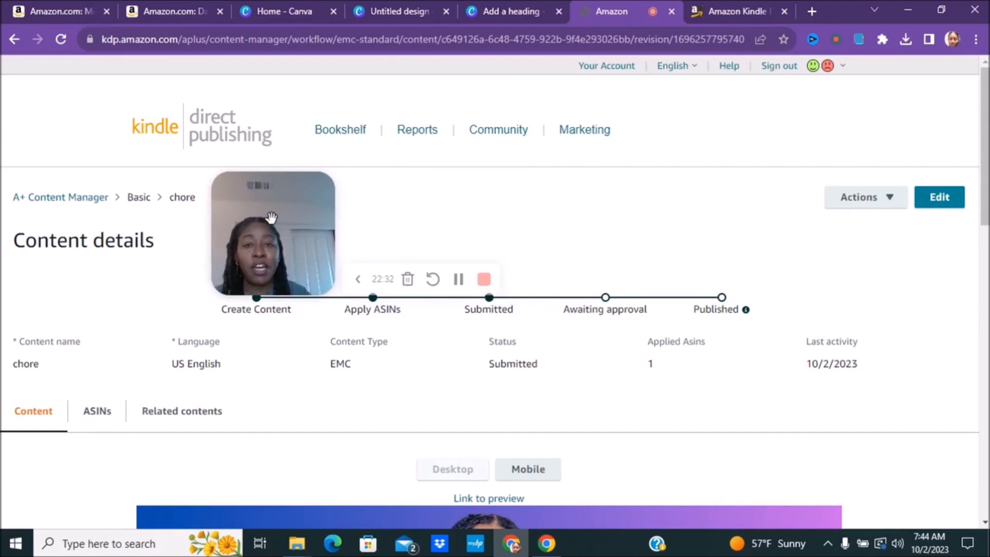